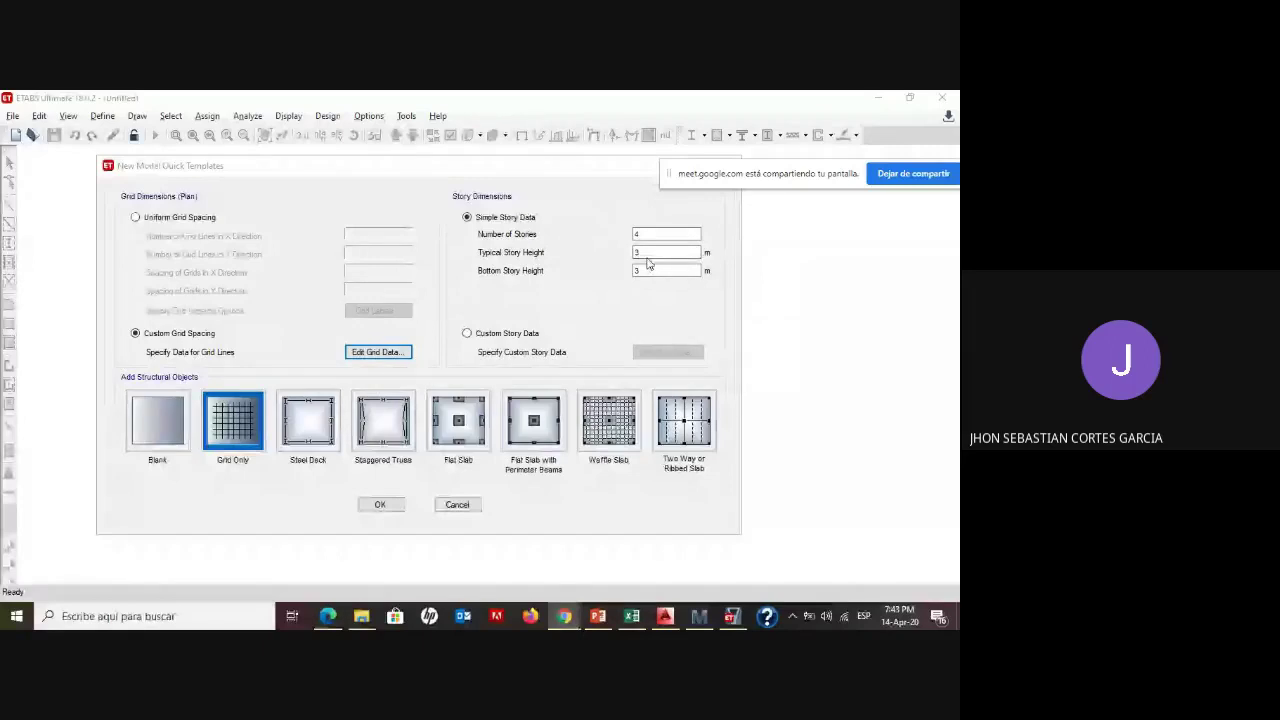
- Create the grid-only model with 4 stories, a 3 m typical story height and a 3 m bottom story height
{"action": "left_click", "coordinate": [648, 252]}
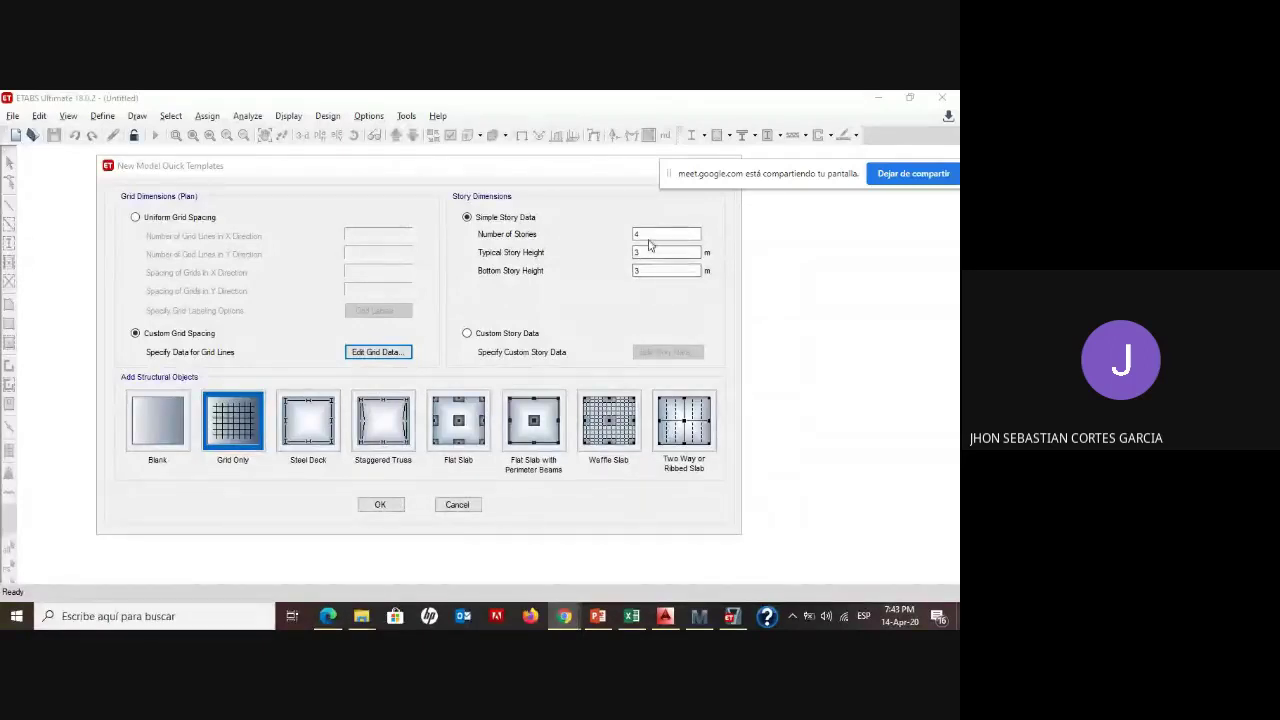
{"action": "left_click", "coordinate": [641, 235]}
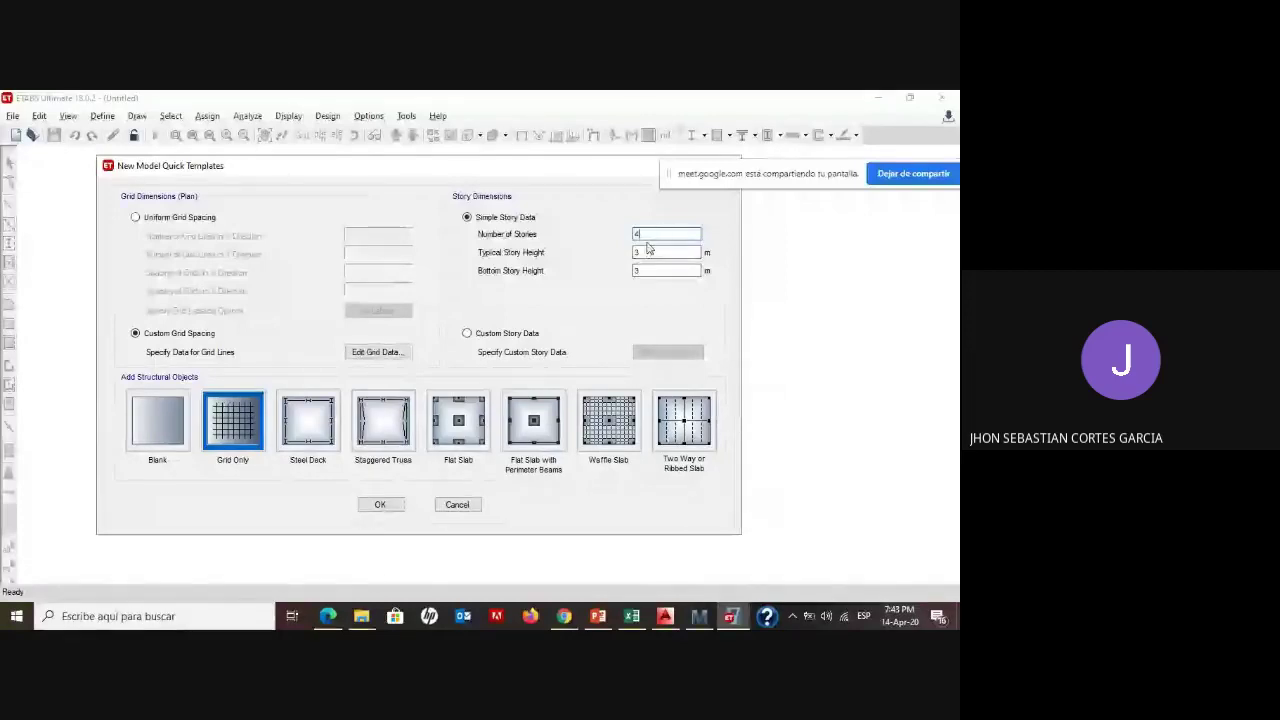
{"action": "mouse_move", "coordinate": [645, 234]}
{"action": "left_mouse_down"}
{"action": "mouse_move", "coordinate": [625, 234]}
{"action": "mouse_move", "coordinate": [631, 252]}
{"action": "left_mouse_up"}
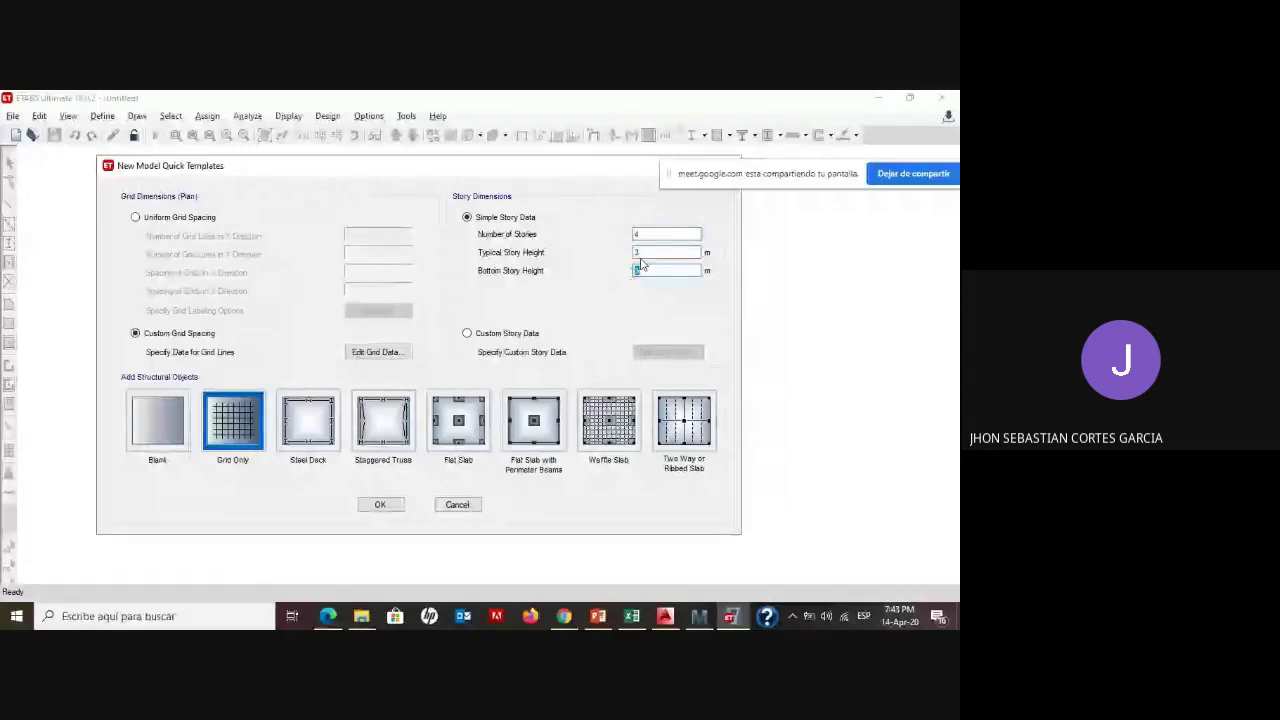
{"action": "left_click", "coordinate": [380, 504]}
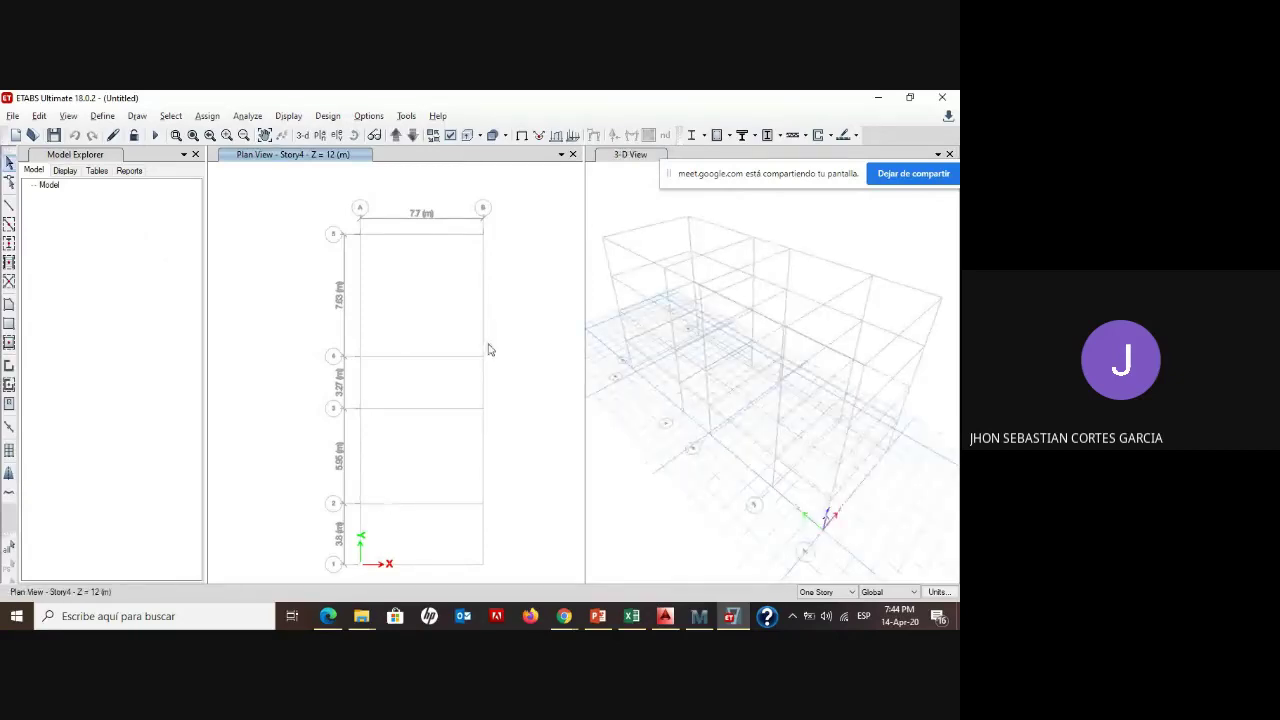
- Examine the story data table for the heights, elevations and master story settings, leaving the values as they are
{"action": "right_click", "coordinate": [635, 510]}
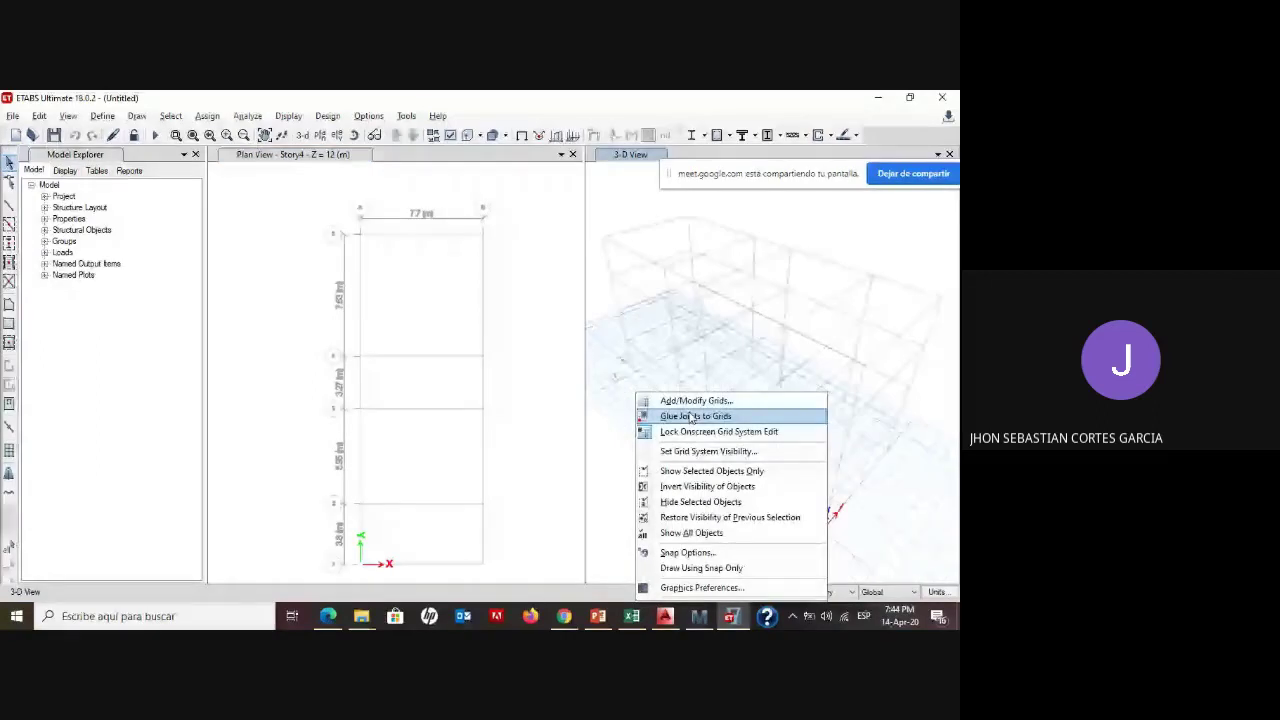
{"action": "left_click", "coordinate": [694, 401]}
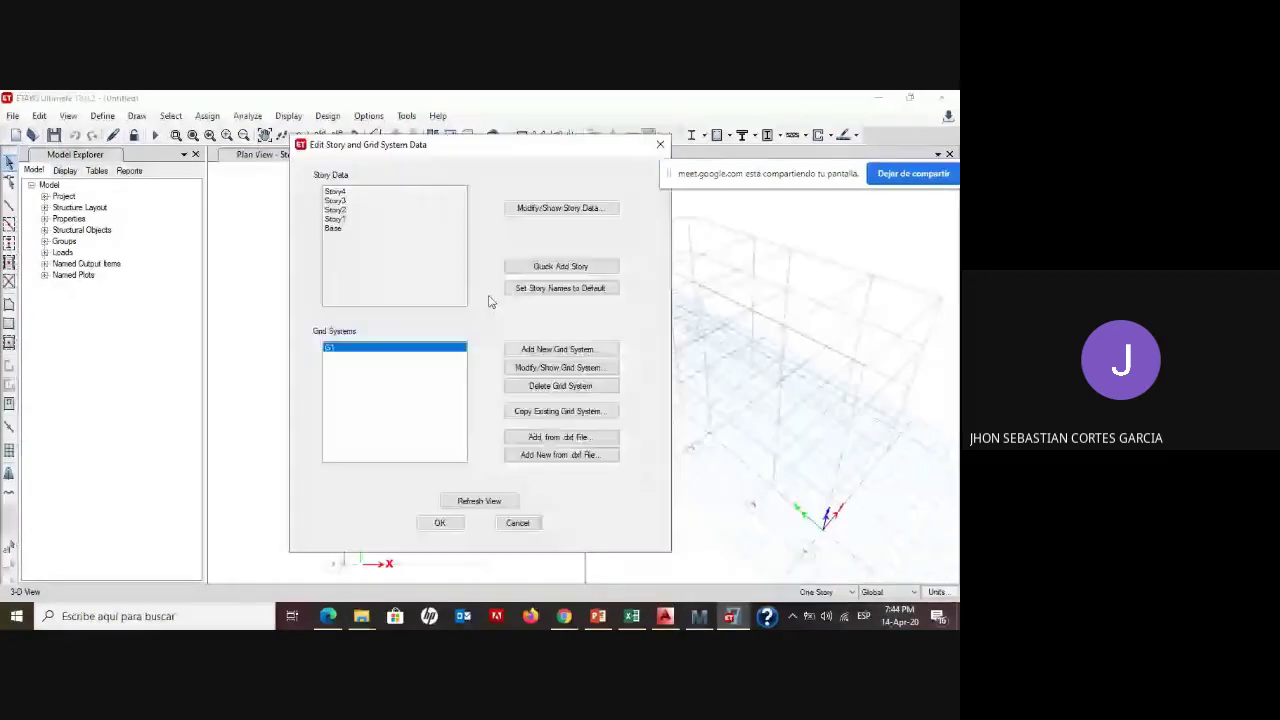
{"action": "left_click", "coordinate": [531, 211]}
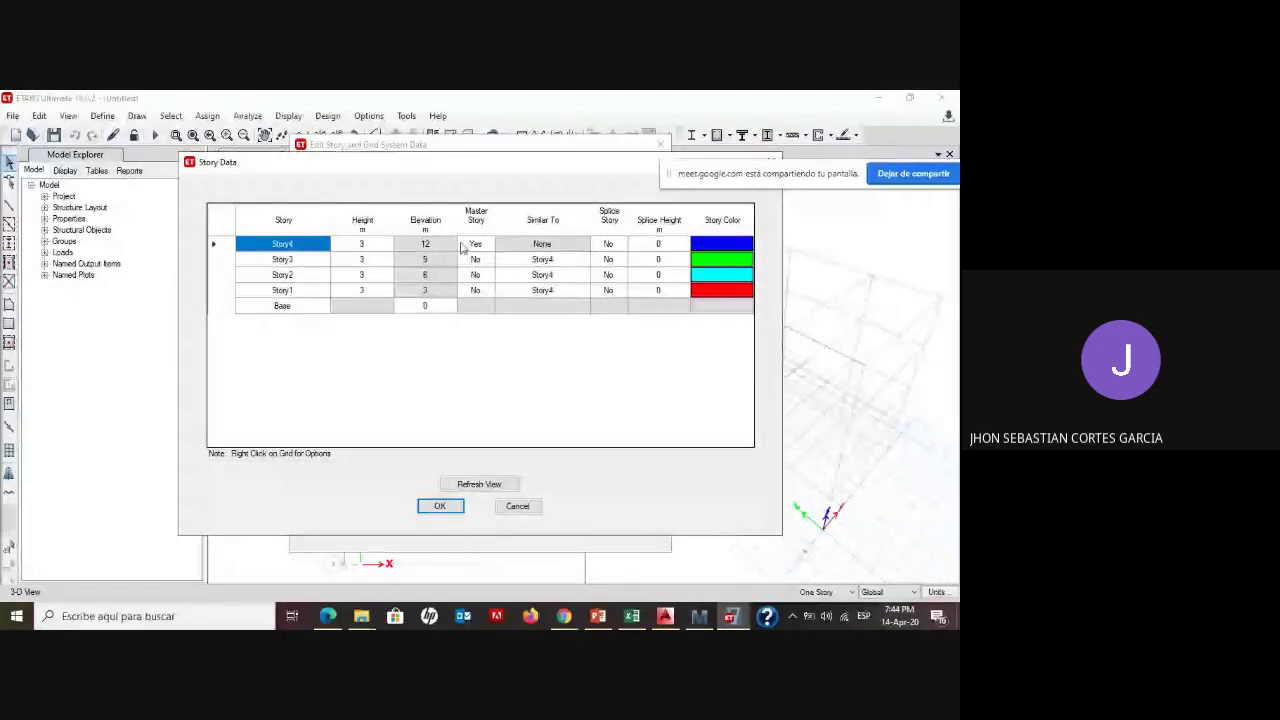
{"action": "left_click_drag", "start_coordinate": [462, 161], "coordinate": [427, 190]}
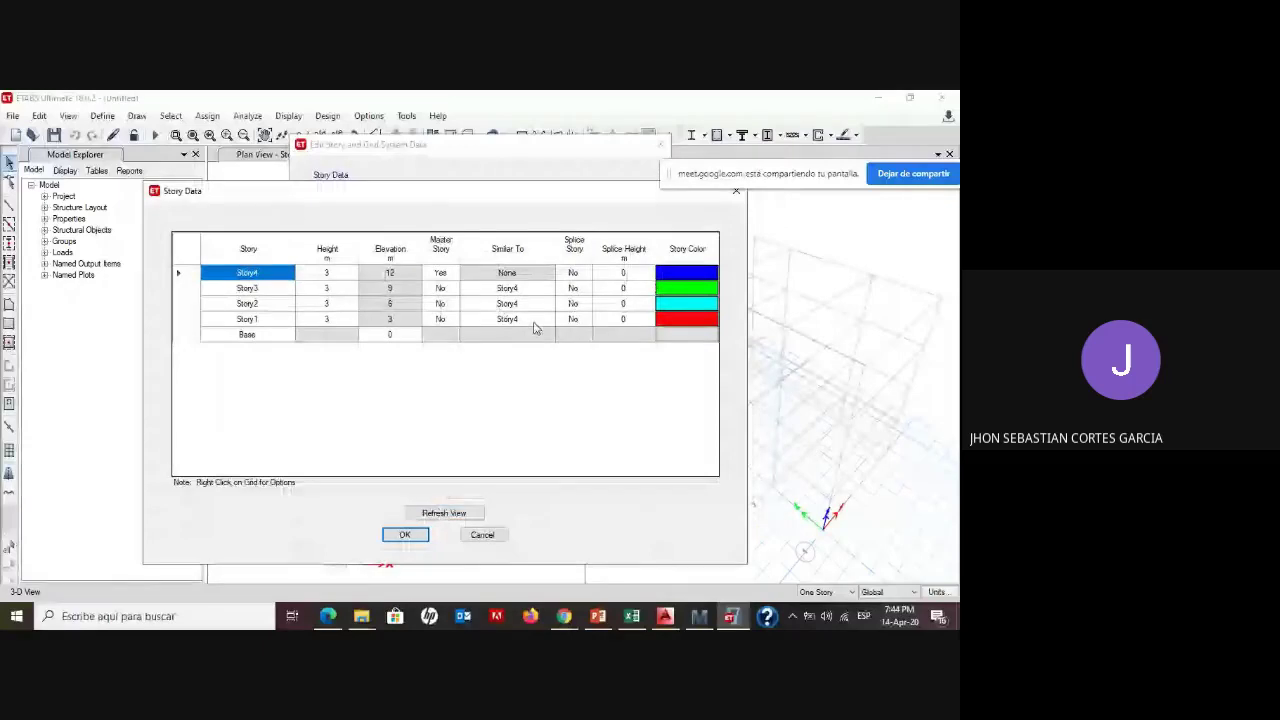
{"action": "left_click_drag", "start_coordinate": [514, 196], "coordinate": [482, 217]}
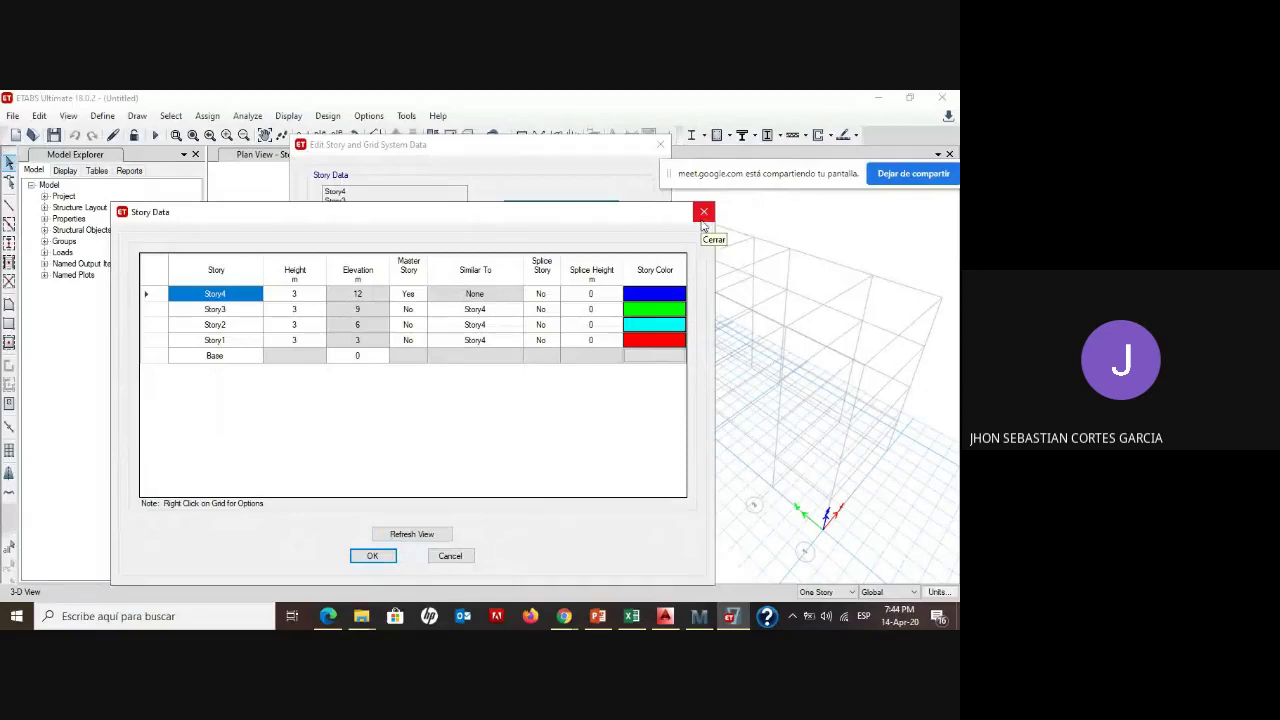
{"action": "left_click", "coordinate": [703, 218]}
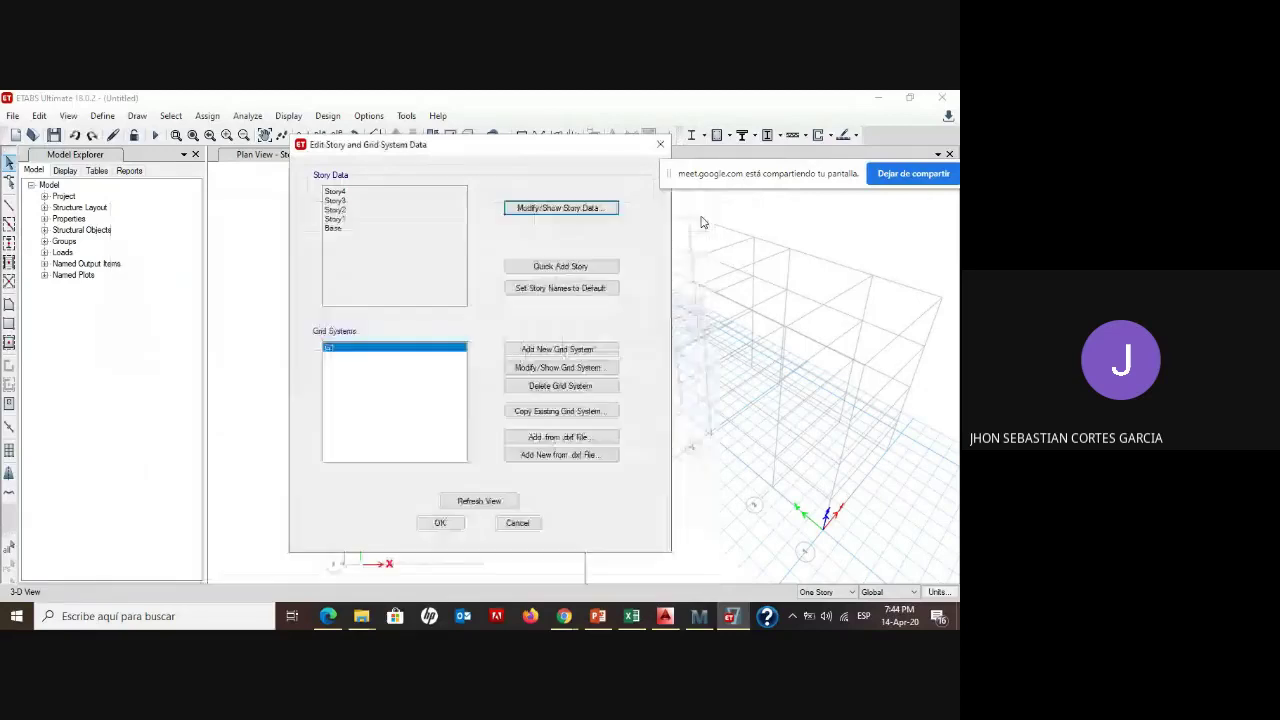
{"action": "left_click", "coordinate": [440, 523]}
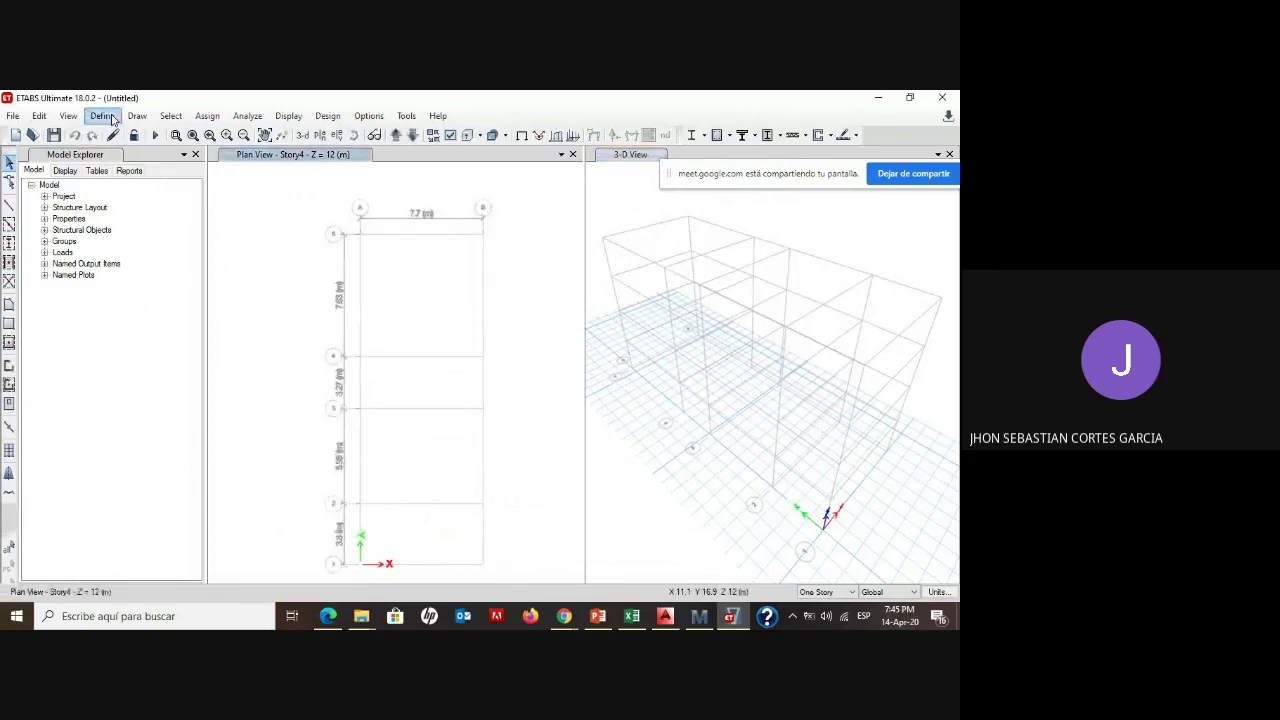
- Add a new material property with region User and material type Concrete
{"action": "left_click", "coordinate": [106, 116]}
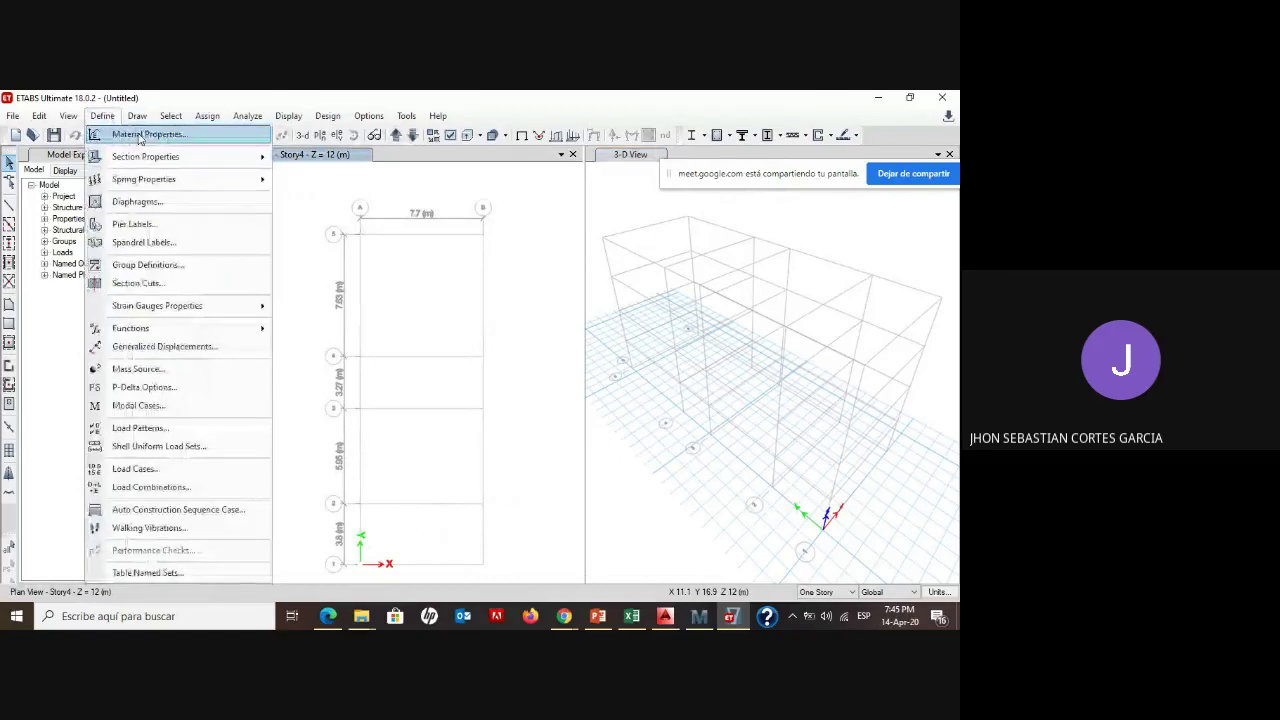
{"action": "left_click", "coordinate": [140, 135]}
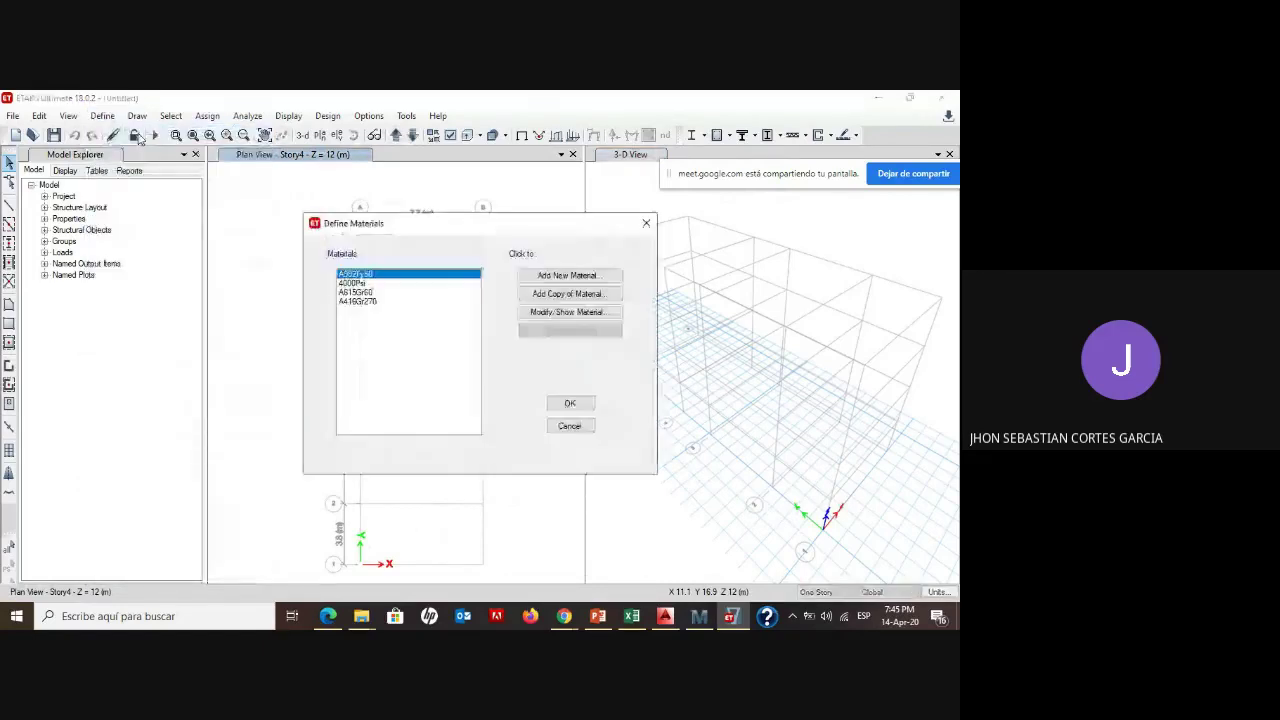
{"action": "left_click", "coordinate": [557, 276]}
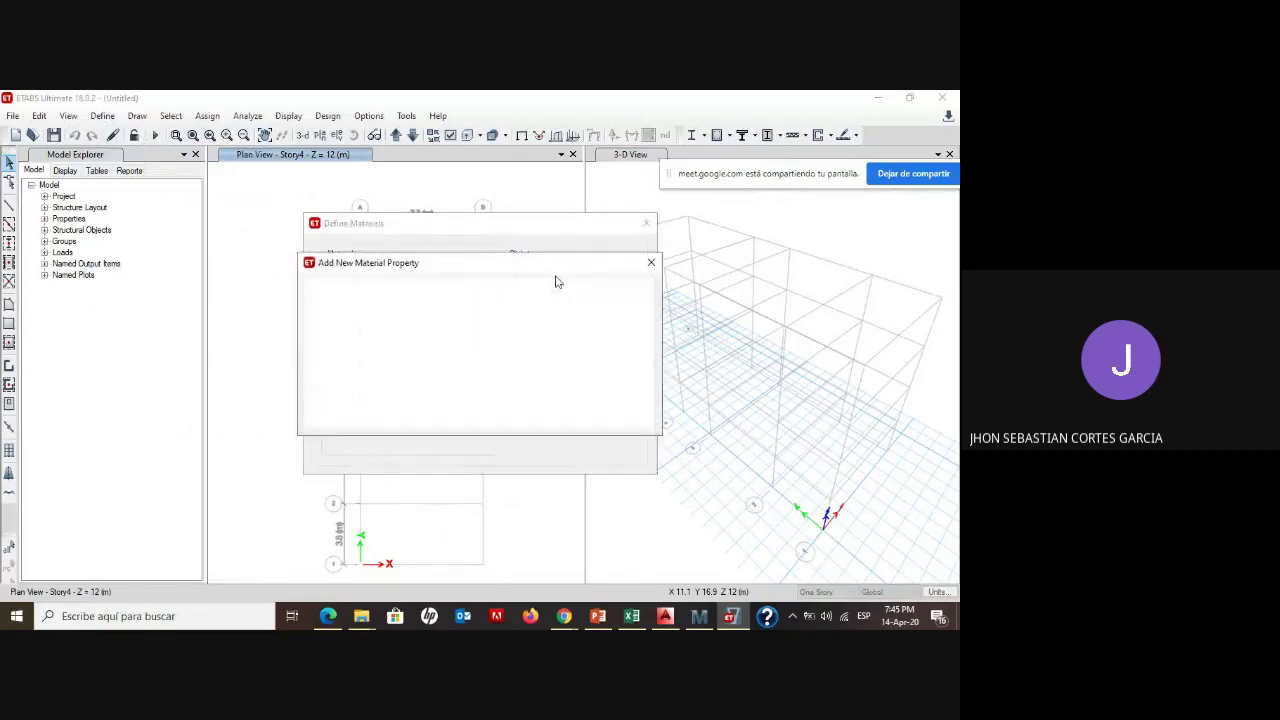
{"action": "left_click", "coordinate": [439, 316]}
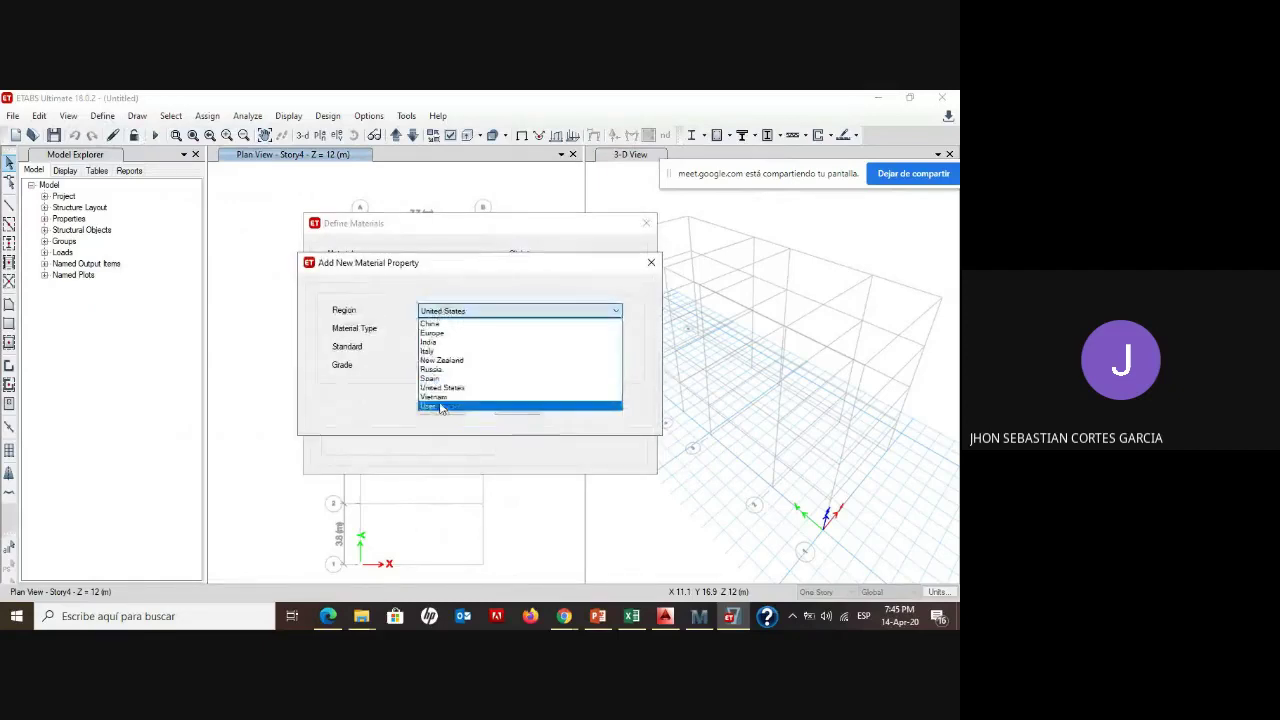
{"action": "left_click", "coordinate": [444, 410]}
{"action": "left_click", "coordinate": [450, 331]}
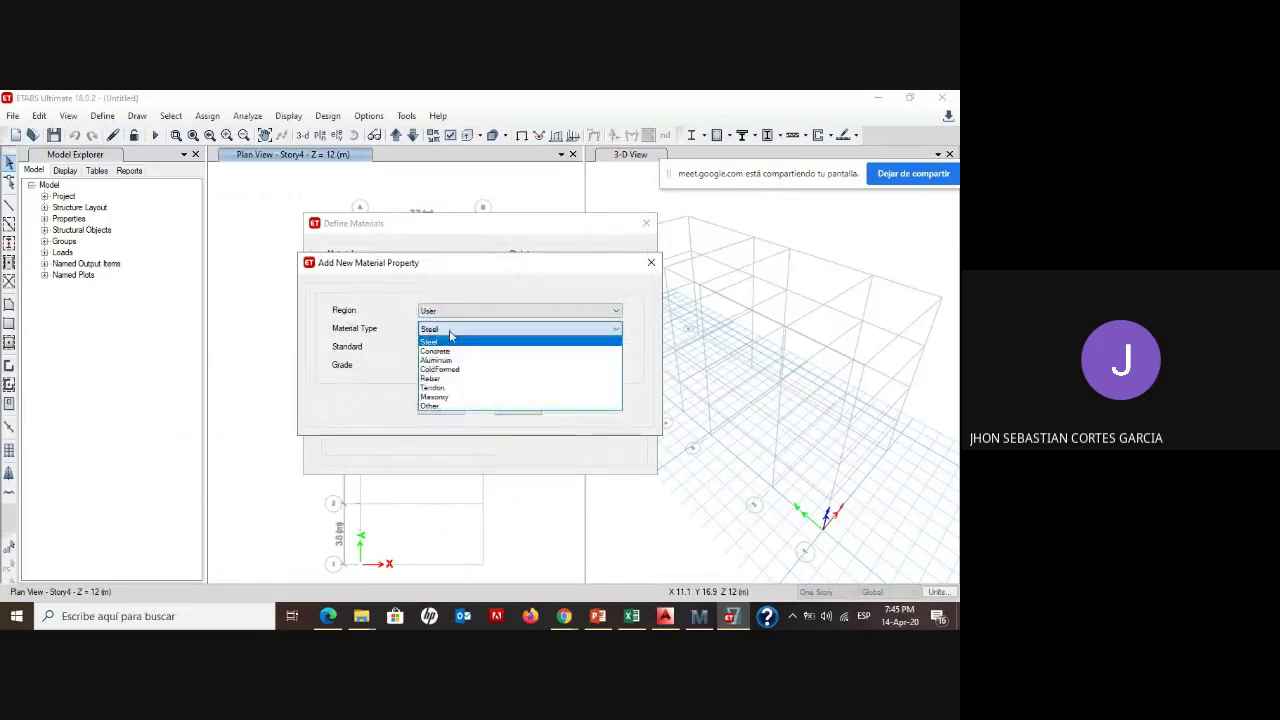
{"action": "left_click", "coordinate": [450, 352]}
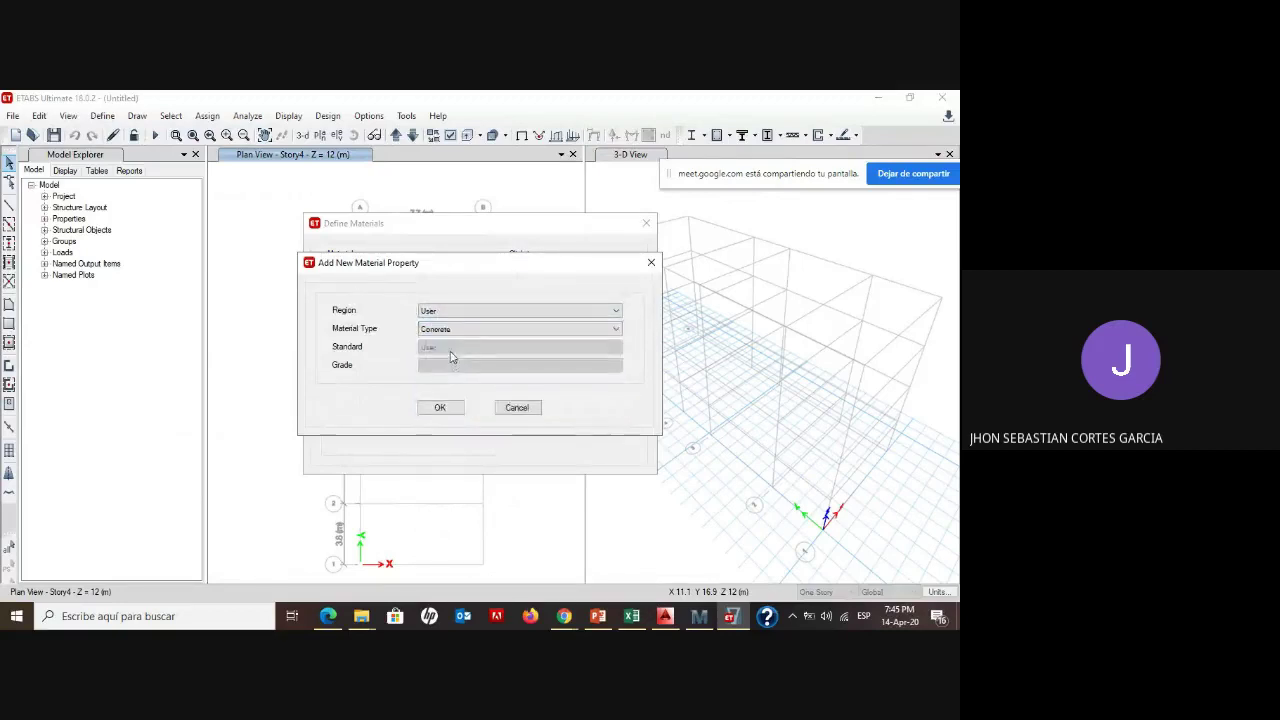
{"action": "left_click", "coordinate": [437, 407]}
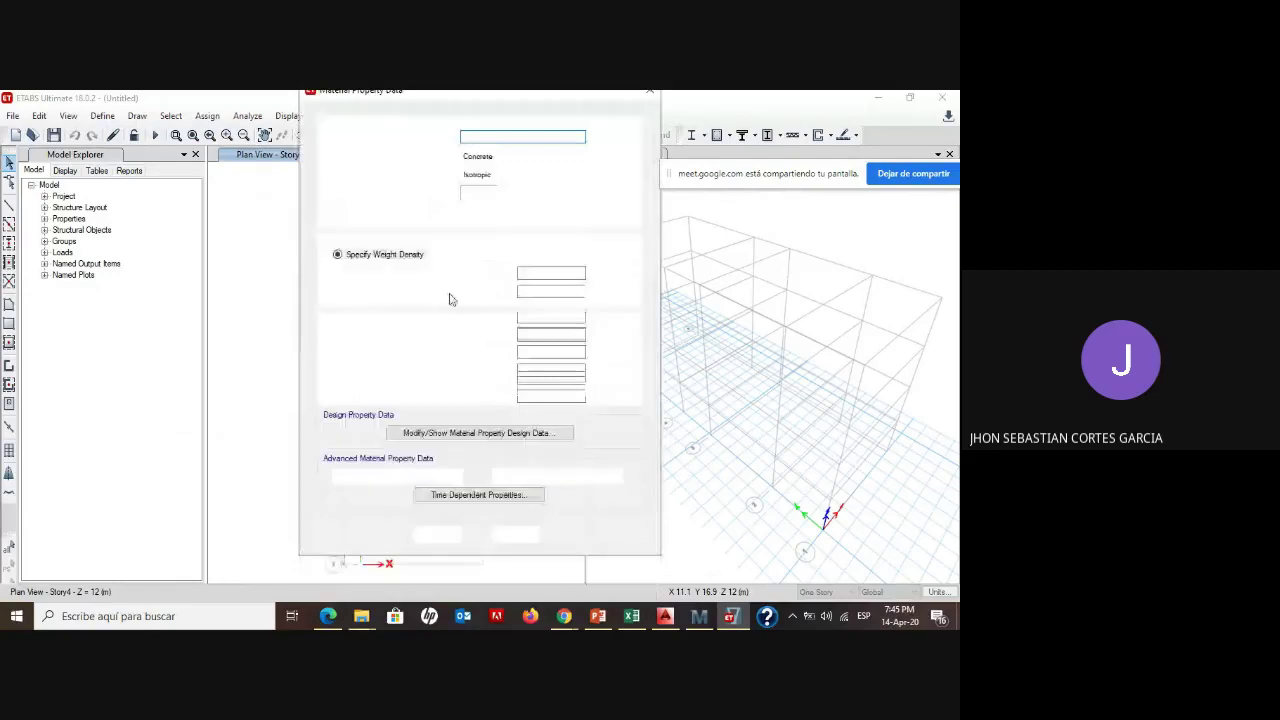
- Name the material "Concreto 21 MPa" and set its weight per unit volume to 24 kN/m³
{"action": "left_click", "coordinate": [496, 139]}
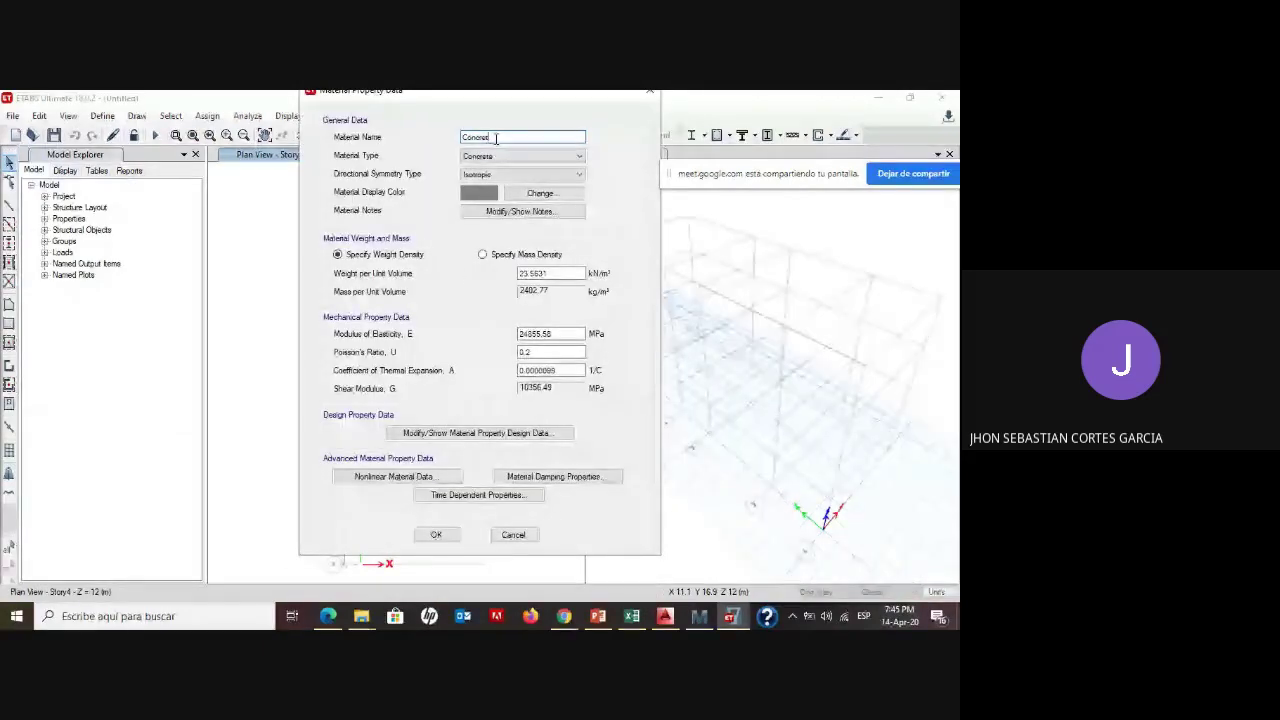
{"action": "type", "text": "Concreto 21 MPa"}
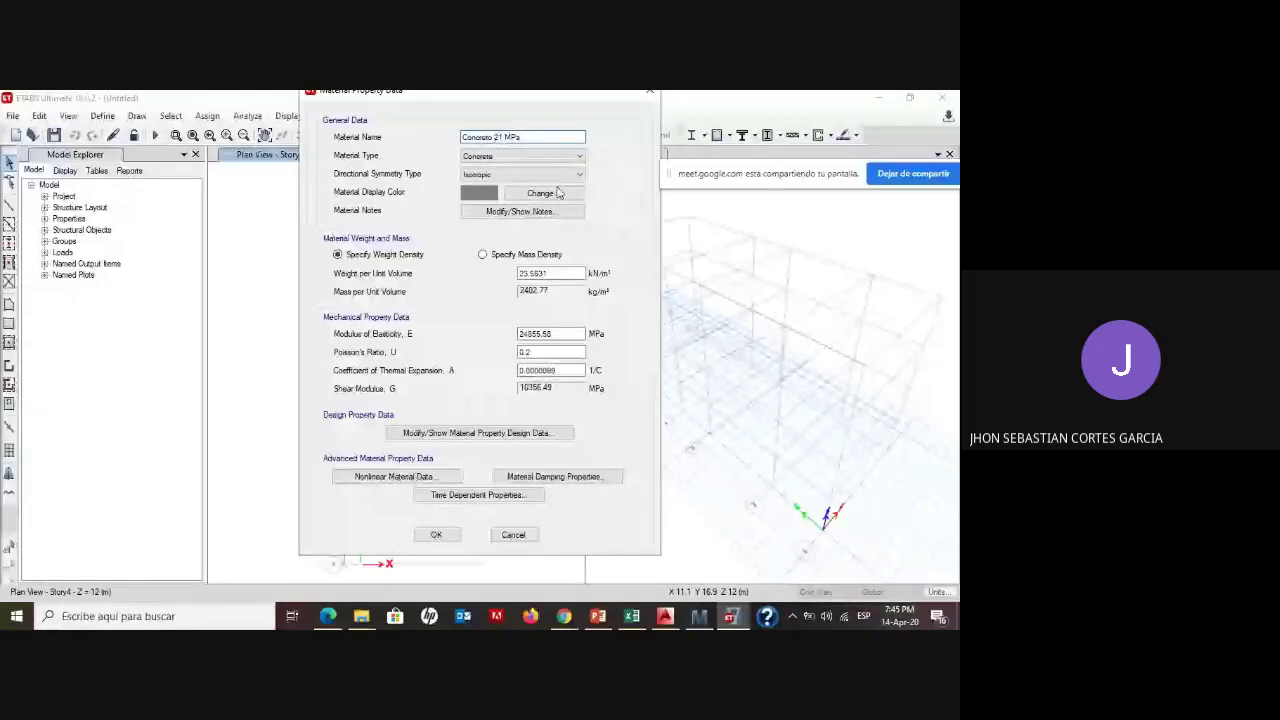
{"action": "double_click", "coordinate": [550, 273]}
{"action": "type", "text": "24"}
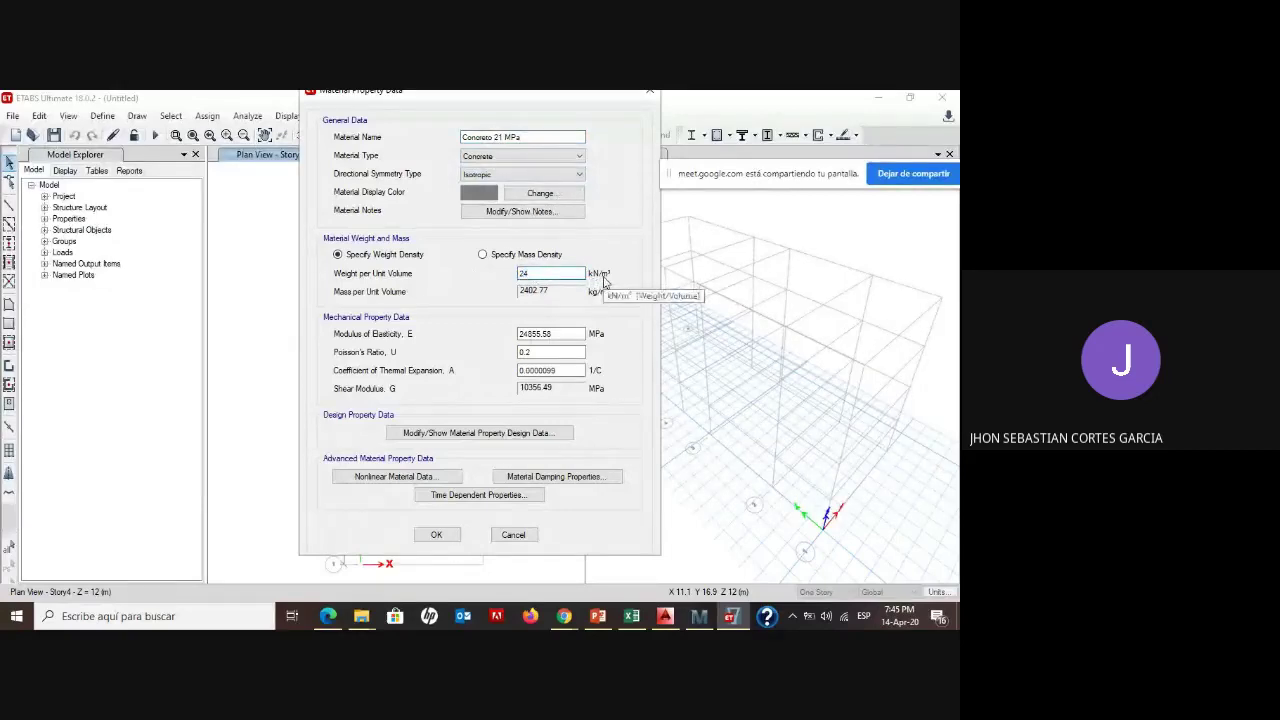
- Try to enter the concrete's modulus of elasticity as a formula, 4700 times the root of 21
{"action": "left_click", "coordinate": [569, 333]}
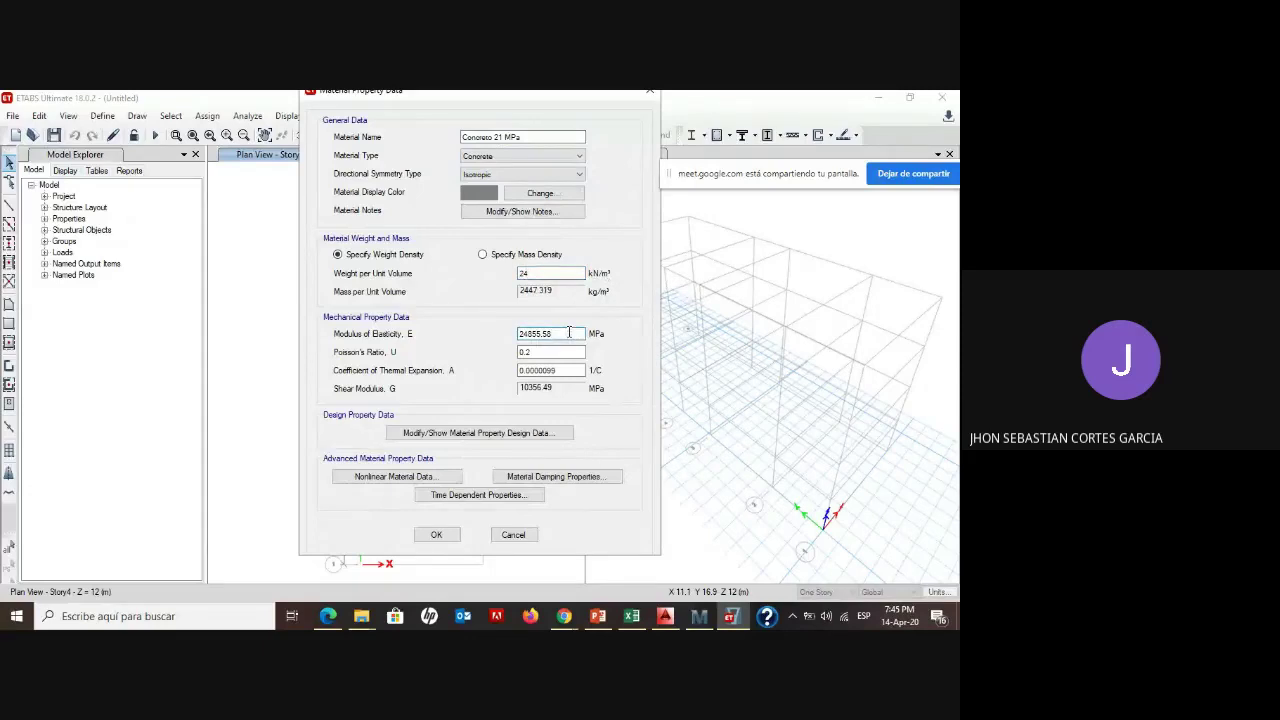
{"action": "left_click_drag", "start_coordinate": [569, 333], "coordinate": [486, 327]}
{"action": "type", "text": "4"}
{"action": "type", "text": "400"}
{"action": "key", "text": "BackSpace"}
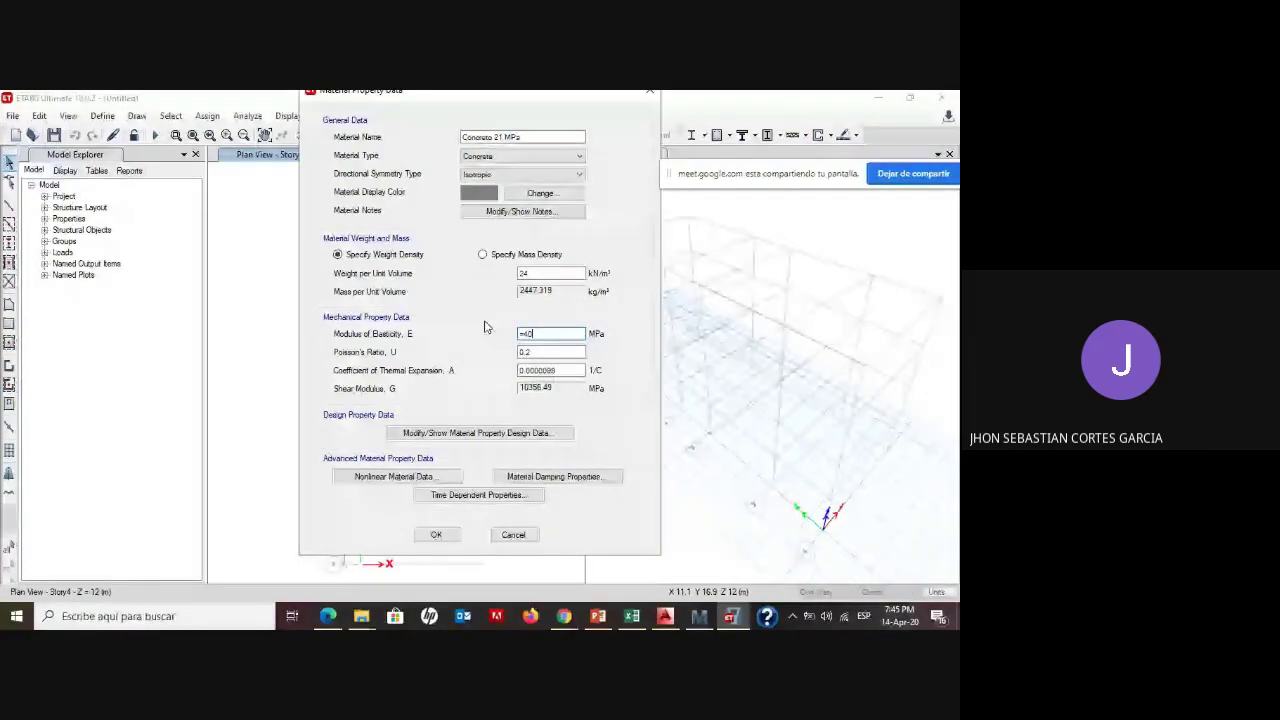
{"action": "key", "text": "BackSpace"}
{"action": "type", "text": "700*"}
{"action": "type", "text": "(21"}
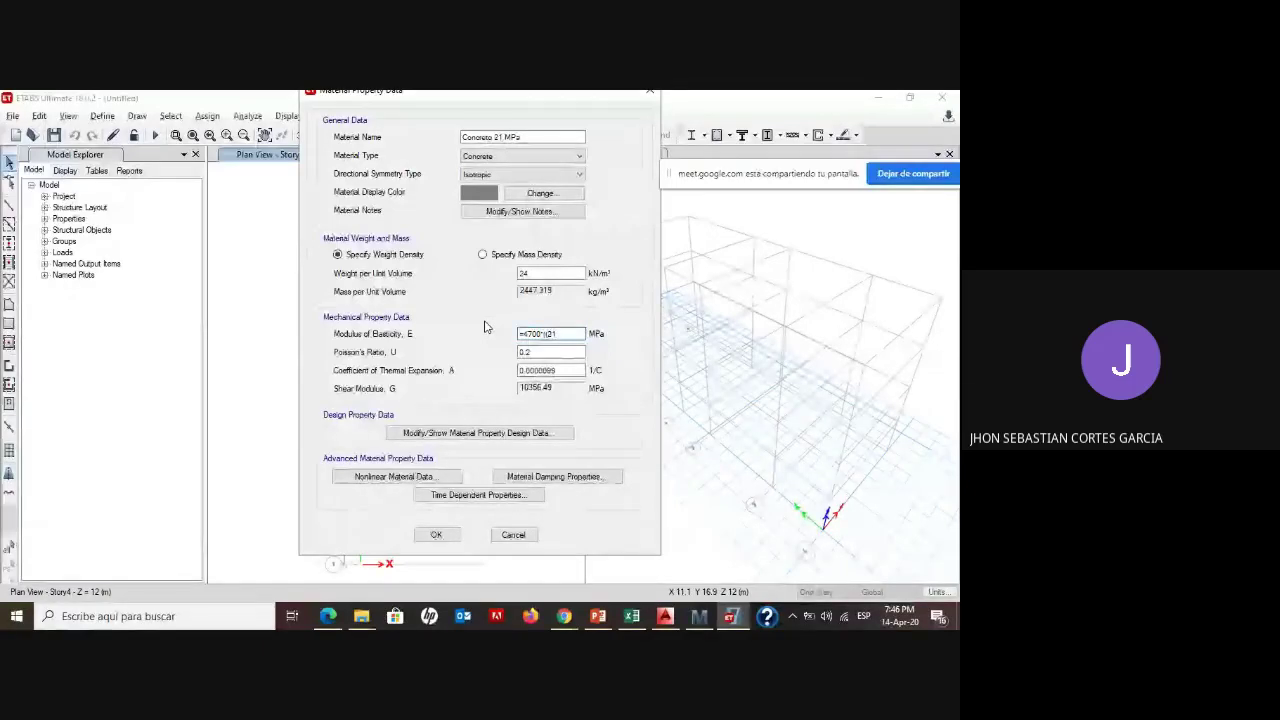
{"action": "type", "text": ")"}
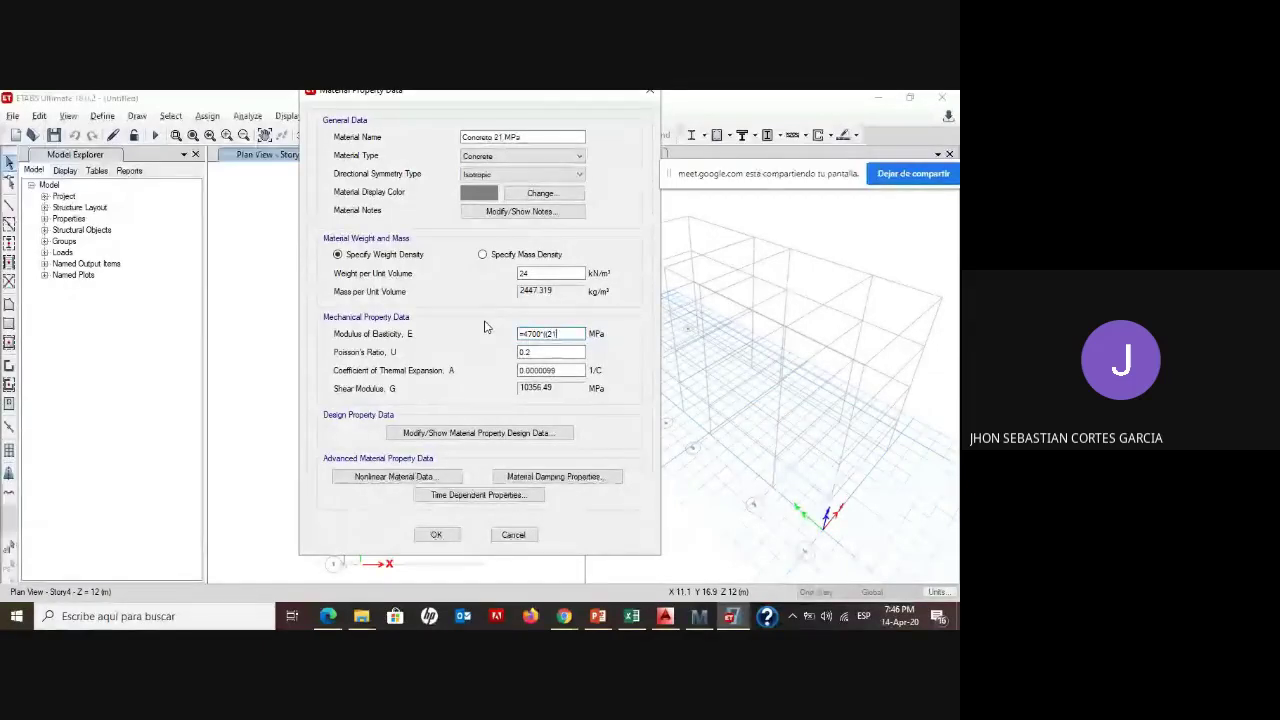
{"action": "key", "text": "ctrl+a"}
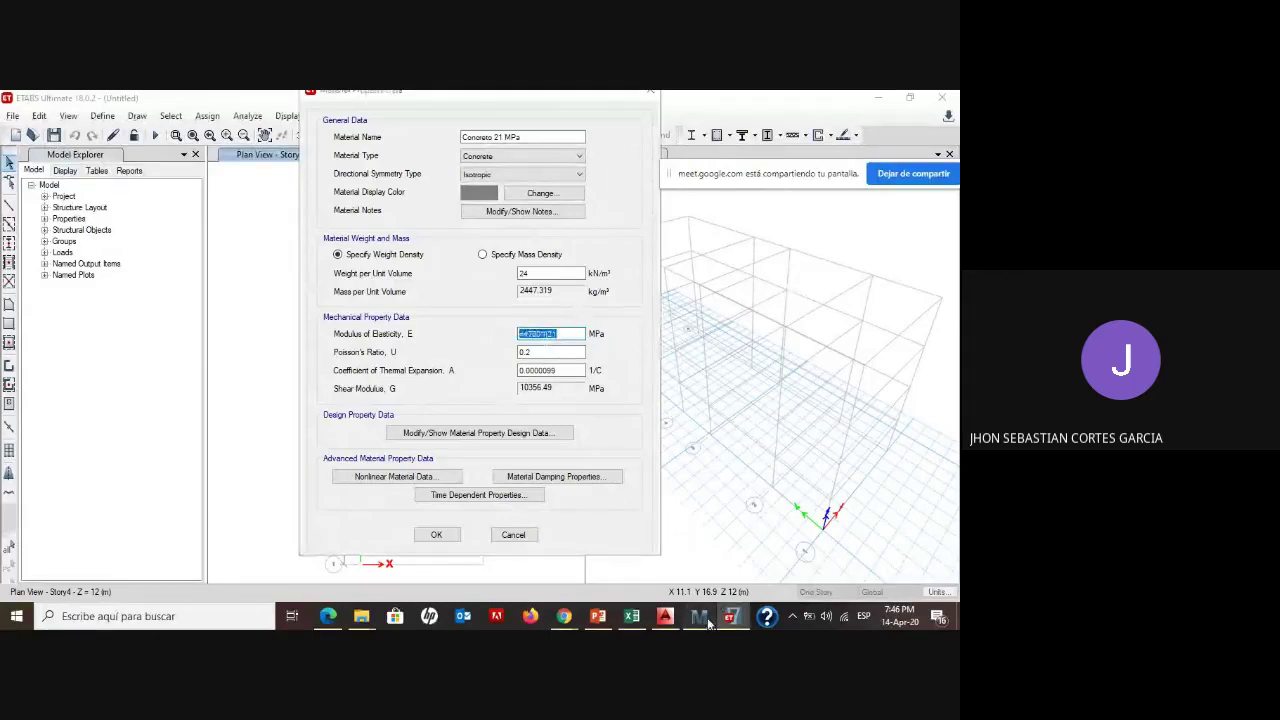
- Switch to Mathcad and define Ec := 4700·(√21) in the free space beside the column weight calculation
{"action": "left_click", "coordinate": [700, 617]}
{"action": "type", "text": "Ec:"}
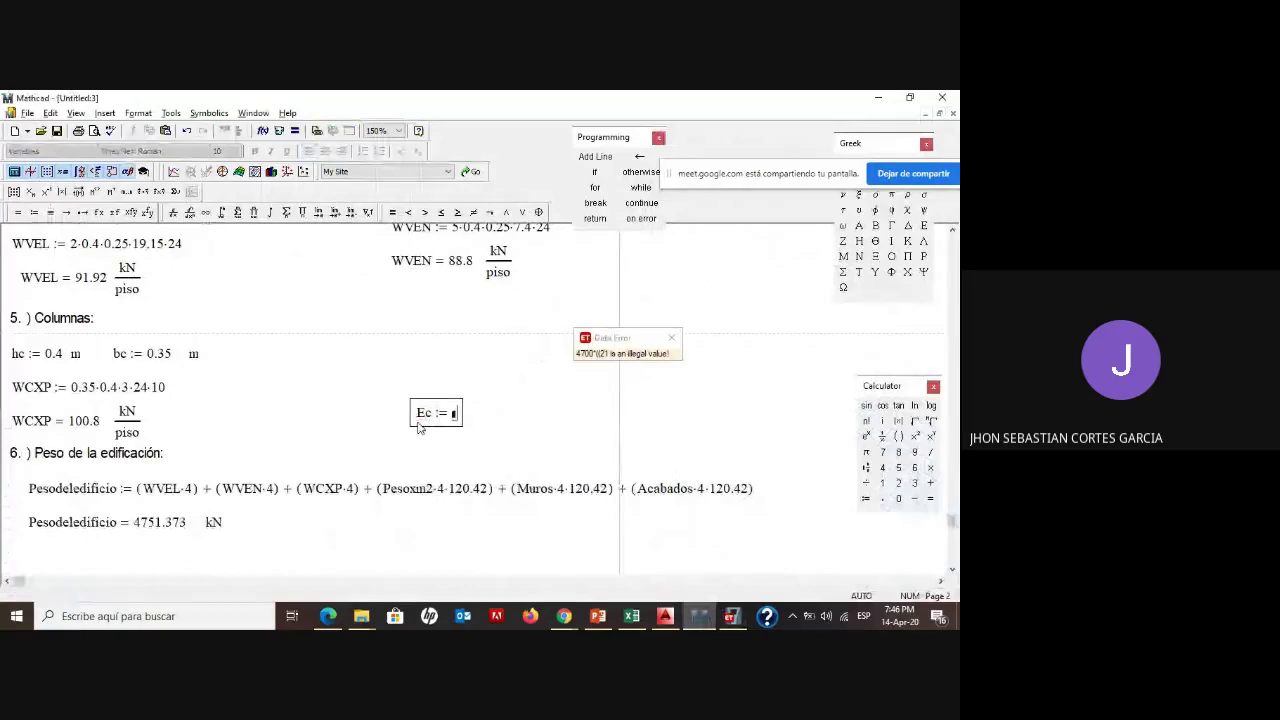
{"action": "type", "text": "4700"}
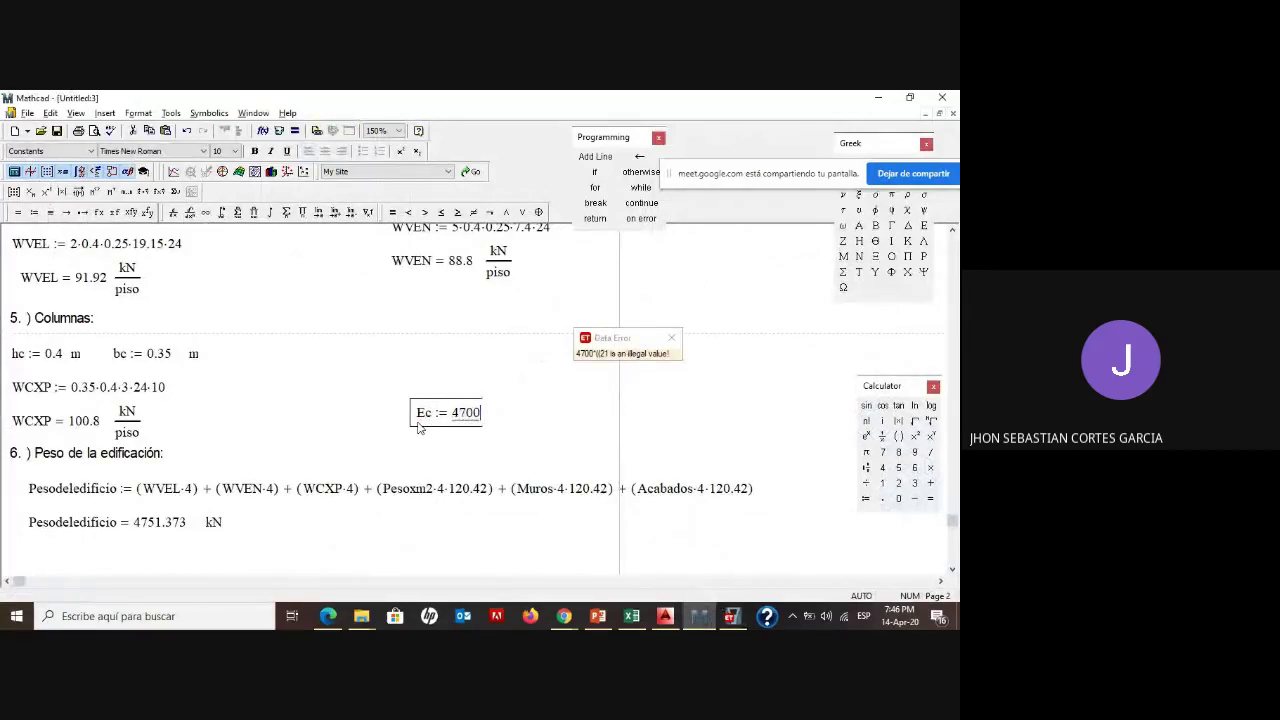
{"action": "type", "text": "*"}
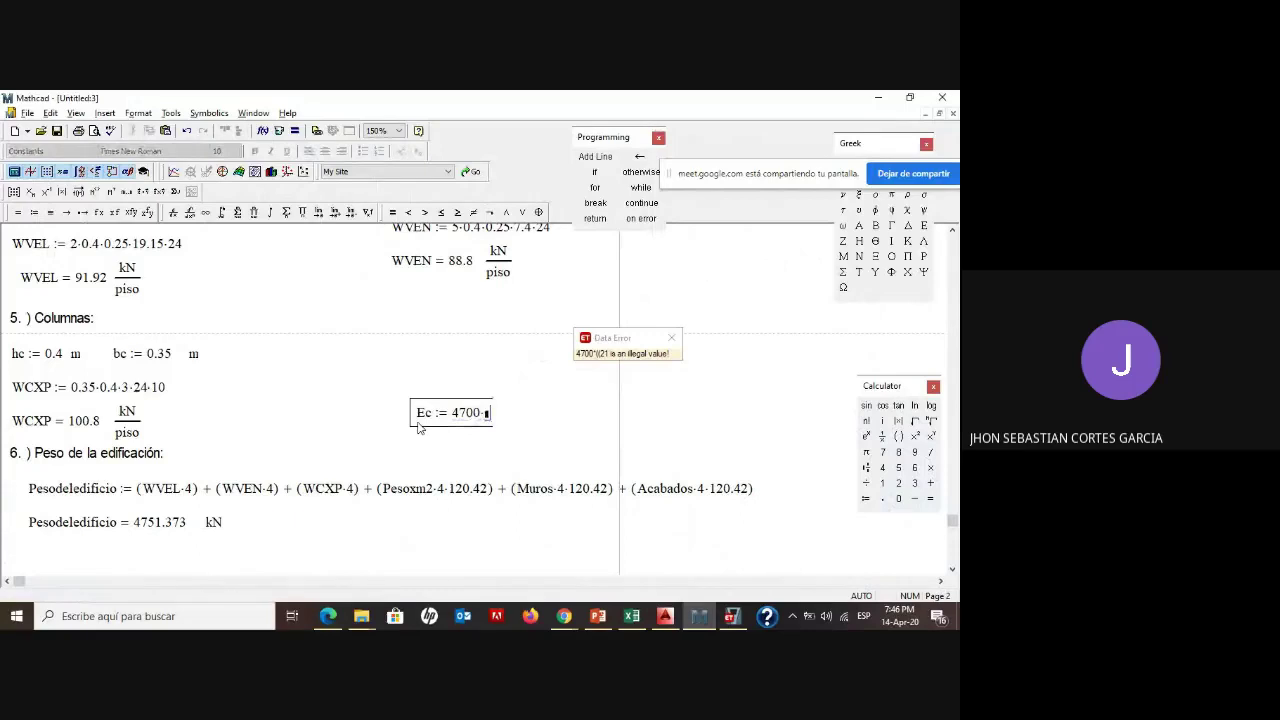
{"action": "type", "text": "\\"}
{"action": "type", "text": "("}
{"action": "left_click", "coordinate": [915, 421]}
{"action": "type", "text": "2"}
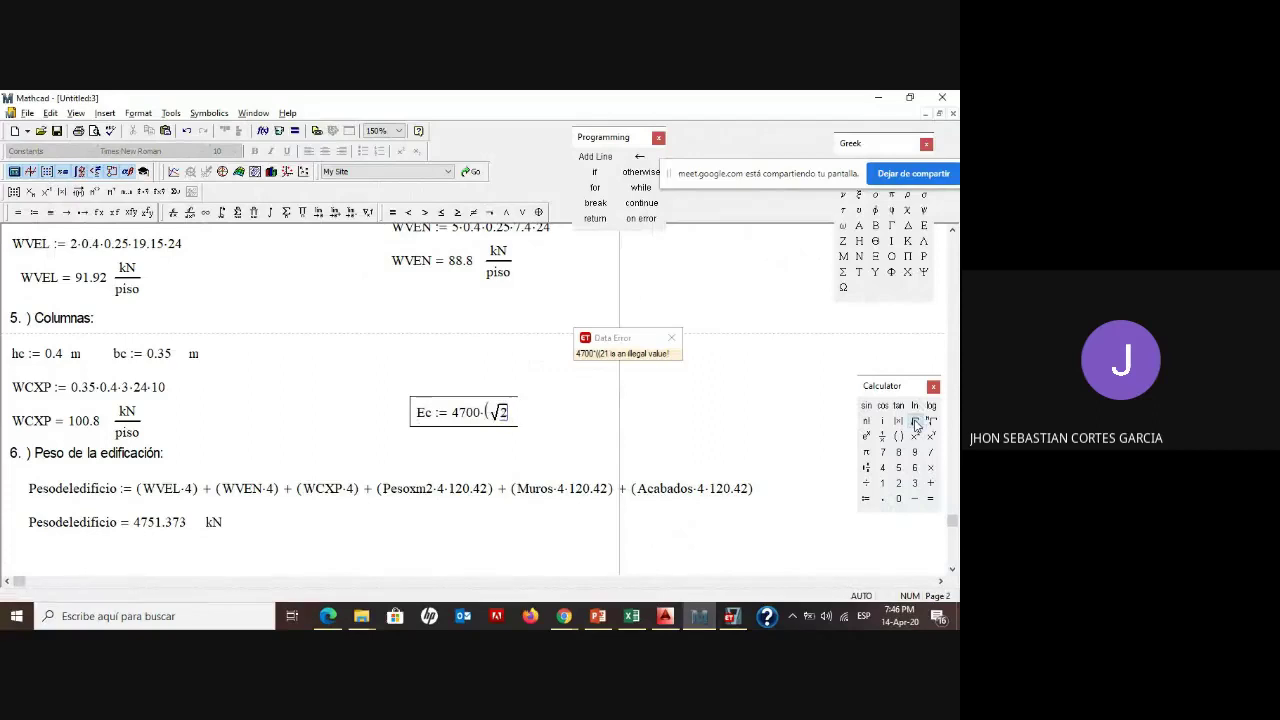
{"action": "type", "text": "1)"}
{"action": "key", "text": "Return"}
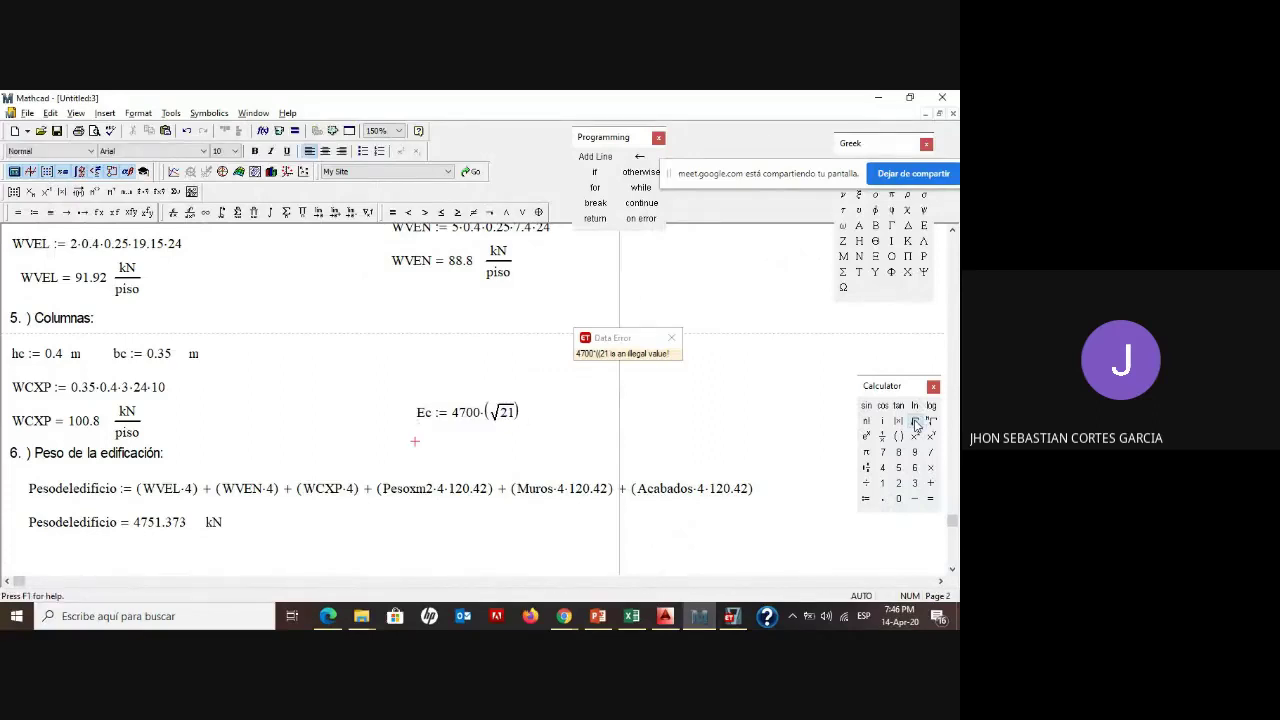
- Evaluate Ec below its definition and format the result as a plain decimal number instead of scientific notation
{"action": "type", "text": "Ec = 2.154 × 10⁴"}
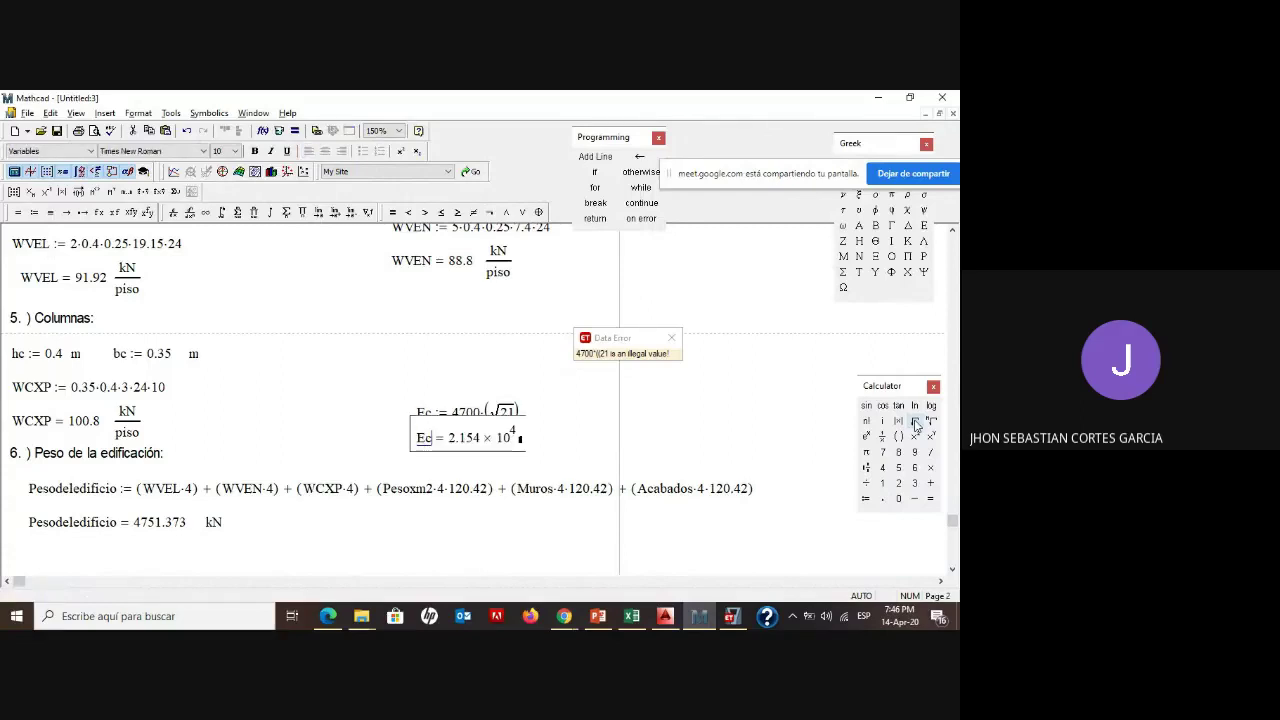
{"action": "left_click", "coordinate": [541, 441]}
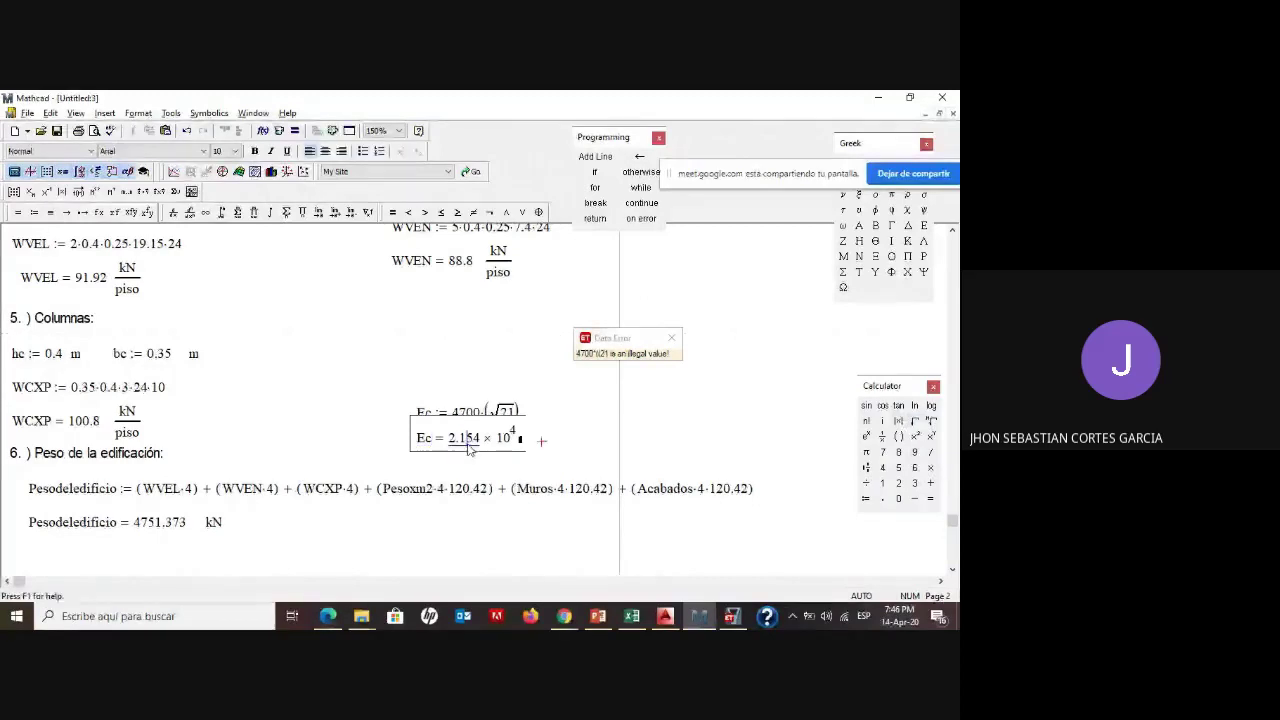
{"action": "double_click", "coordinate": [467, 446]}
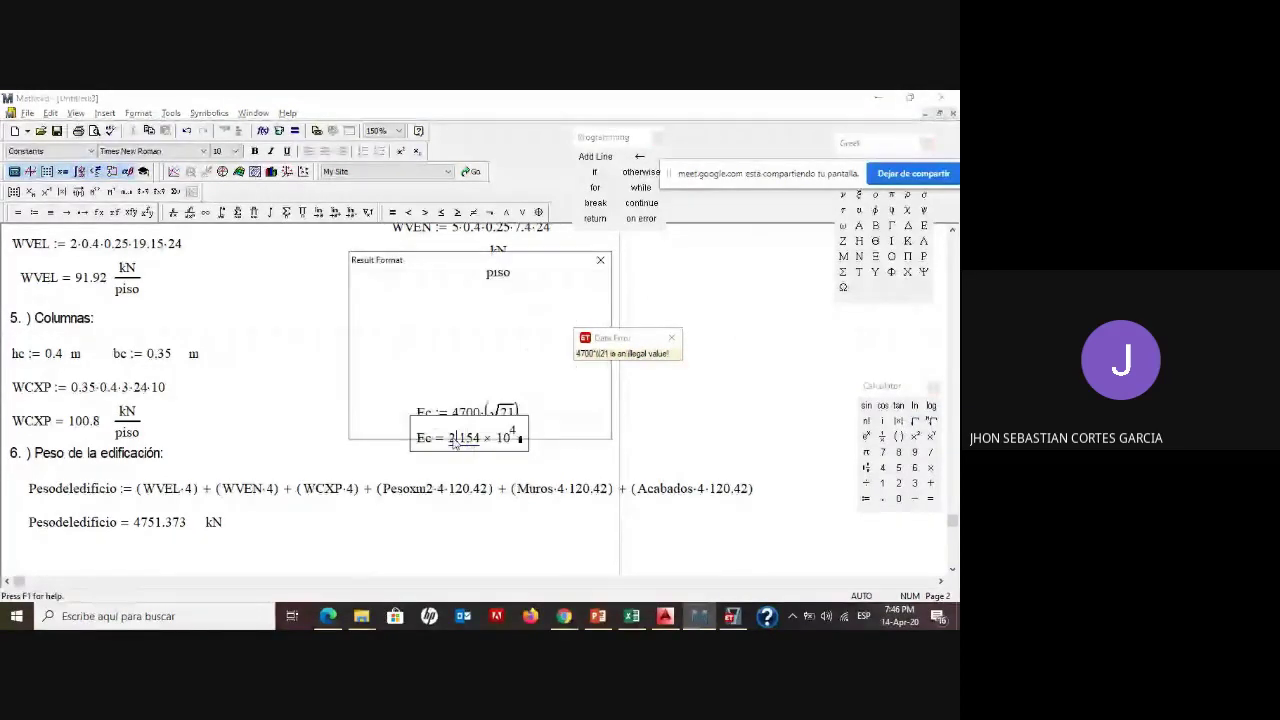
{"action": "left_click", "coordinate": [398, 426]}
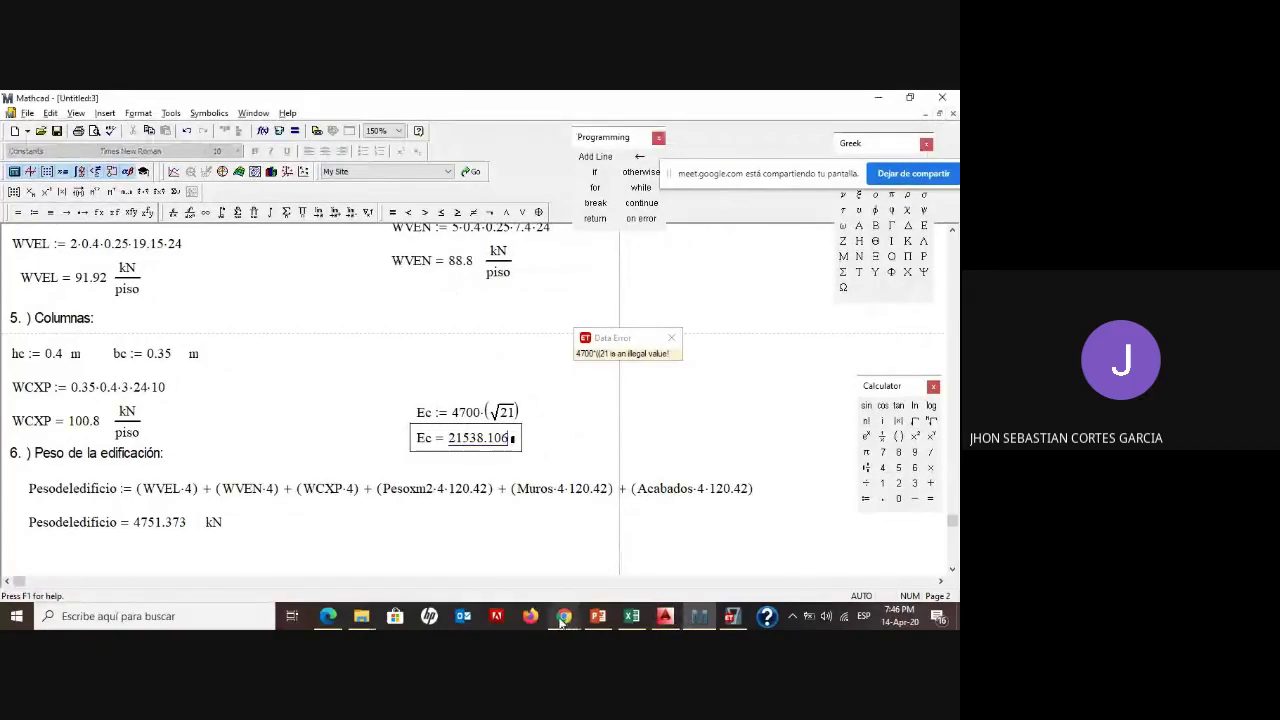
- Switch back to ETABS and set the concrete material's modulus of elasticity to 21358 MPa
{"action": "left_click", "coordinate": [732, 616]}
{"action": "left_click", "coordinate": [565, 335]}
{"action": "double_click", "coordinate": [565, 335]}
{"action": "type", "text": "2"}
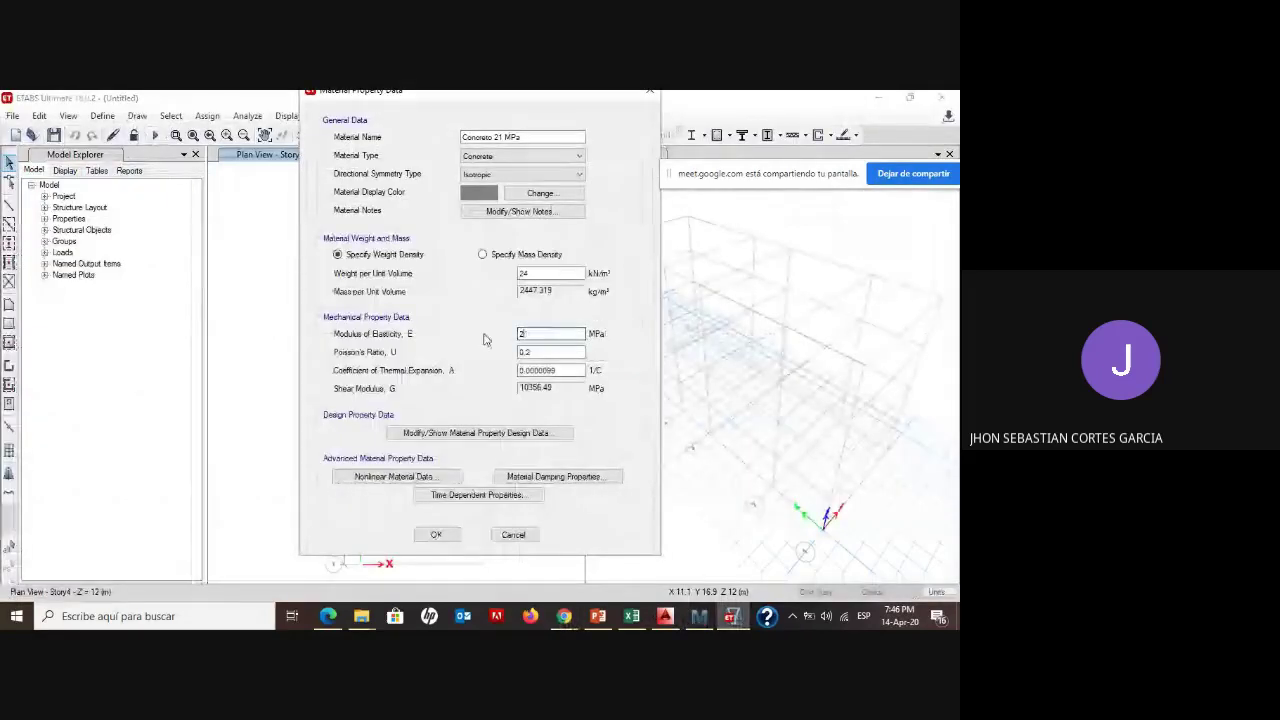
{"action": "type", "text": "1538"}
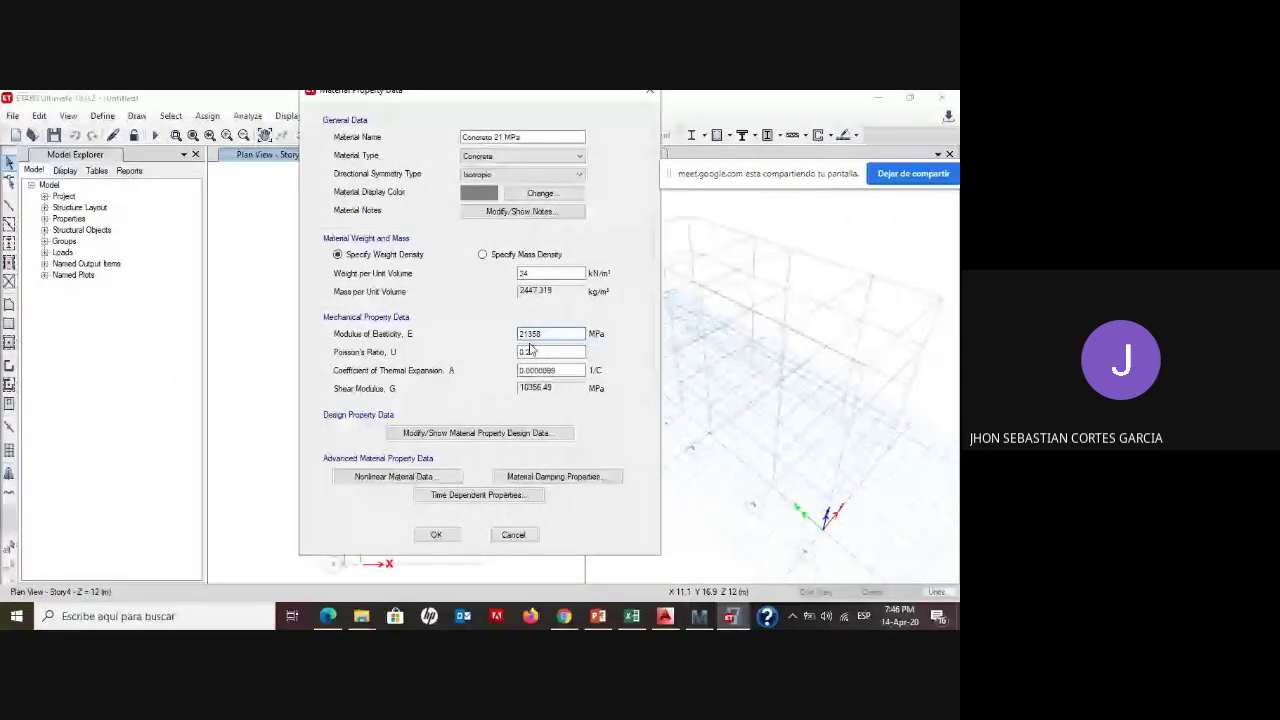
{"action": "left_click", "coordinate": [531, 350]}
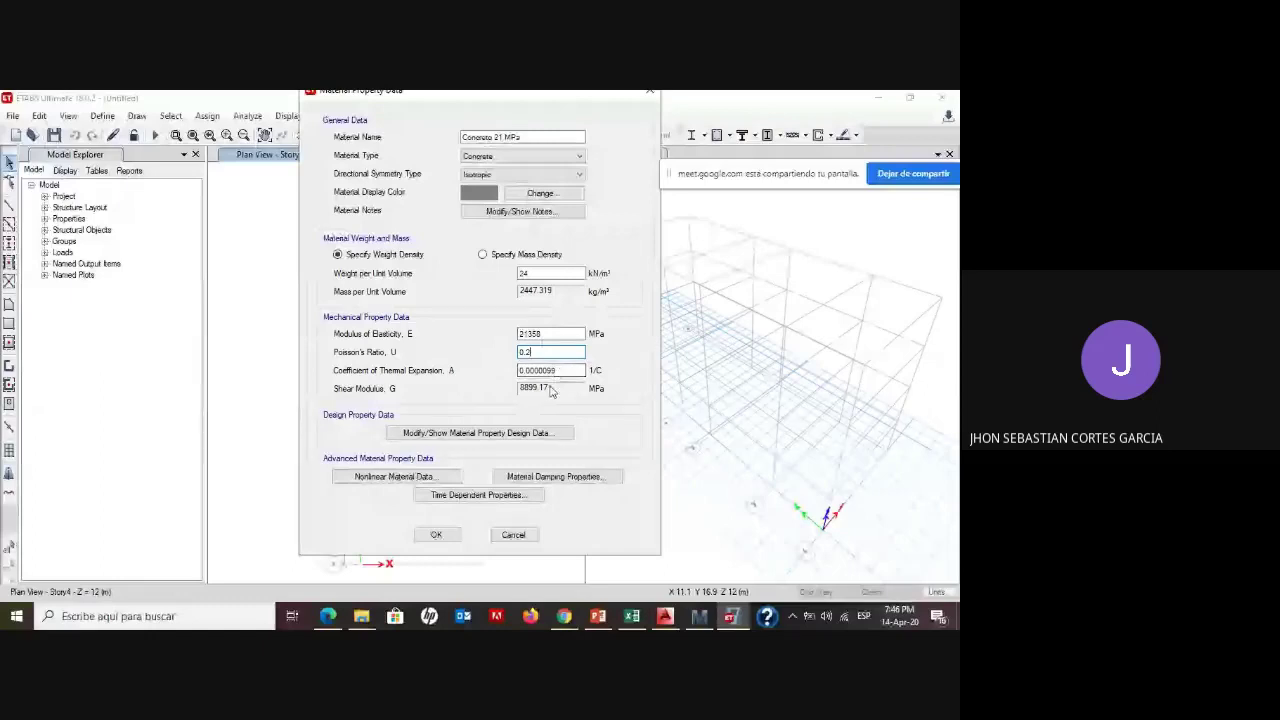
- Set the specified concrete compressive strength f'c to 21 MPa and accept the material definition
{"action": "left_click", "coordinate": [425, 439]}
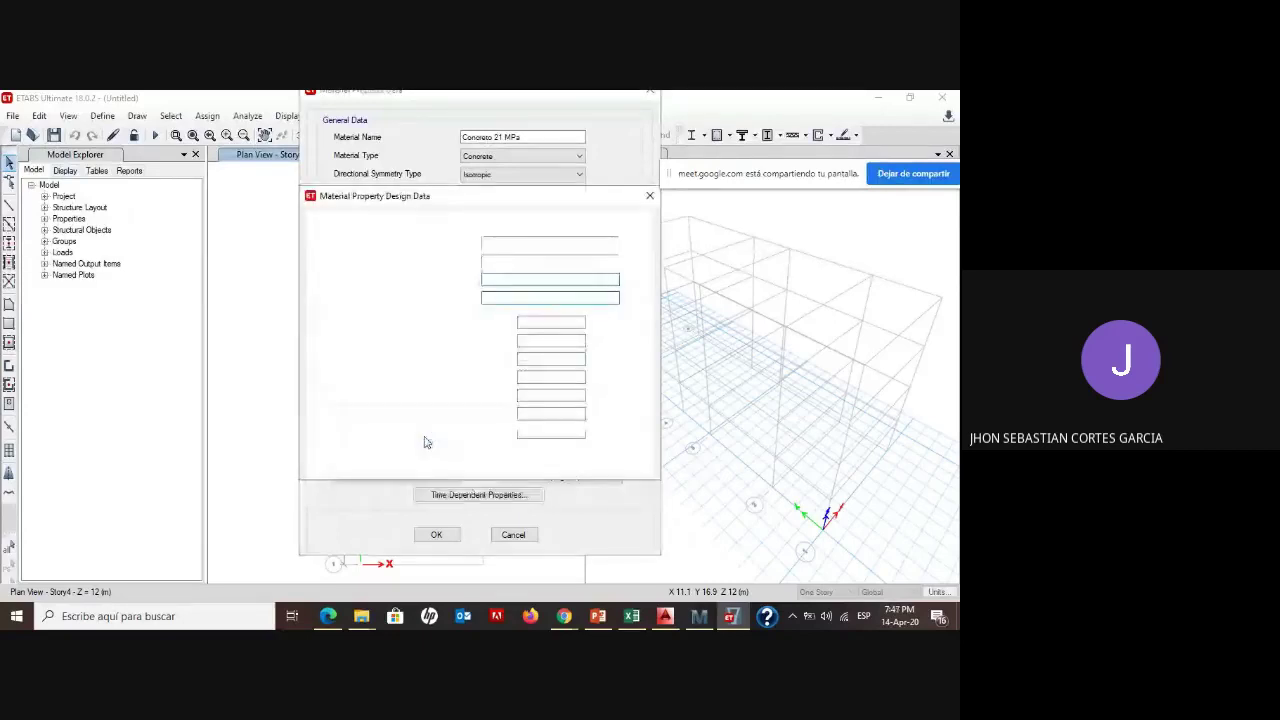
{"action": "double_click", "coordinate": [520, 323]}
{"action": "type", "text": "21"}
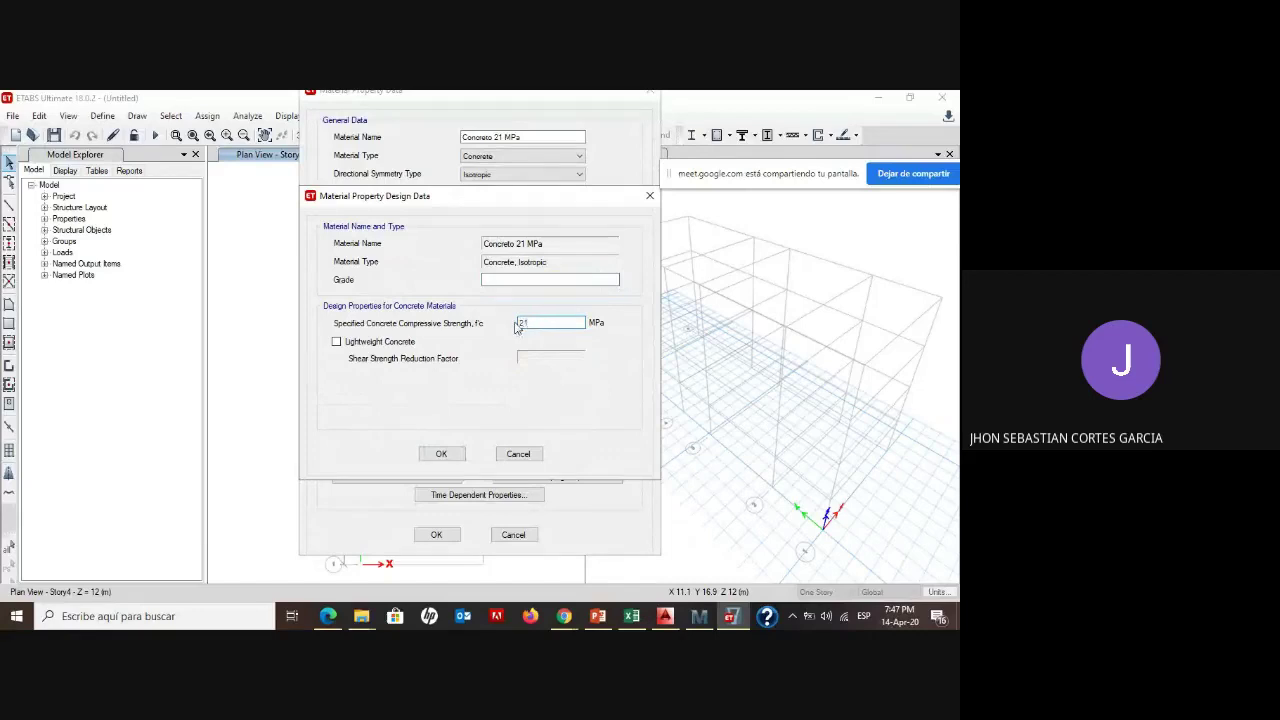
{"action": "left_click", "coordinate": [441, 454]}
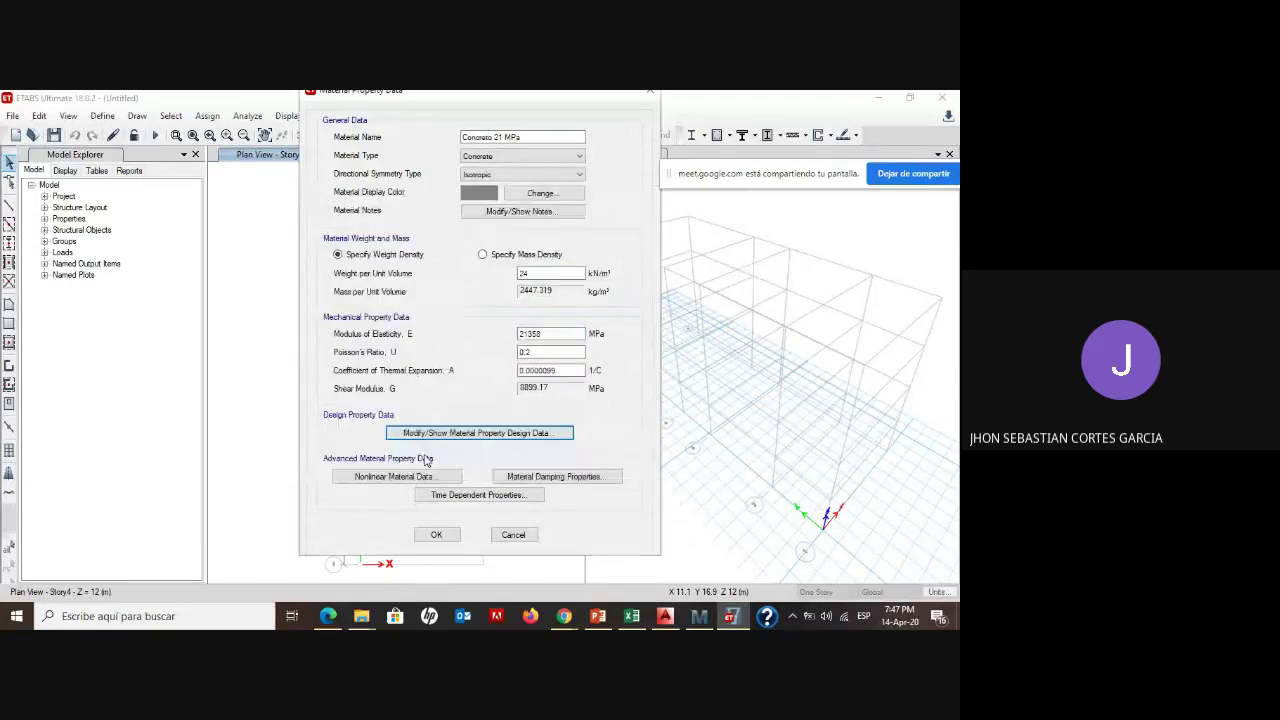
{"action": "left_click", "coordinate": [432, 537]}
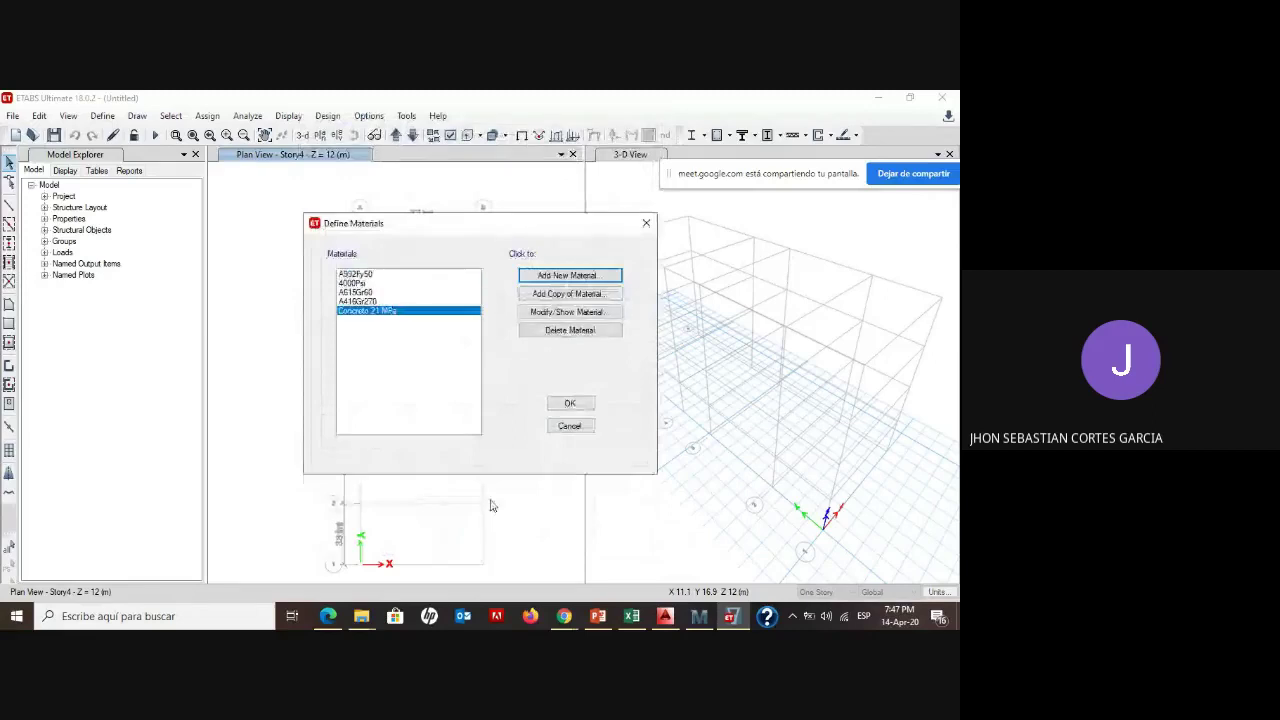
{"action": "left_click", "coordinate": [573, 406]}
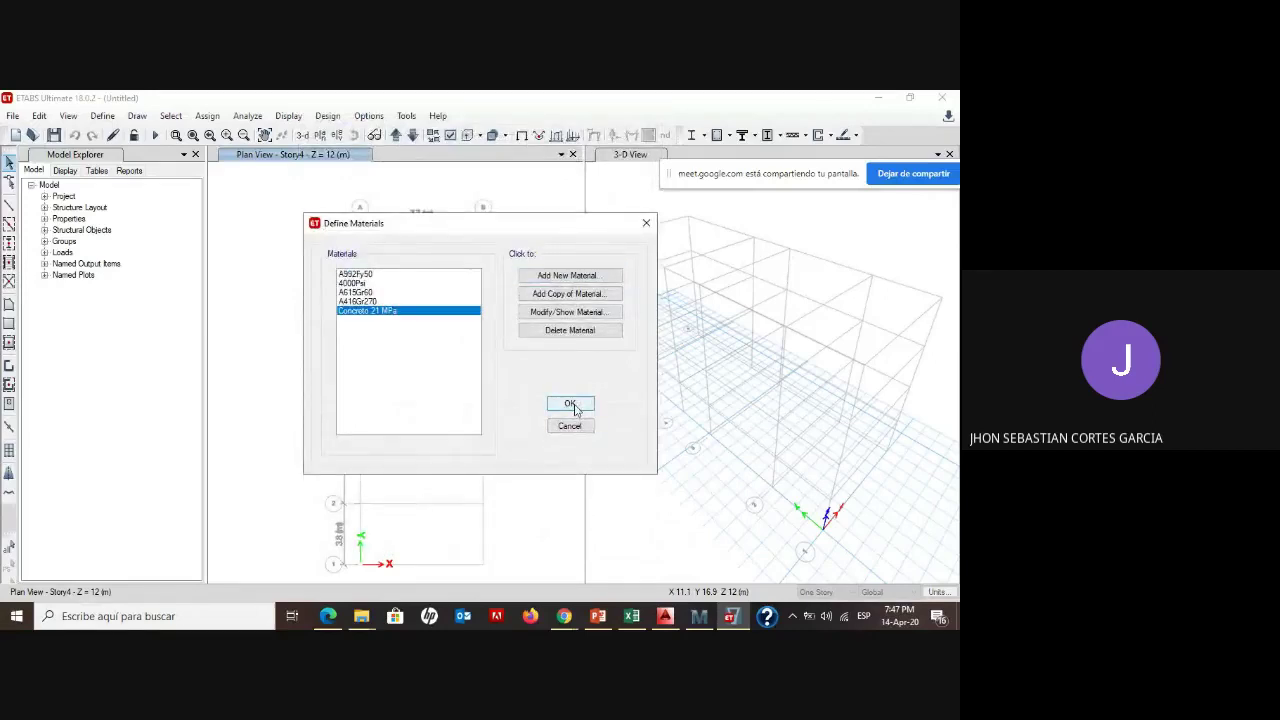
{"action": "left_click", "coordinate": [572, 405]}
- Add a new rectangular concrete frame section named "COLUMNA 0.35*0.40"
{"action": "left_click", "coordinate": [104, 117]}
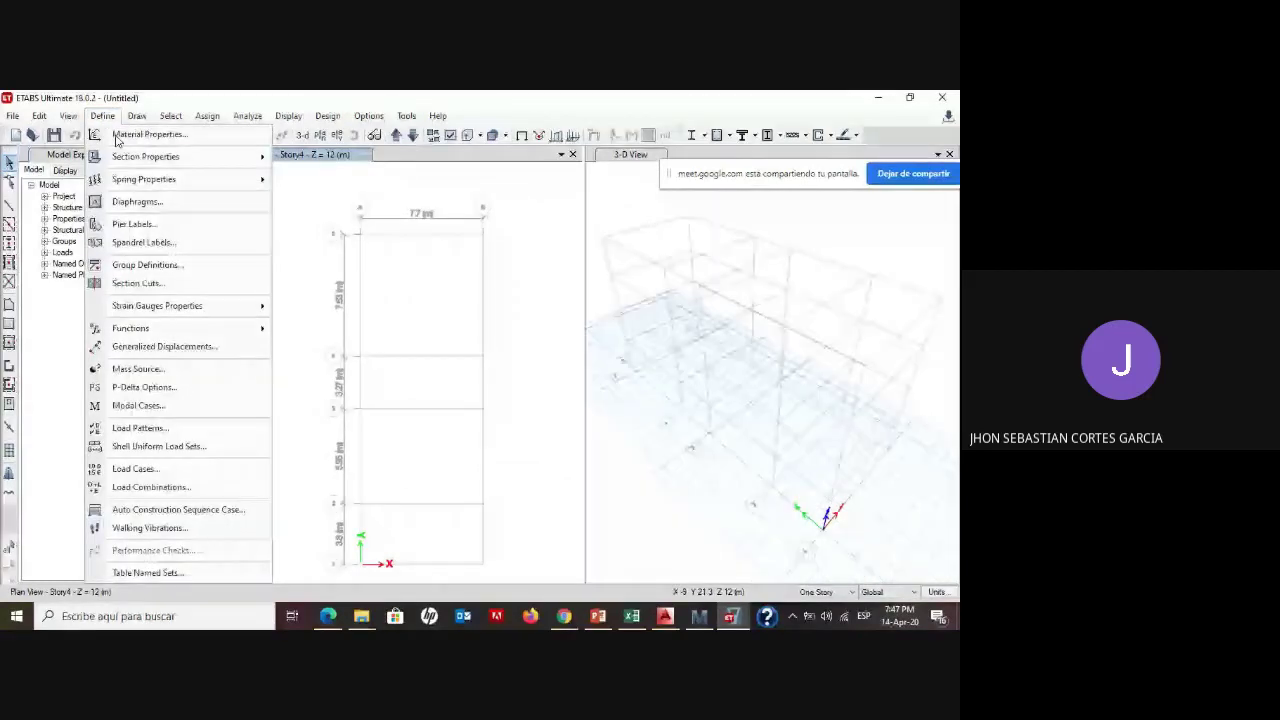
{"action": "mouse_move", "coordinate": [150, 157]}
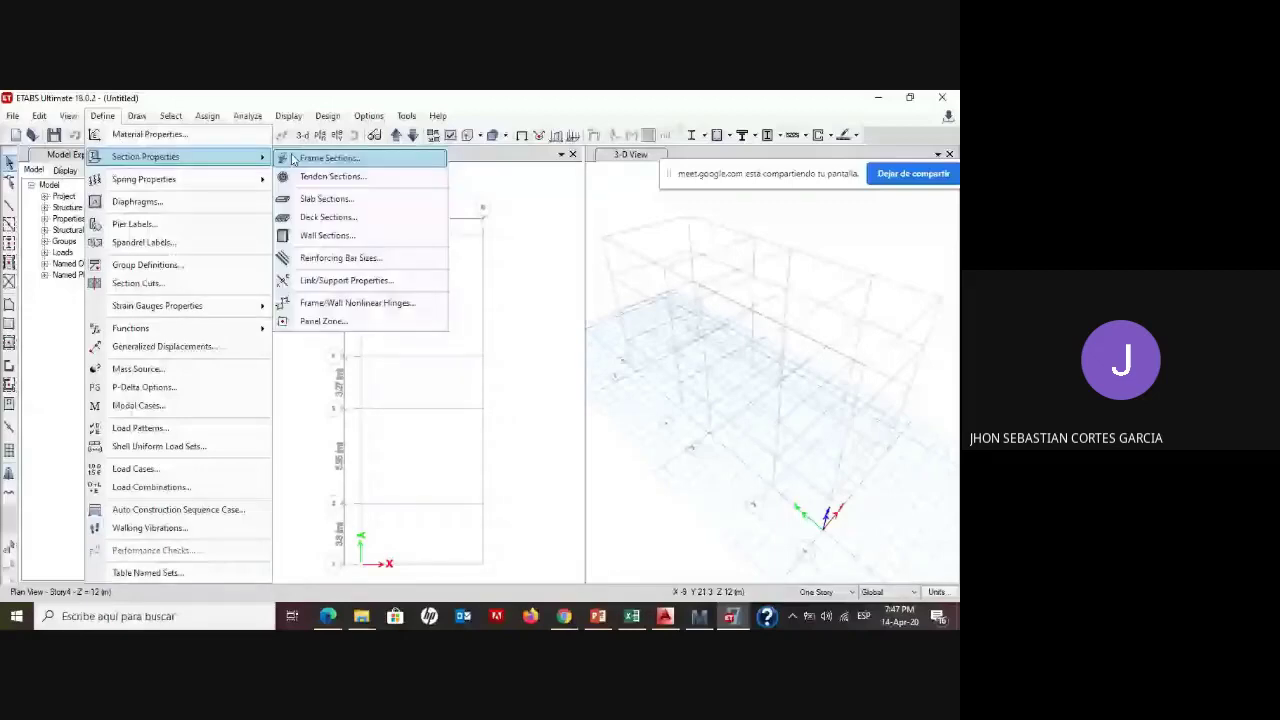
{"action": "left_click", "coordinate": [316, 158]}
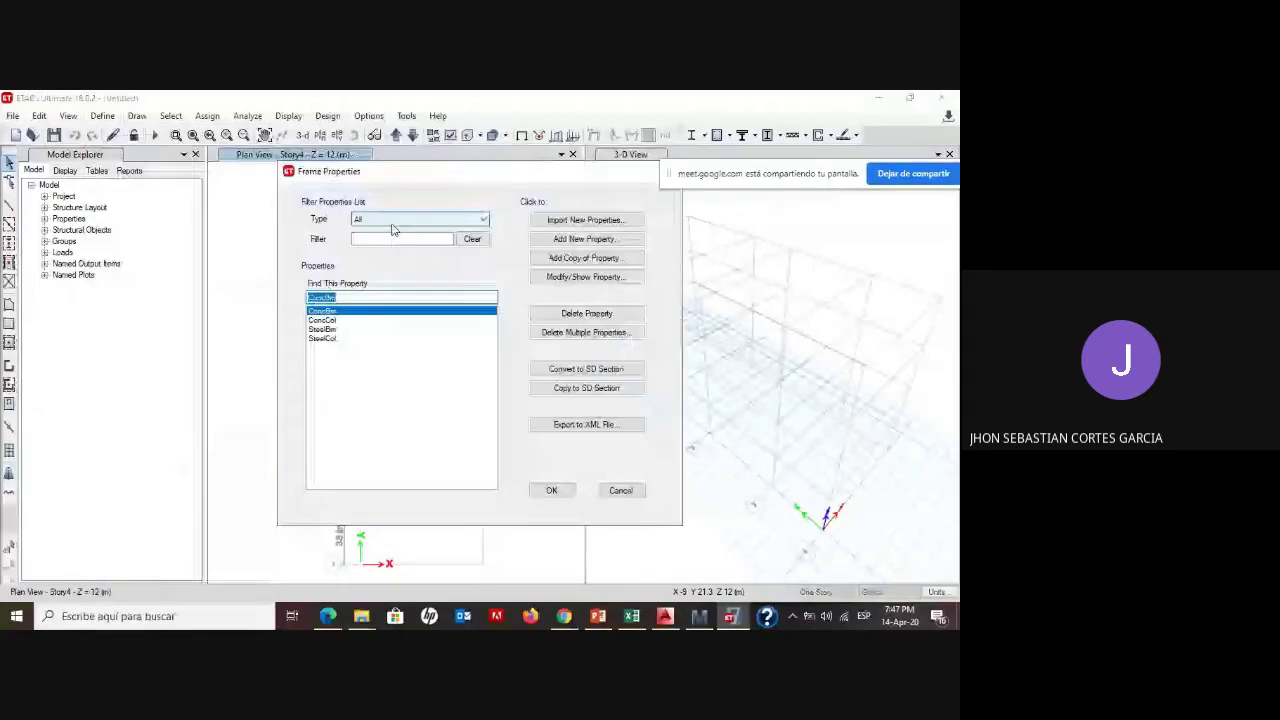
{"action": "left_click", "coordinate": [570, 241]}
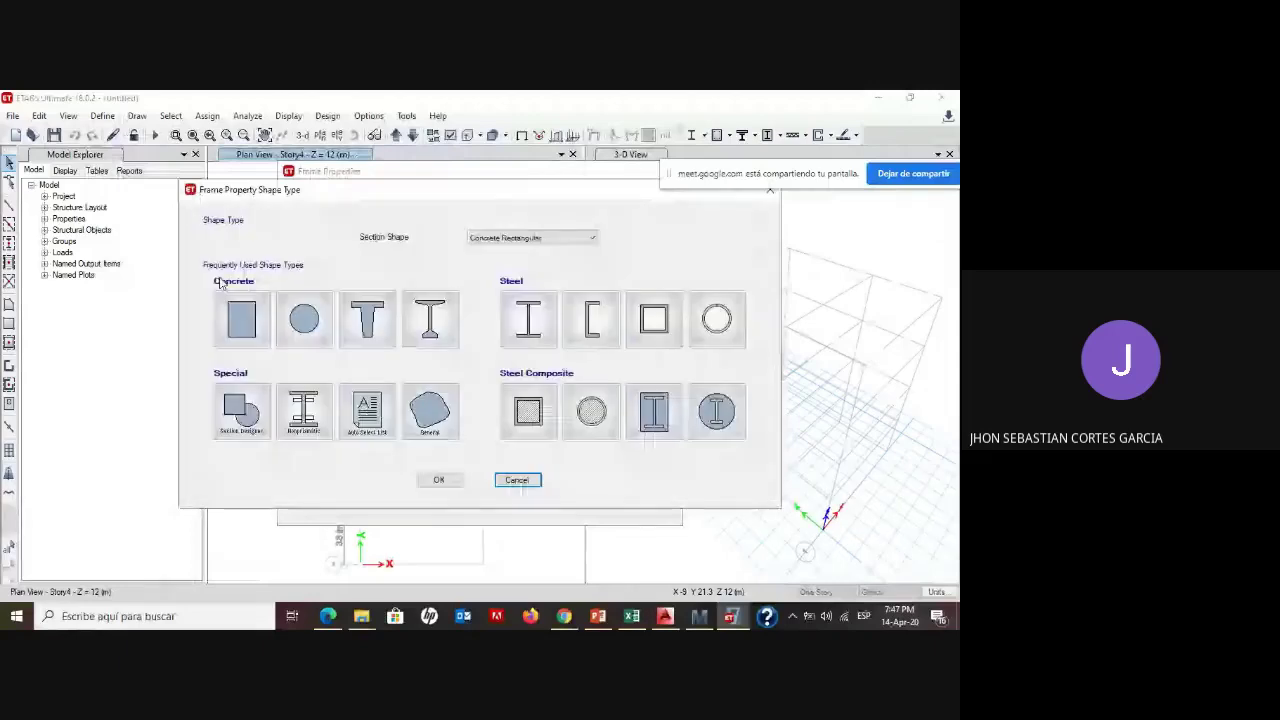
{"action": "key", "text": "Escape"}
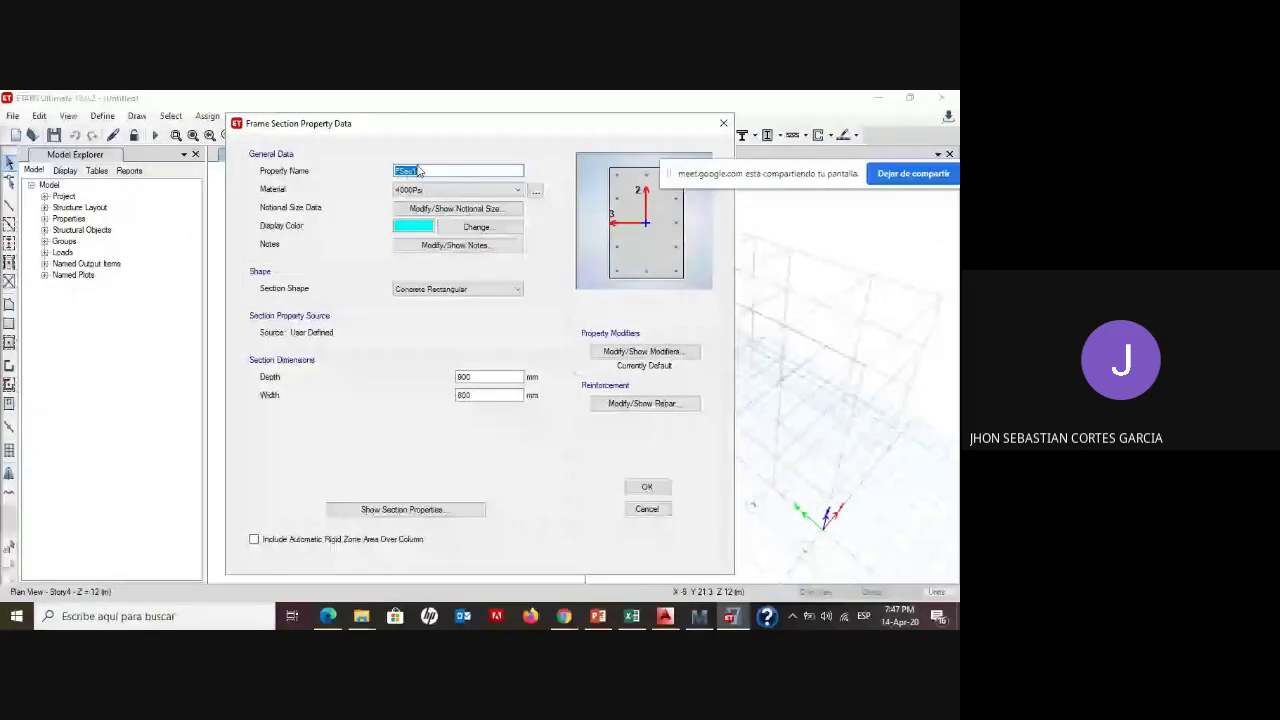
{"action": "type", "text": "COLUMNA 6"}
{"action": "type", "text": ".35*0.4"}
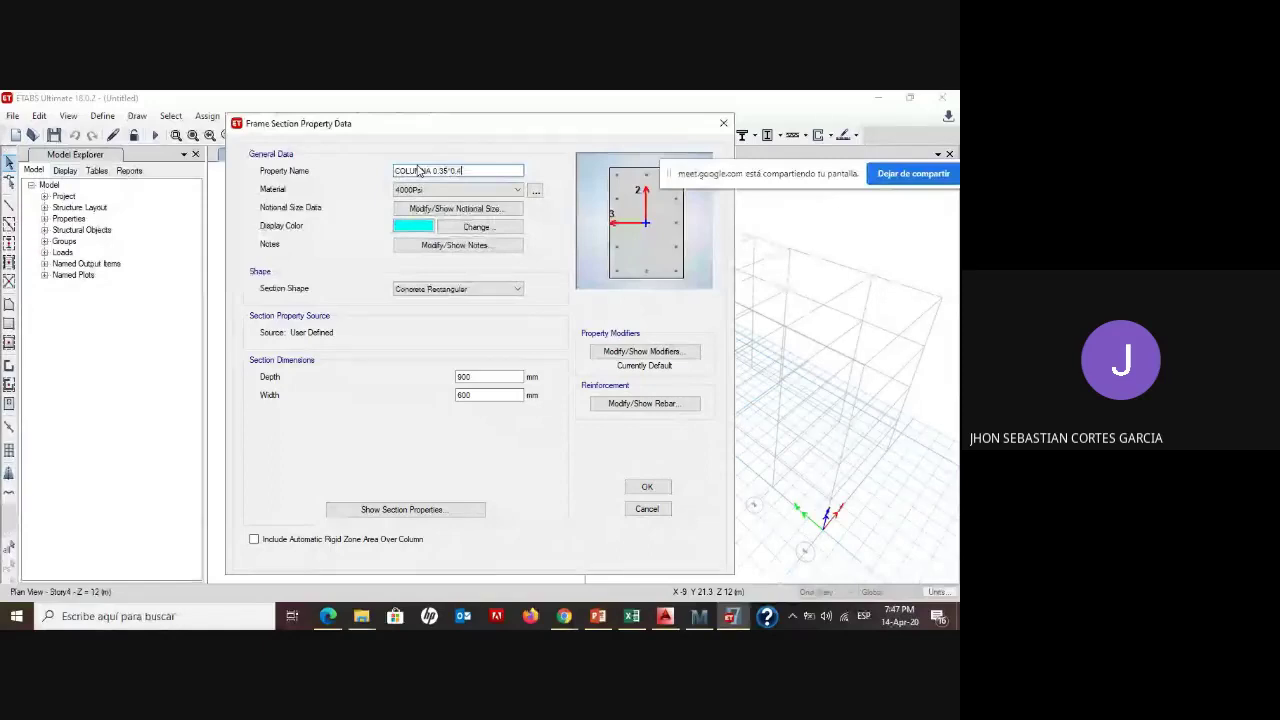
{"action": "type", "text": "0"}
- Assign the material Concreto 21 MPa to the column section and set its depth to 400 mm and width to 350 mm
{"action": "left_click", "coordinate": [400, 190]}
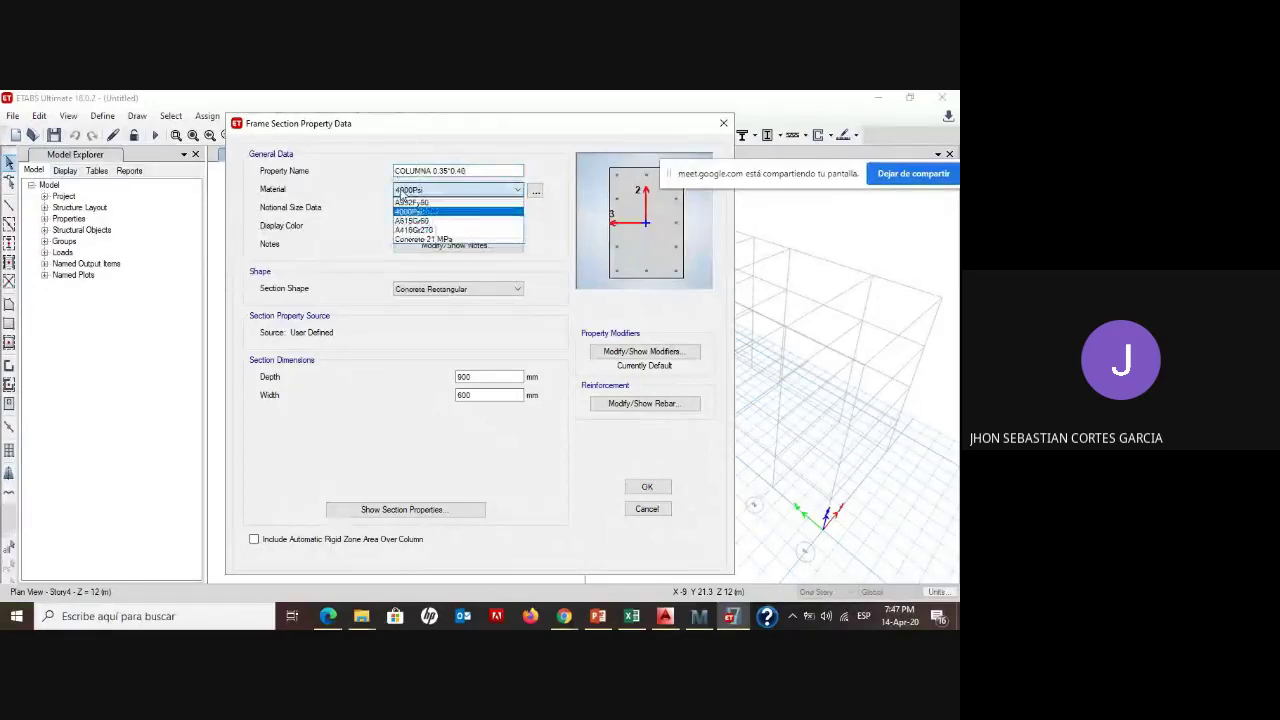
{"action": "left_click", "coordinate": [425, 239]}
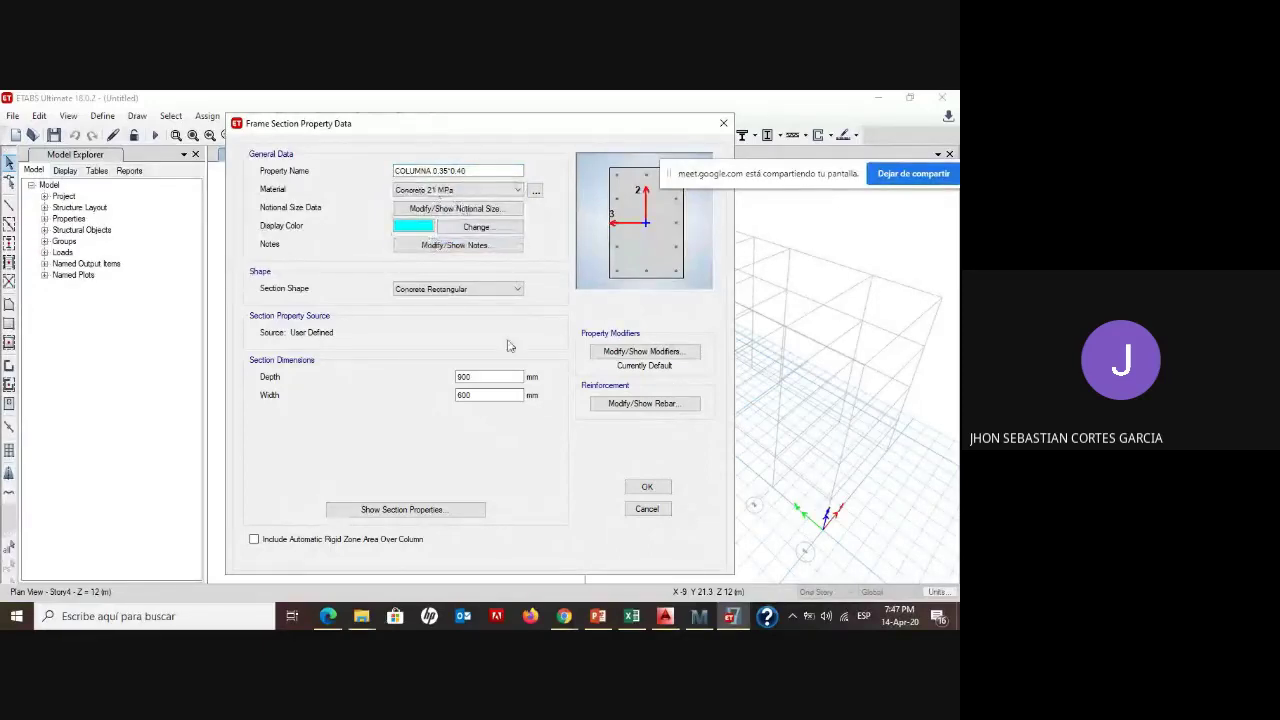
{"action": "double_click", "coordinate": [476, 378]}
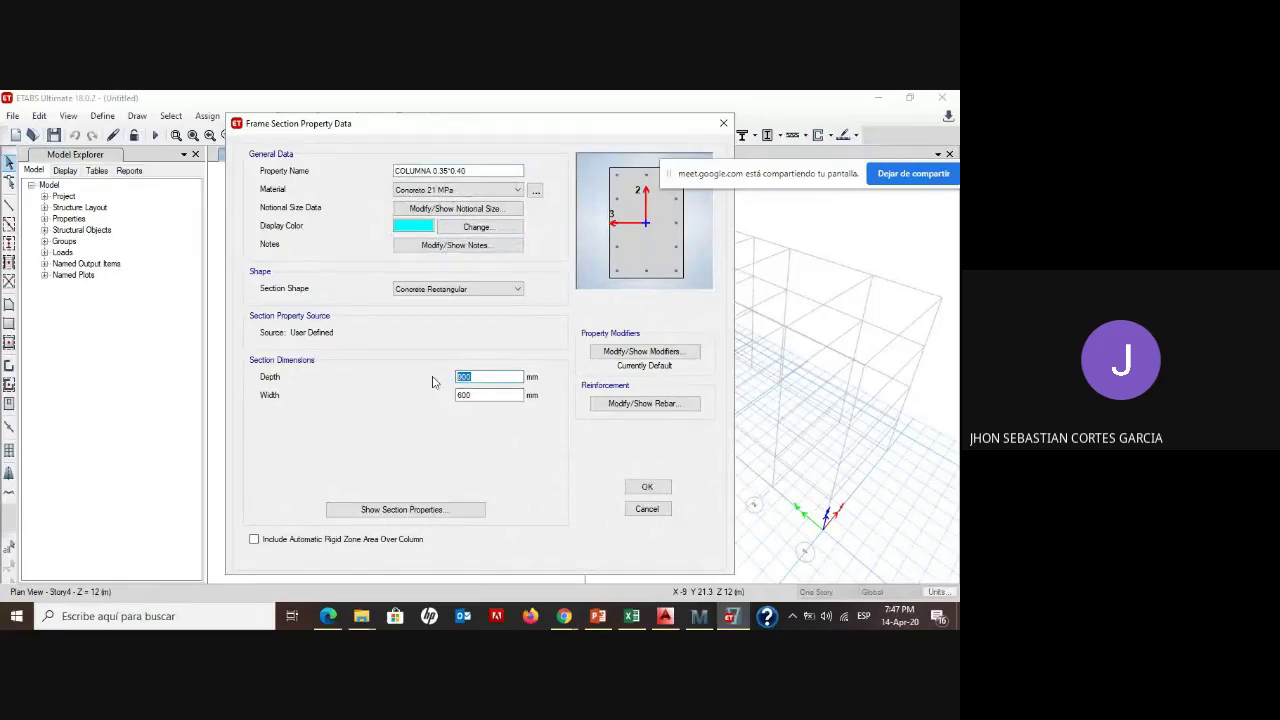
{"action": "type", "text": "400"}
{"action": "key", "text": "Tab"}
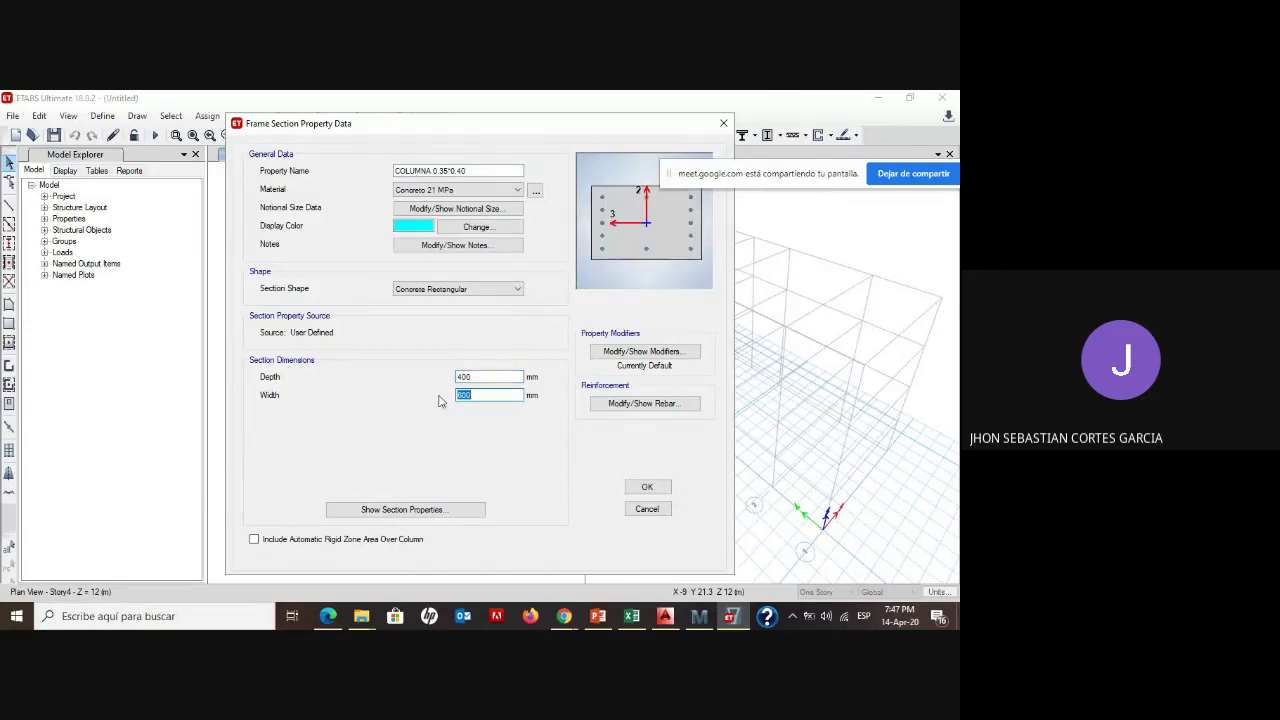
{"action": "type", "text": "350"}
{"action": "left_click", "coordinate": [483, 373]}
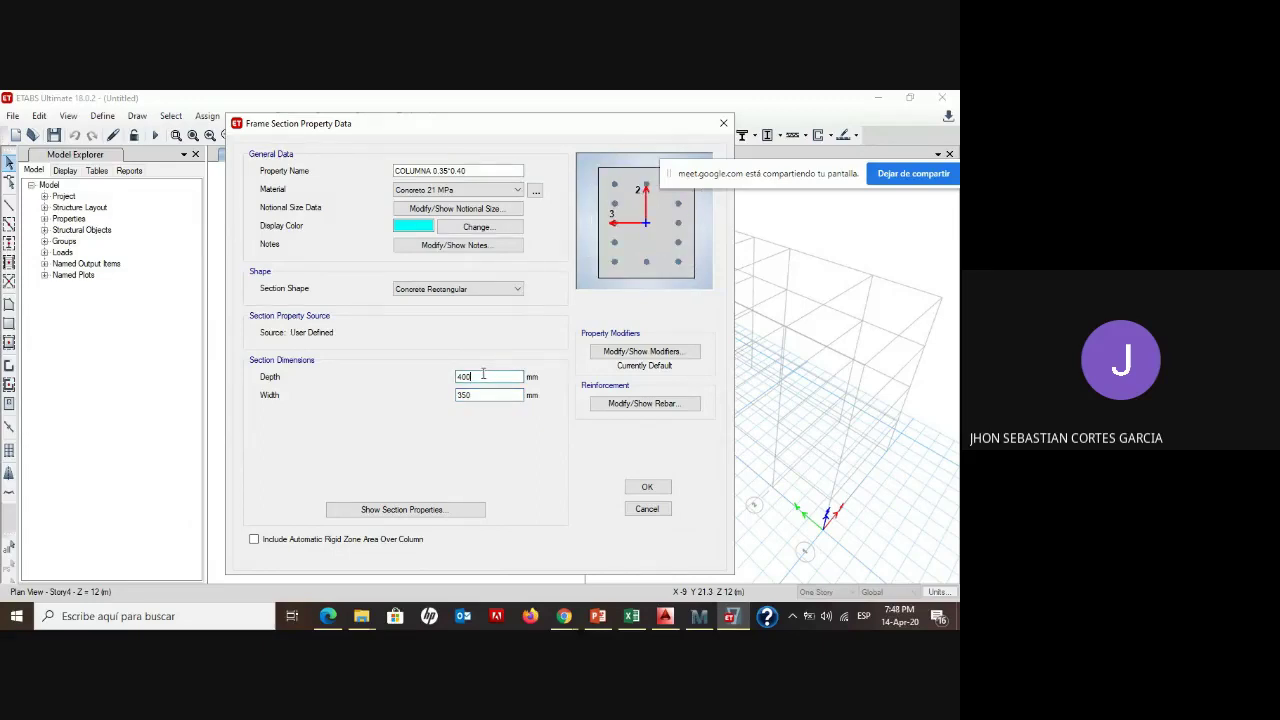
- Review the column section's property and stiffness modification factors
{"action": "left_click_drag", "start_coordinate": [680, 176], "coordinate": [774, 342]}
{"action": "left_click", "coordinate": [614, 352]}
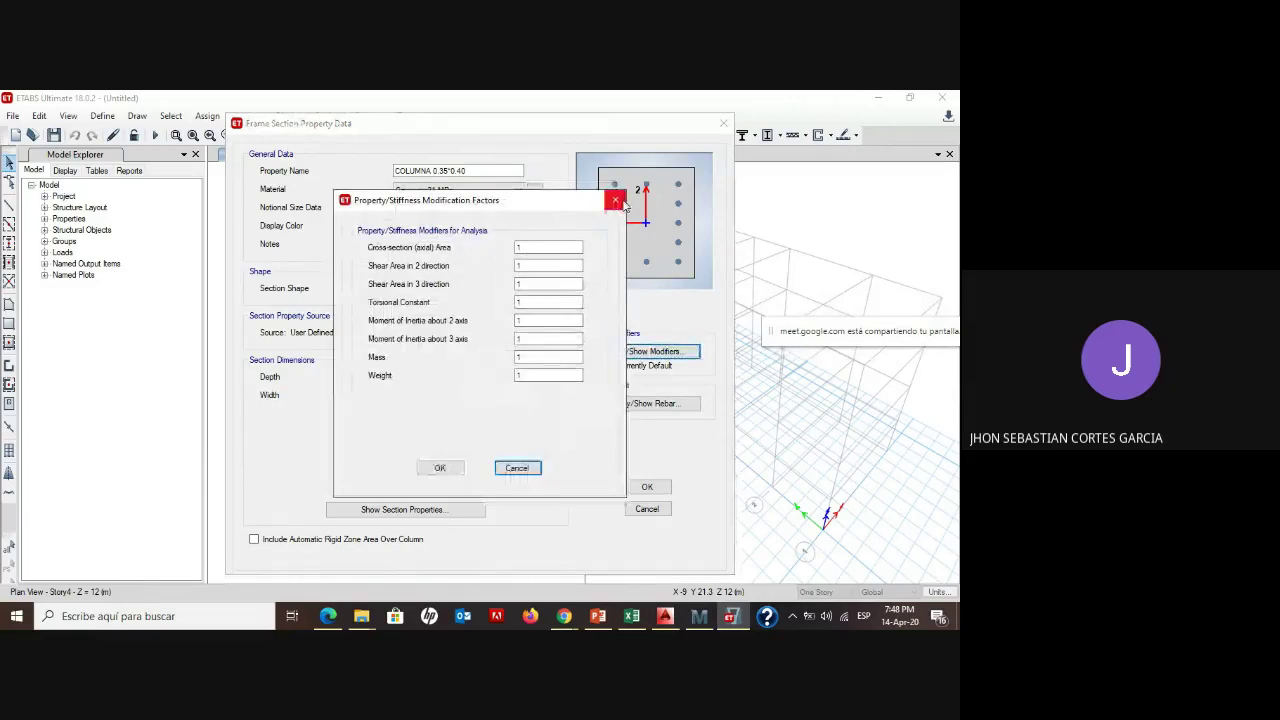
{"action": "left_click", "coordinate": [616, 201]}
- Set the clear cover for the column's confinement bars to 50 mm and save the column section
{"action": "left_click", "coordinate": [641, 404]}
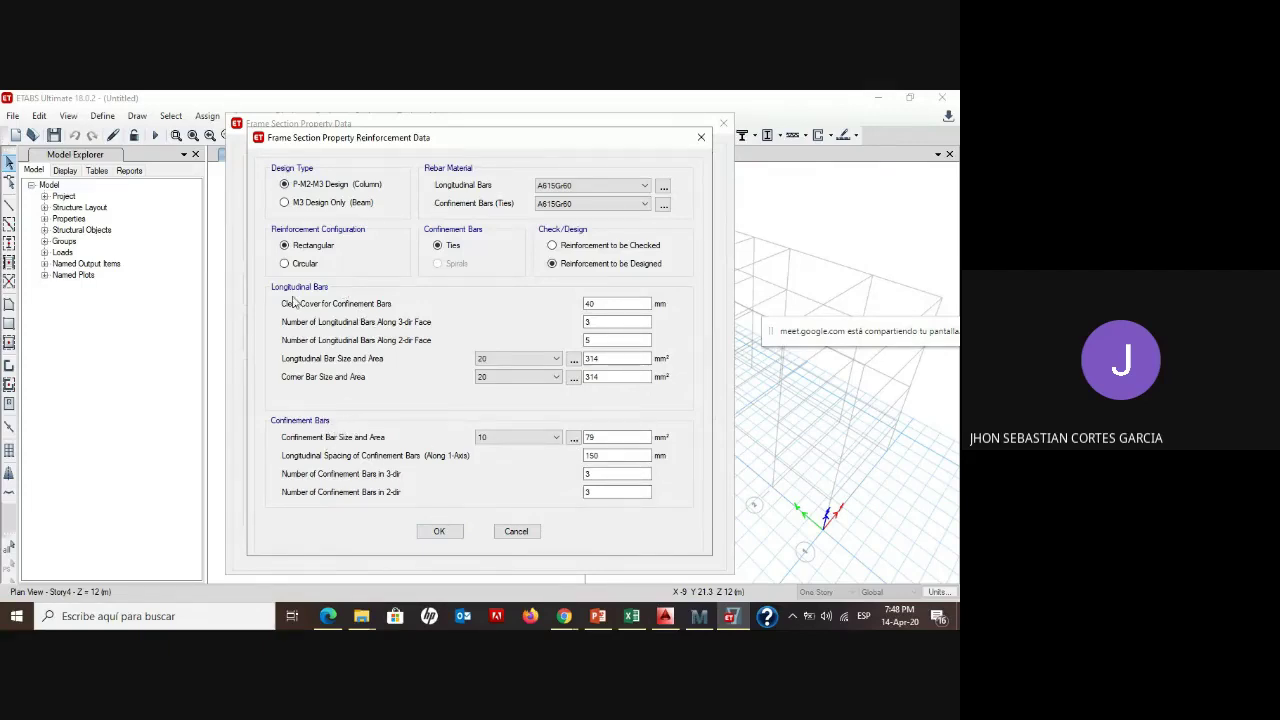
{"action": "left_click_drag", "start_coordinate": [600, 303], "coordinate": [579, 304]}
{"action": "left_click", "coordinate": [594, 305]}
{"action": "double_click", "coordinate": [598, 304]}
{"action": "left_click_drag", "start_coordinate": [598, 304], "coordinate": [573, 309]}
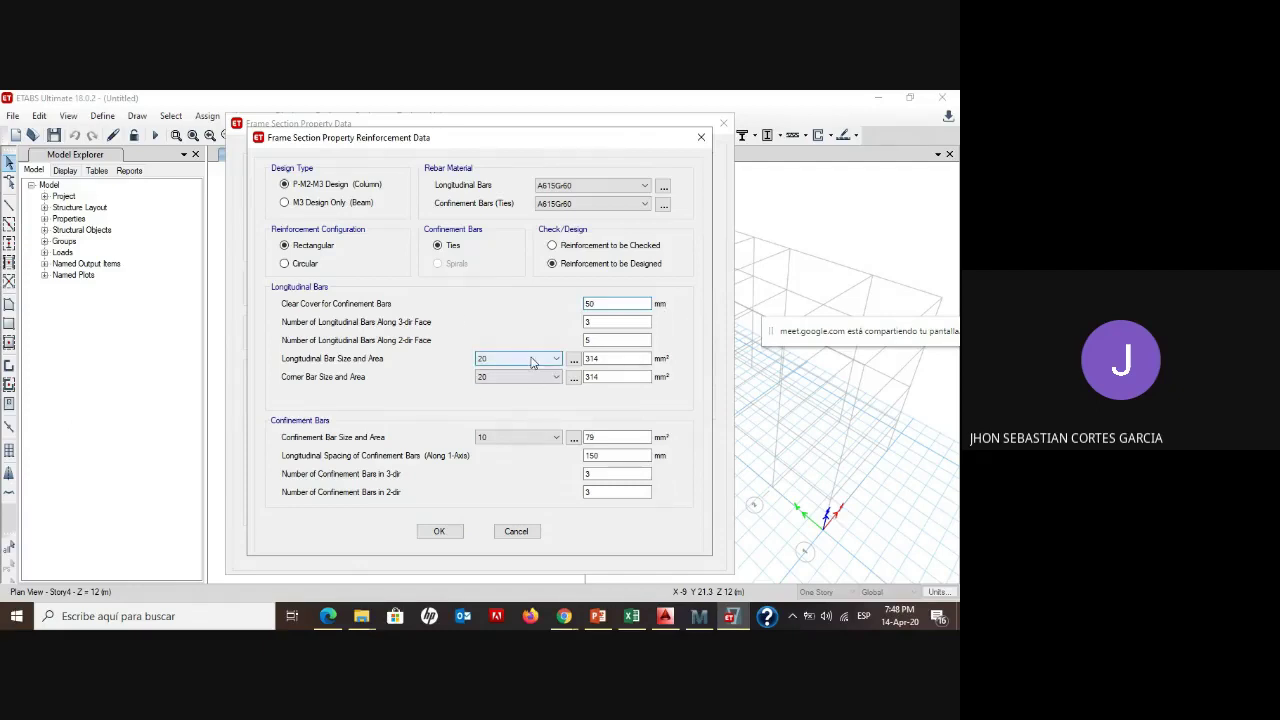
{"action": "left_click", "coordinate": [596, 320]}
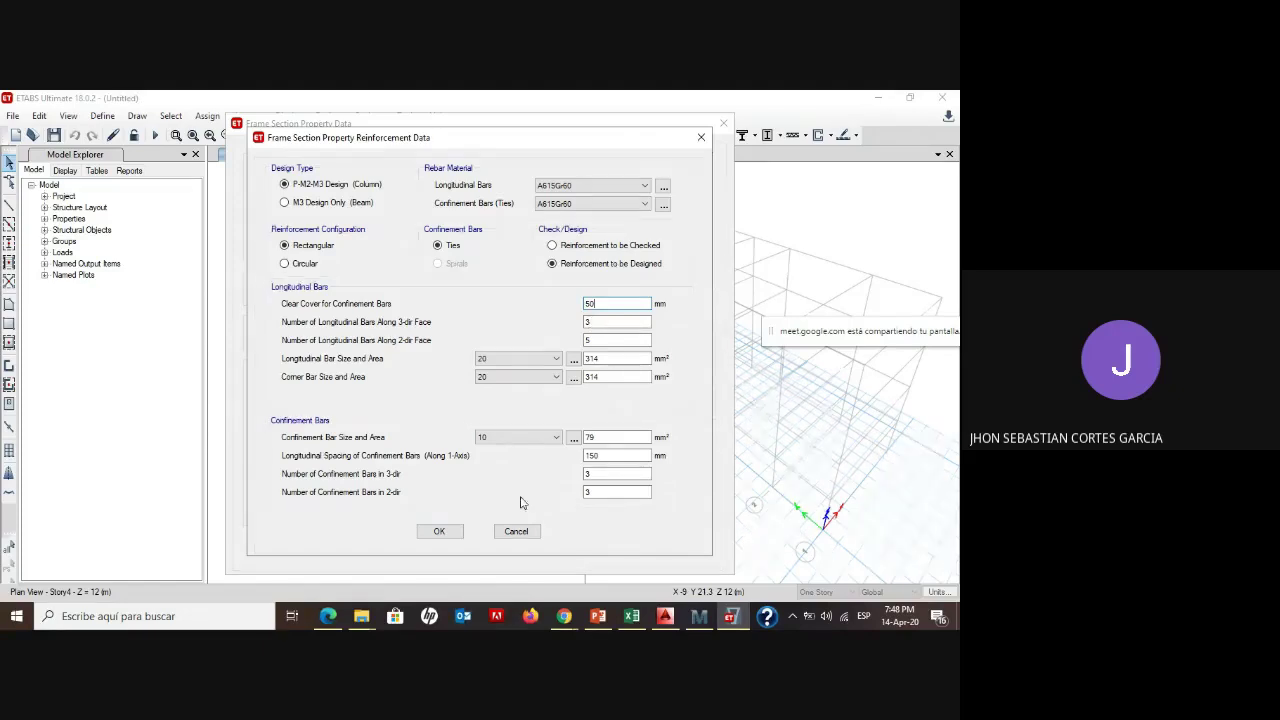
{"action": "left_click", "coordinate": [440, 532]}
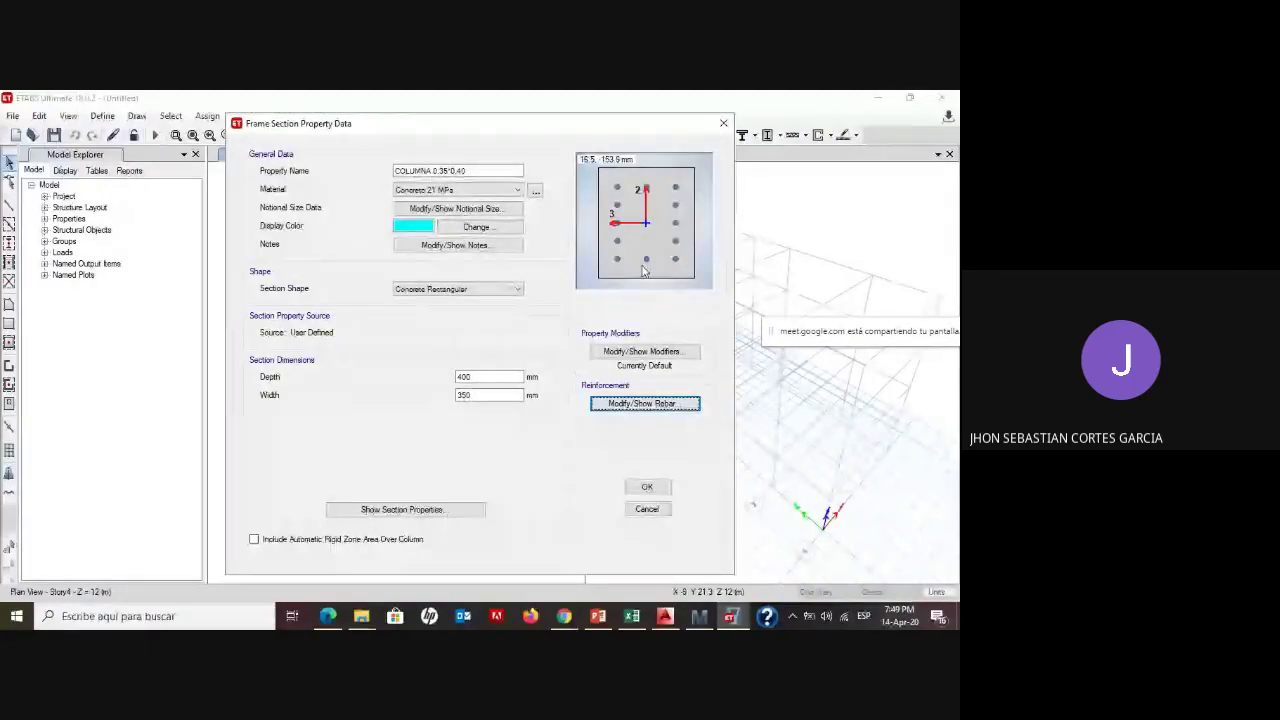
{"action": "left_click", "coordinate": [646, 488]}
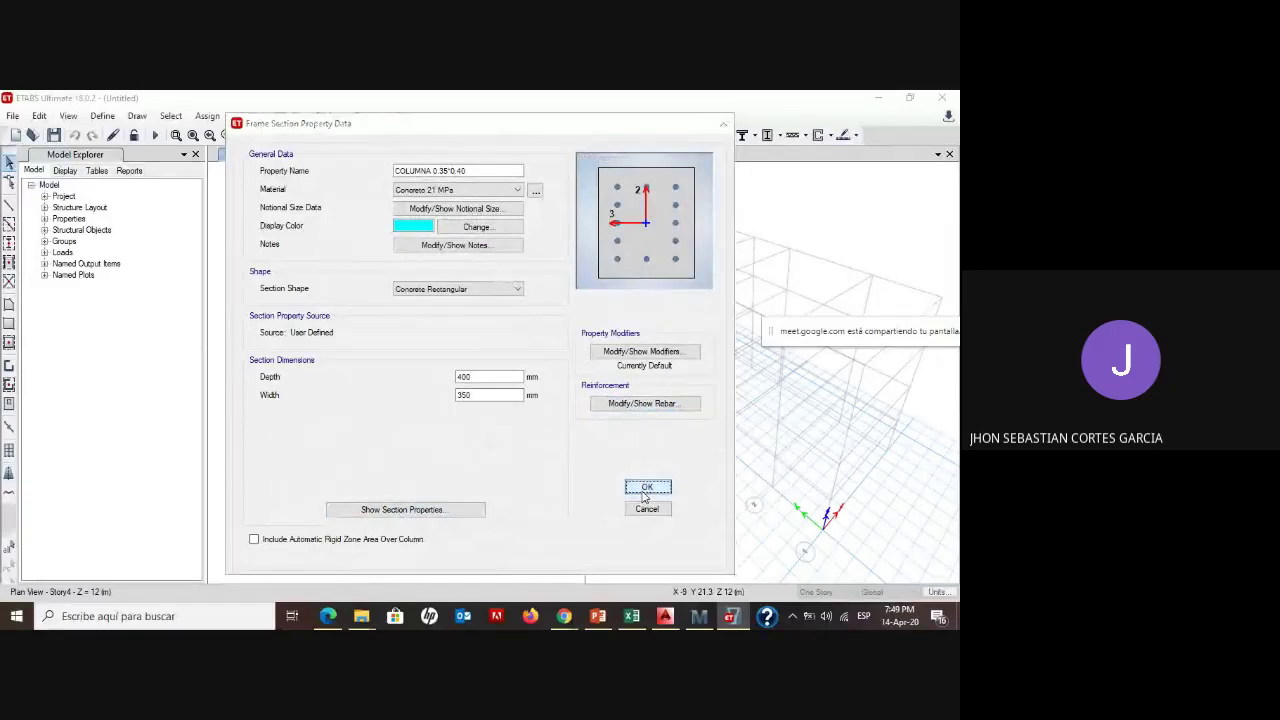
- Add another rectangular concrete frame section and name it "VIGA"
{"action": "left_click", "coordinate": [582, 241]}
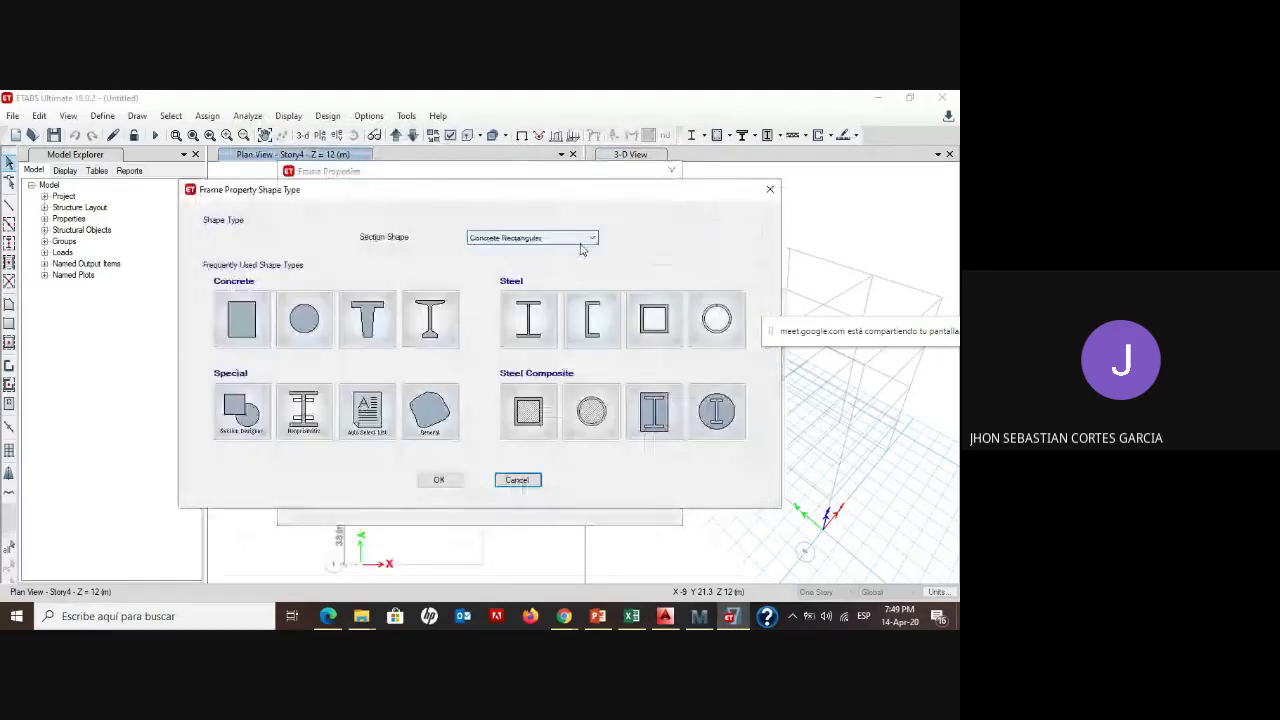
{"action": "key", "text": "Escape"}
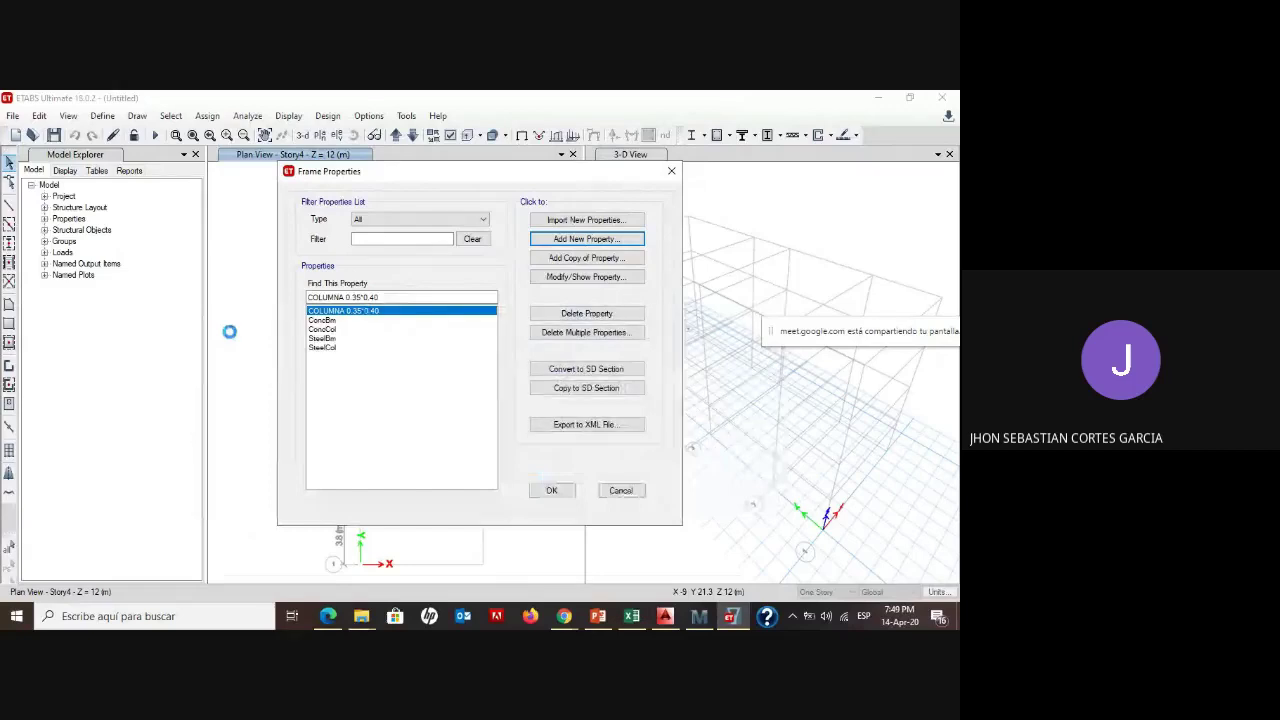
{"action": "type", "text": "VIGA"}
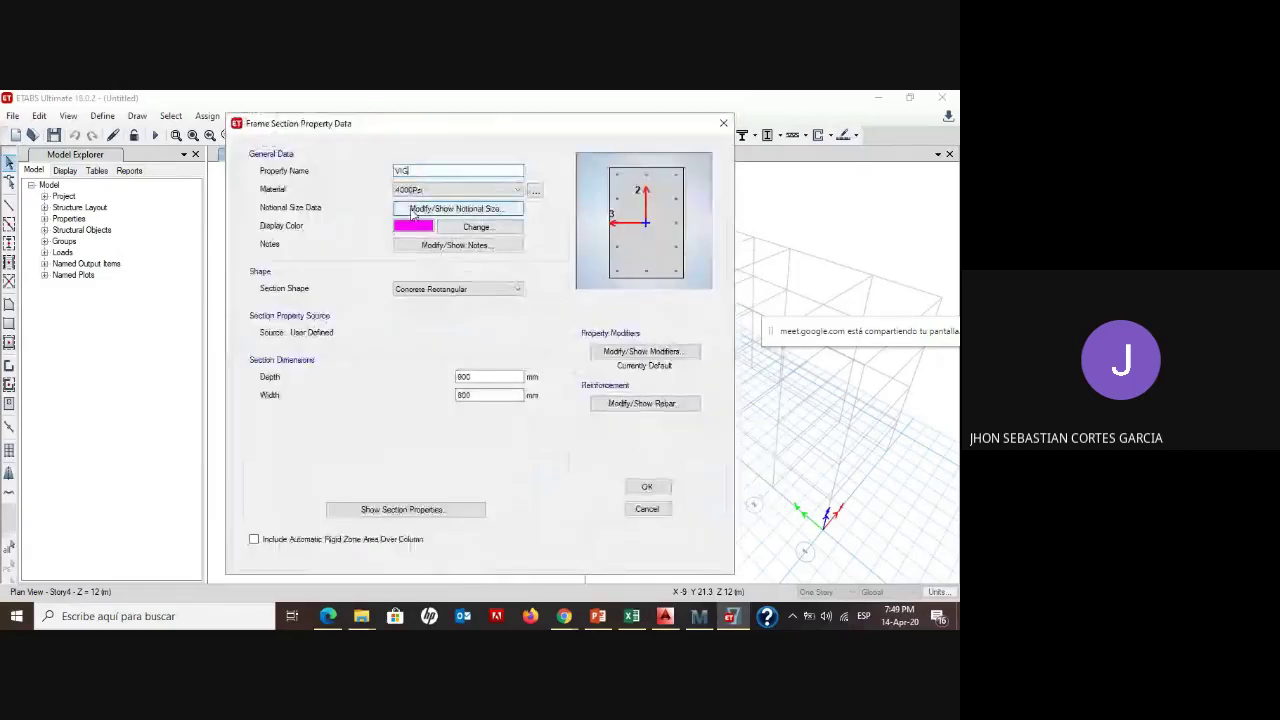
- Look up the beam height and width in the Vigas section of the Mathcad sheet and return to ETABS
{"action": "left_click", "coordinate": [702, 620]}
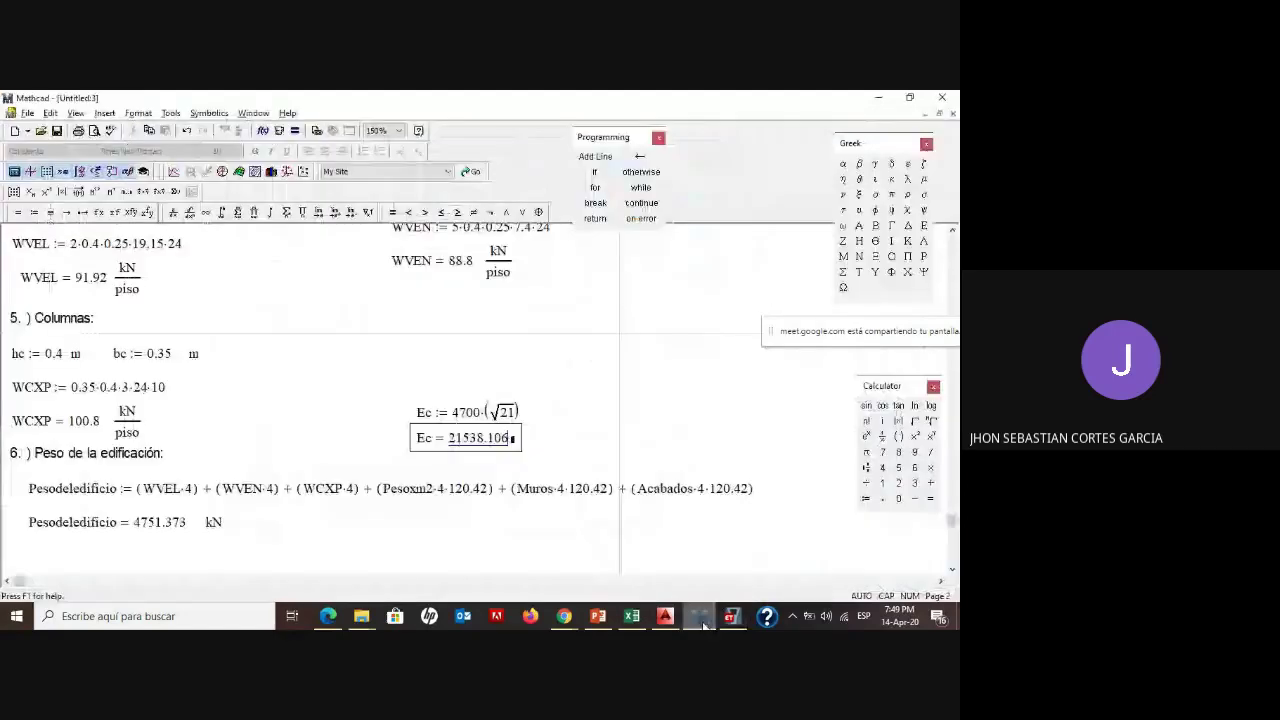
{"action": "scroll", "coordinate": [57, 306], "scroll_direction": "up", "scroll_amount": 3}
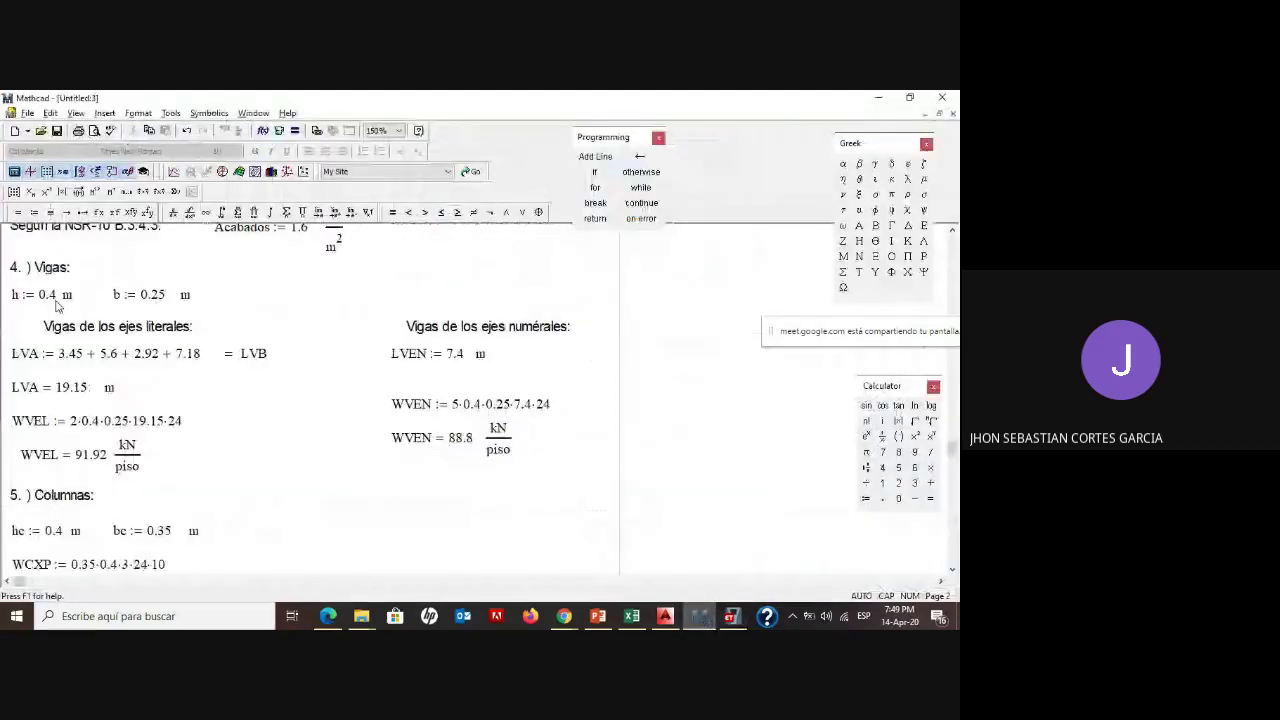
{"action": "mouse_move", "coordinate": [342, 611]}
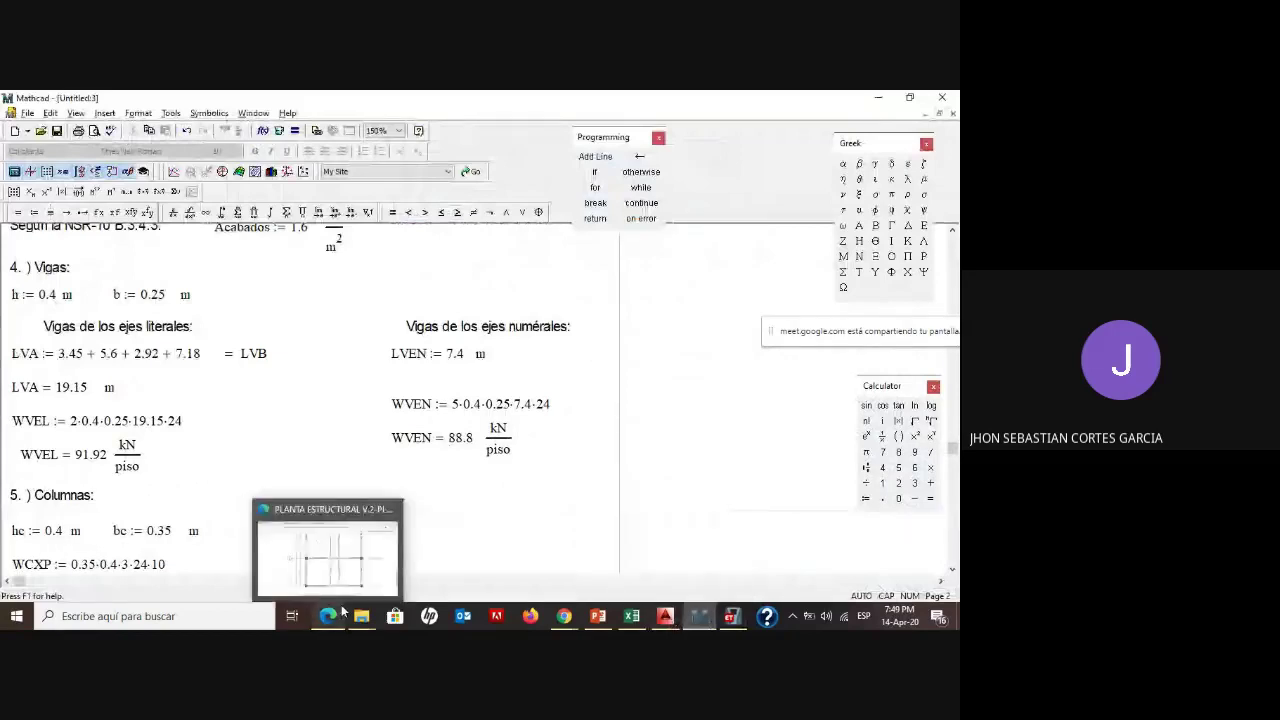
{"action": "key", "text": "alt+Tab"}
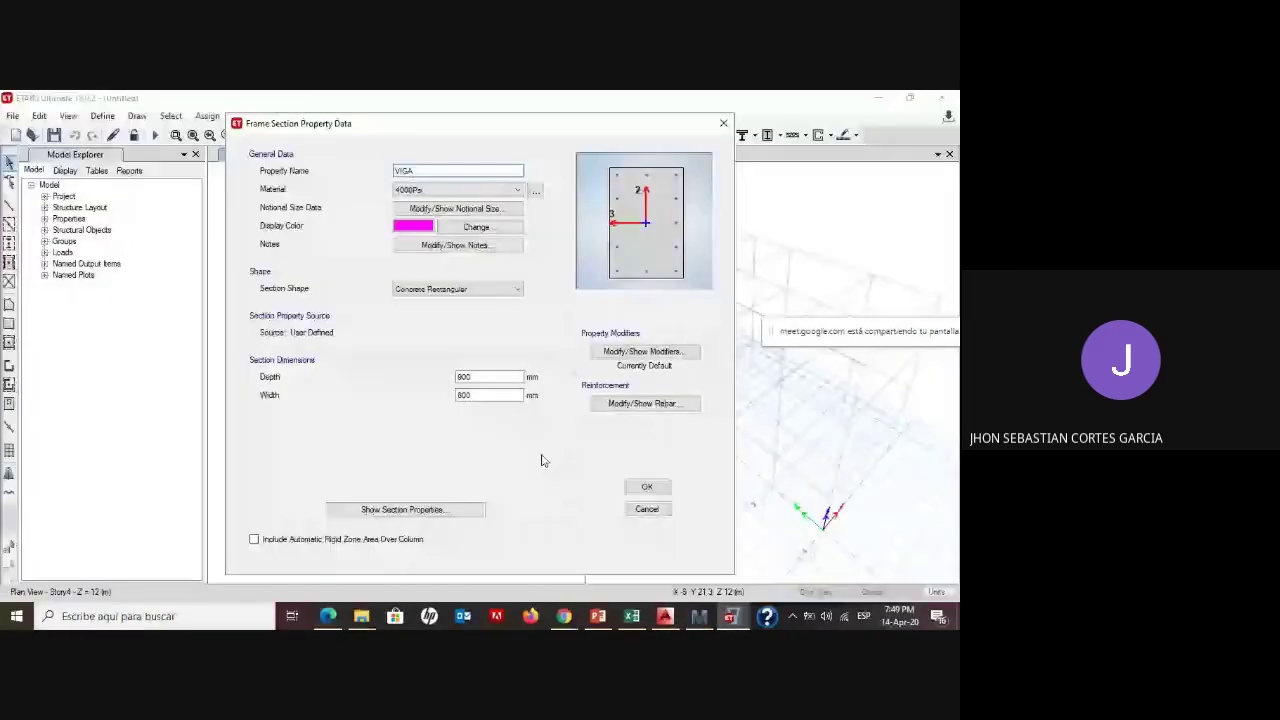
- Set the beam section's depth to 400 mm and its width to 250 mm
{"action": "left_click_drag", "start_coordinate": [490, 376], "coordinate": [438, 374]}
{"action": "type", "text": "400"}
{"action": "key", "text": "Tab"}
{"action": "type", "text": "250"}
{"action": "left_click", "coordinate": [520, 376]}
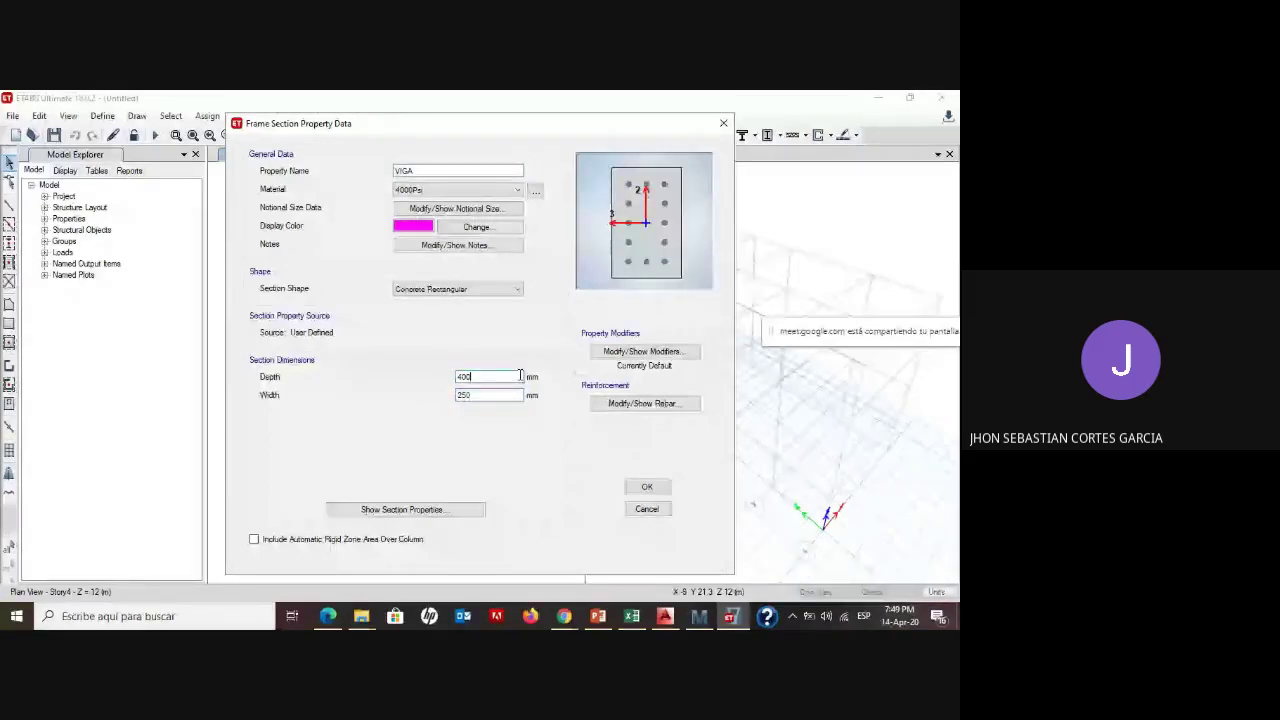
- Set the beam's reinforcement design type to M3 Design Only, with 50 mm cover for both the top and bottom bars
{"action": "left_click", "coordinate": [611, 406]}
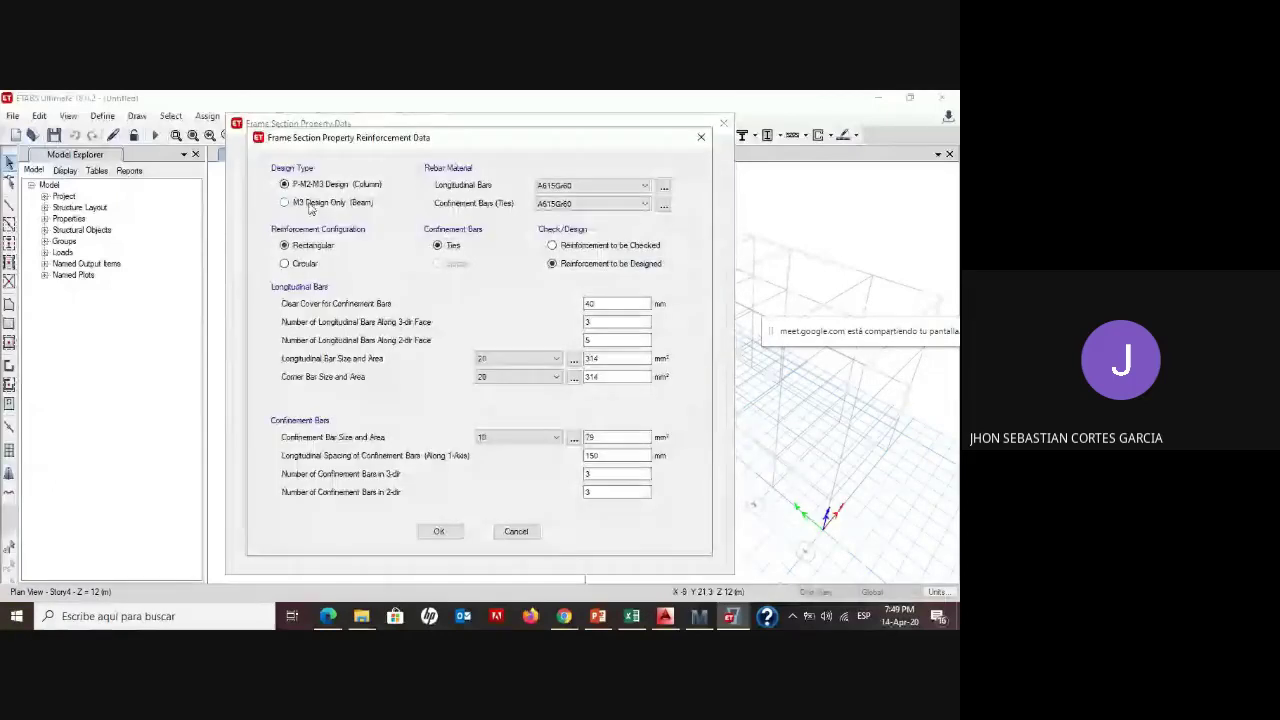
{"action": "left_click", "coordinate": [287, 203]}
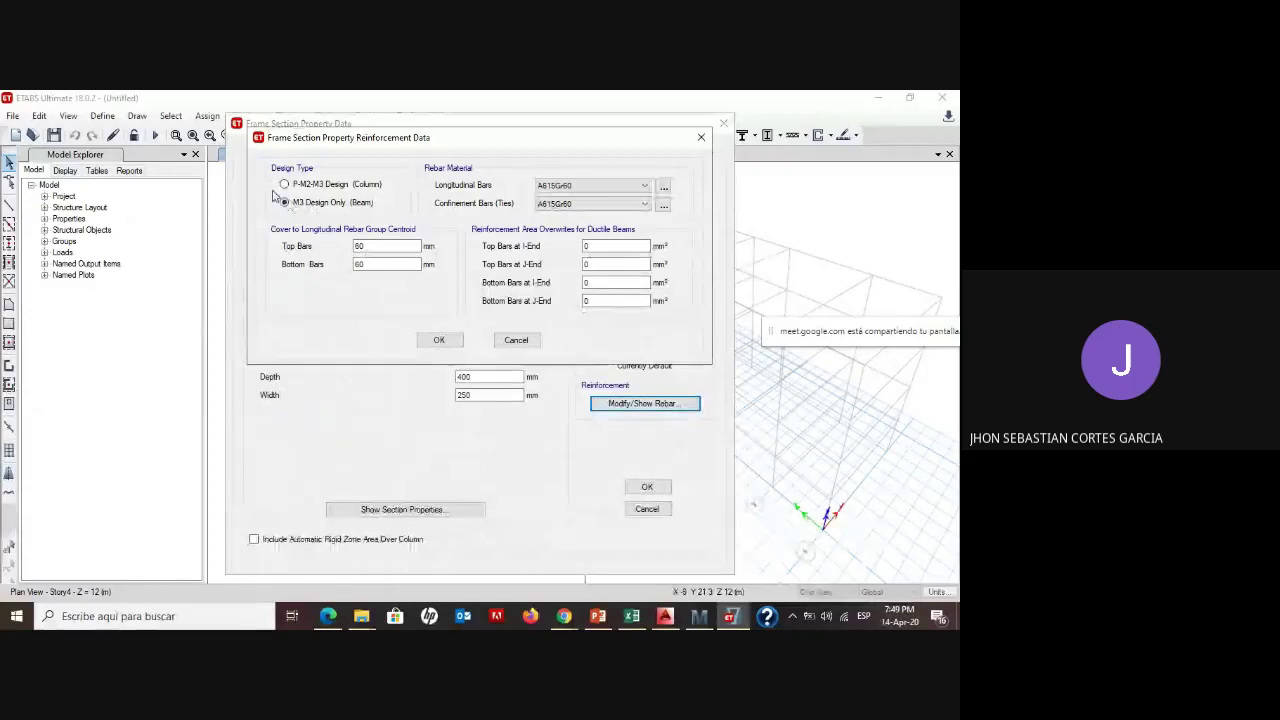
{"action": "double_click", "coordinate": [360, 246]}
{"action": "type", "text": "50"}
{"action": "key", "text": "Tab"}
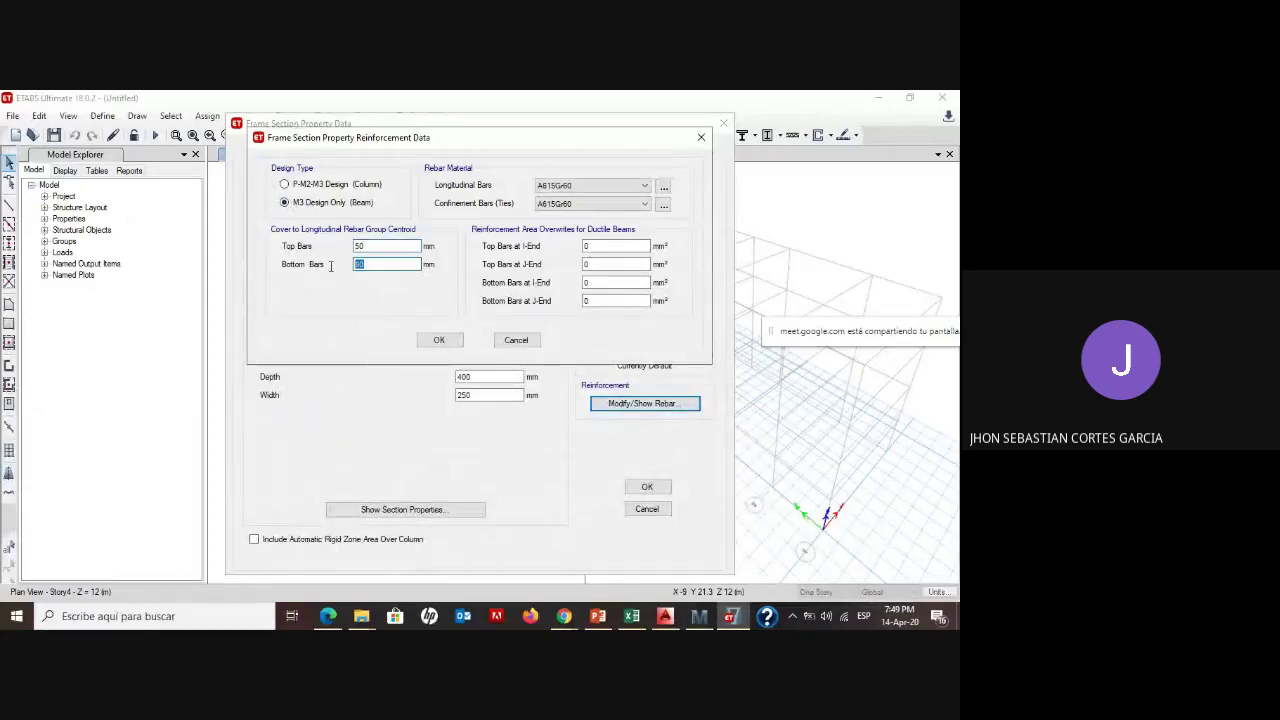
{"action": "type", "text": "50"}
{"action": "left_click", "coordinate": [439, 341]}
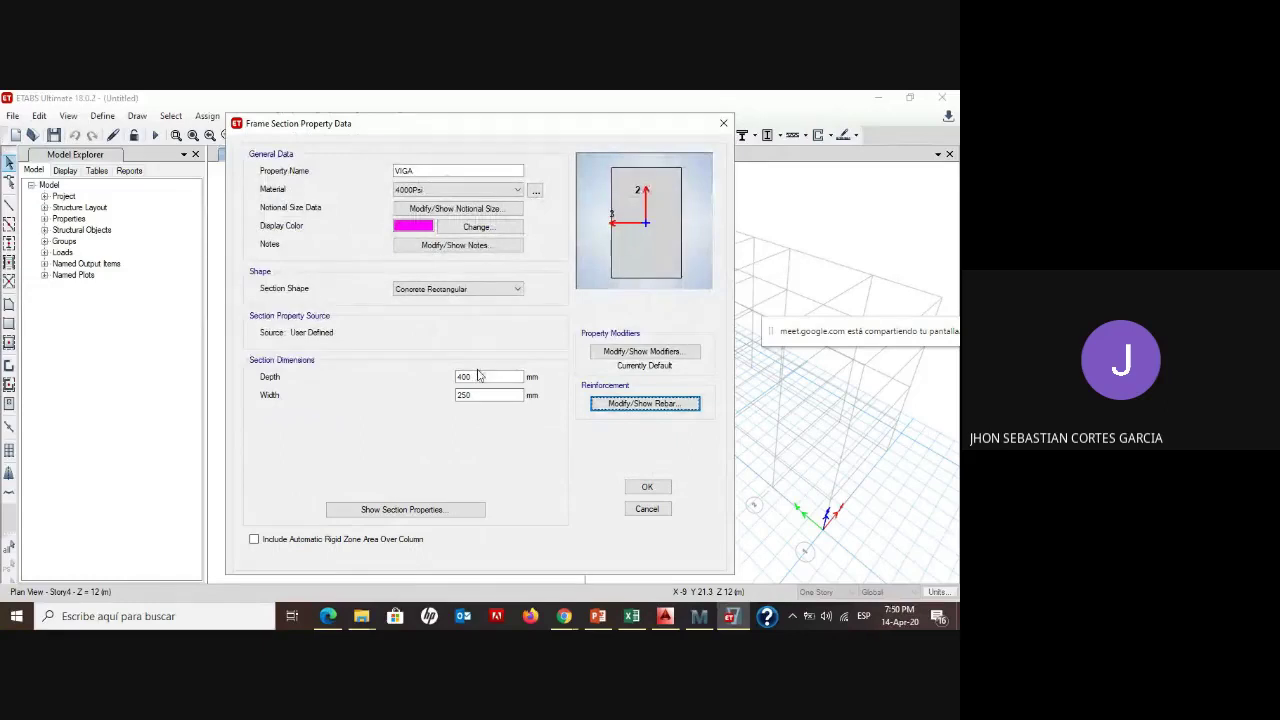
- Assign the Concrete 21 MPa material to the beam section, rename it "VIGA 25*40", and save the frame properties
{"action": "left_click", "coordinate": [434, 189]}
{"action": "left_click", "coordinate": [434, 240]}
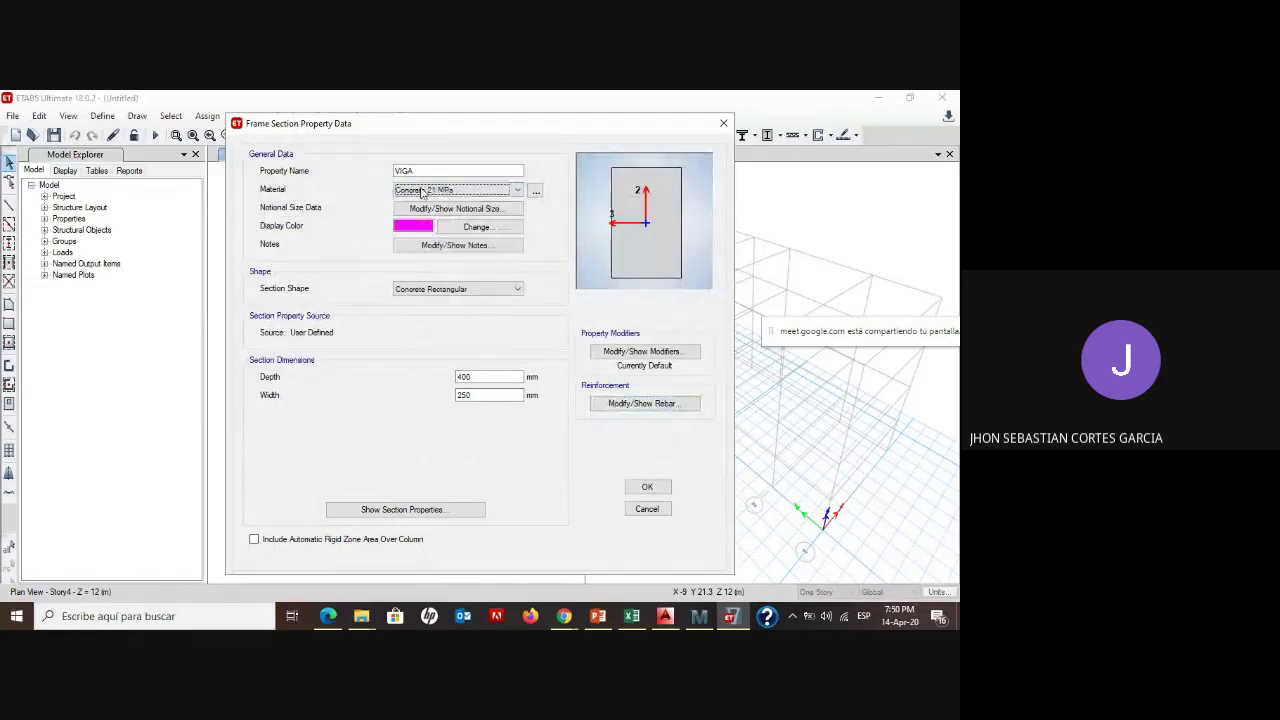
{"action": "left_click", "coordinate": [420, 170]}
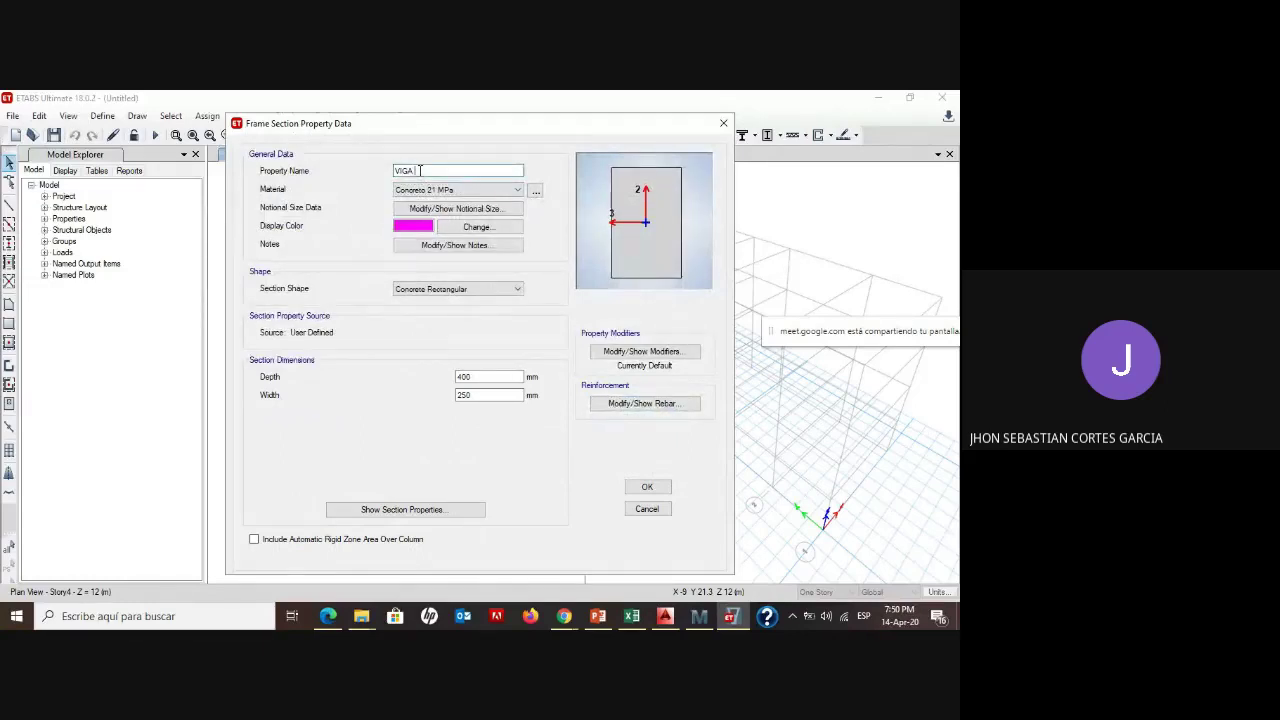
{"action": "type", "text": "VIGA 25*40"}
{"action": "left_click", "coordinate": [658, 488]}
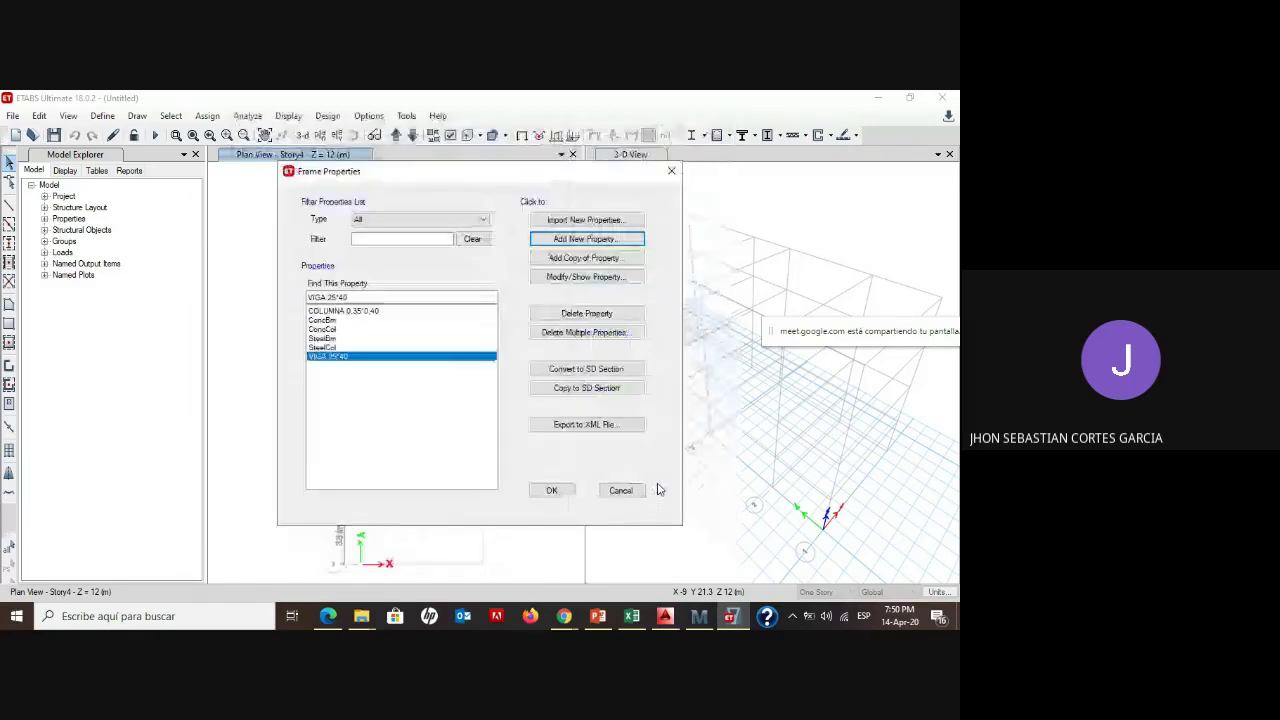
{"action": "left_click", "coordinate": [558, 492]}
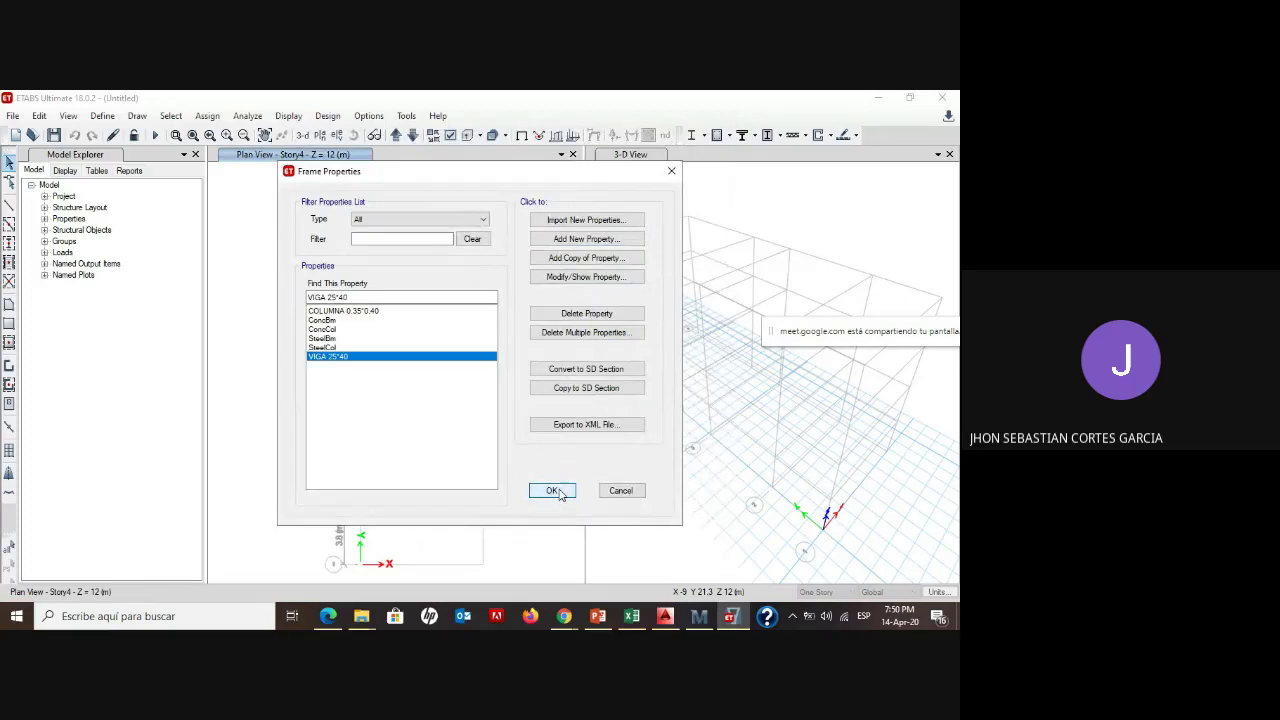
{"action": "left_click", "coordinate": [545, 491]}
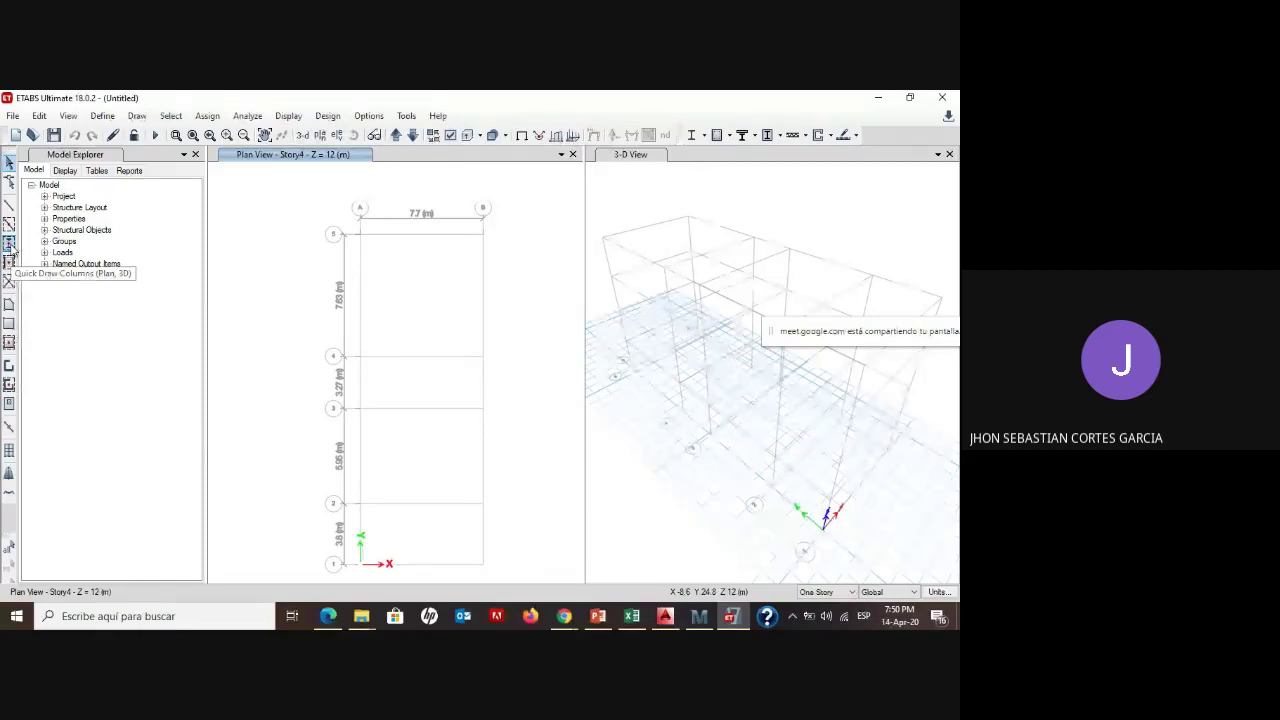
- Quick-draw columns with the COLUMNA 0.35*0.40 section at grid points A-5 and B-5 on the top story only
{"action": "left_click", "coordinate": [12, 249]}
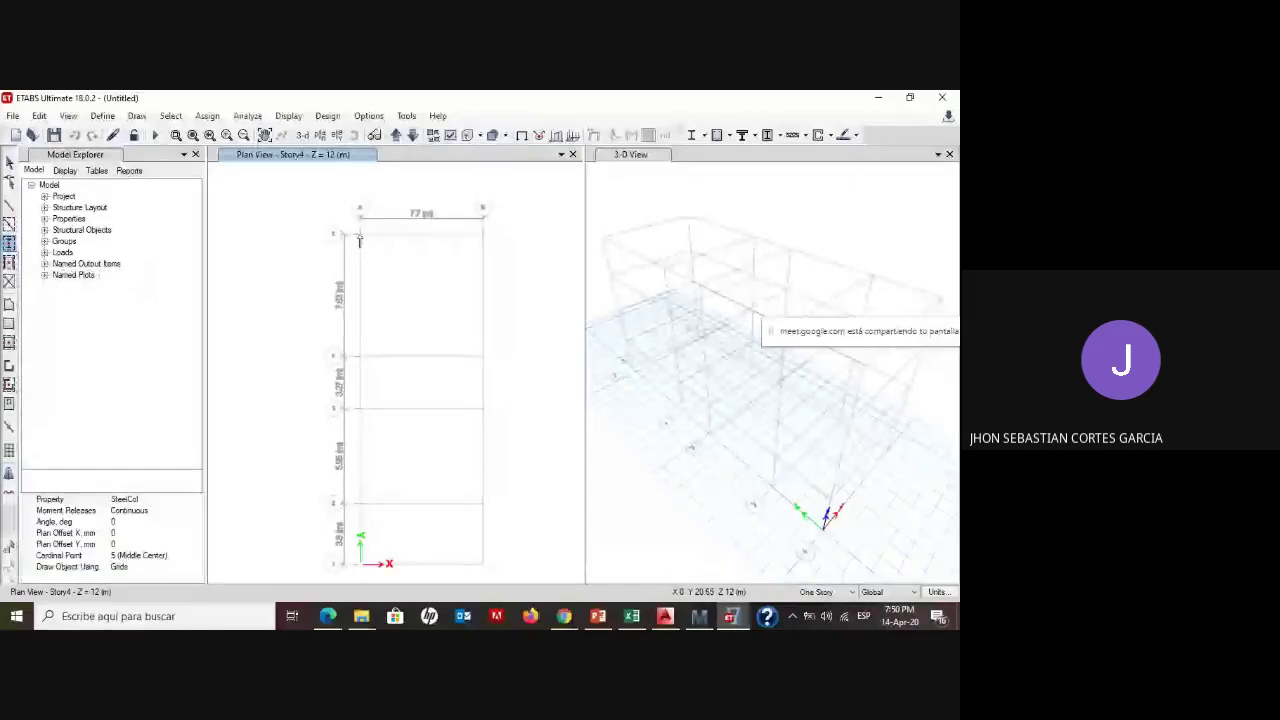
{"action": "left_click", "coordinate": [179, 500]}
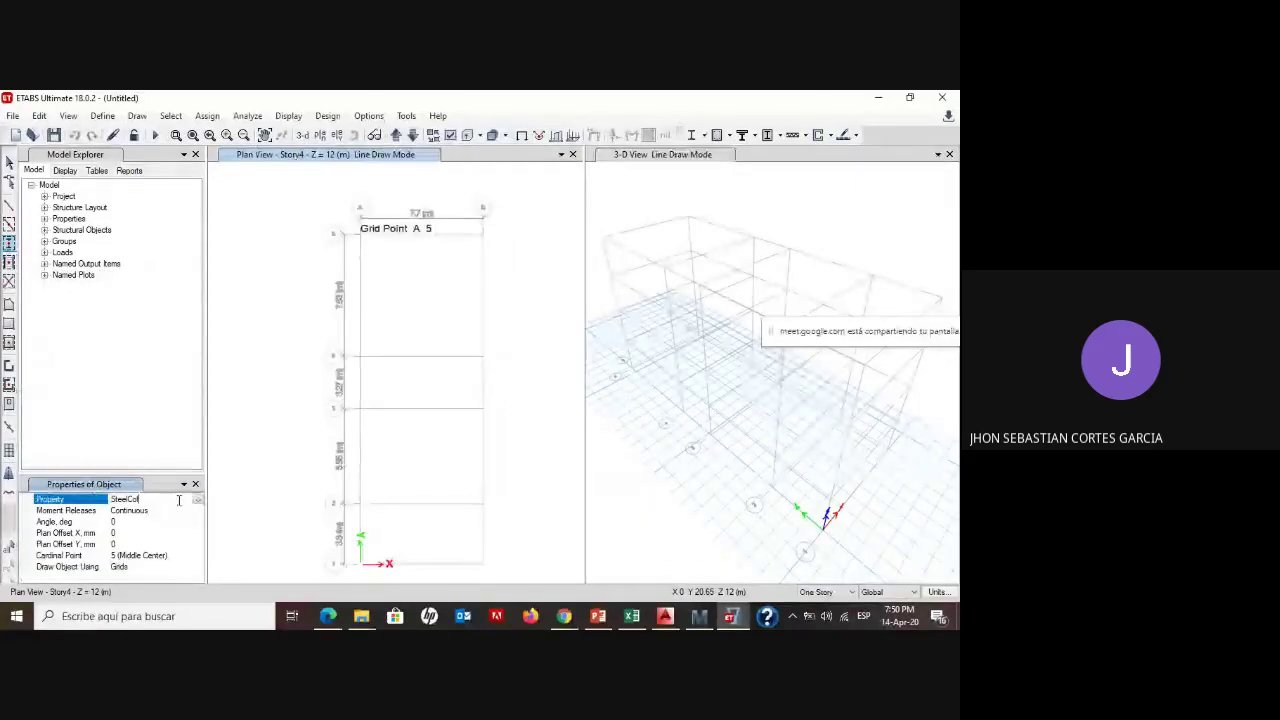
{"action": "left_click", "coordinate": [197, 499]}
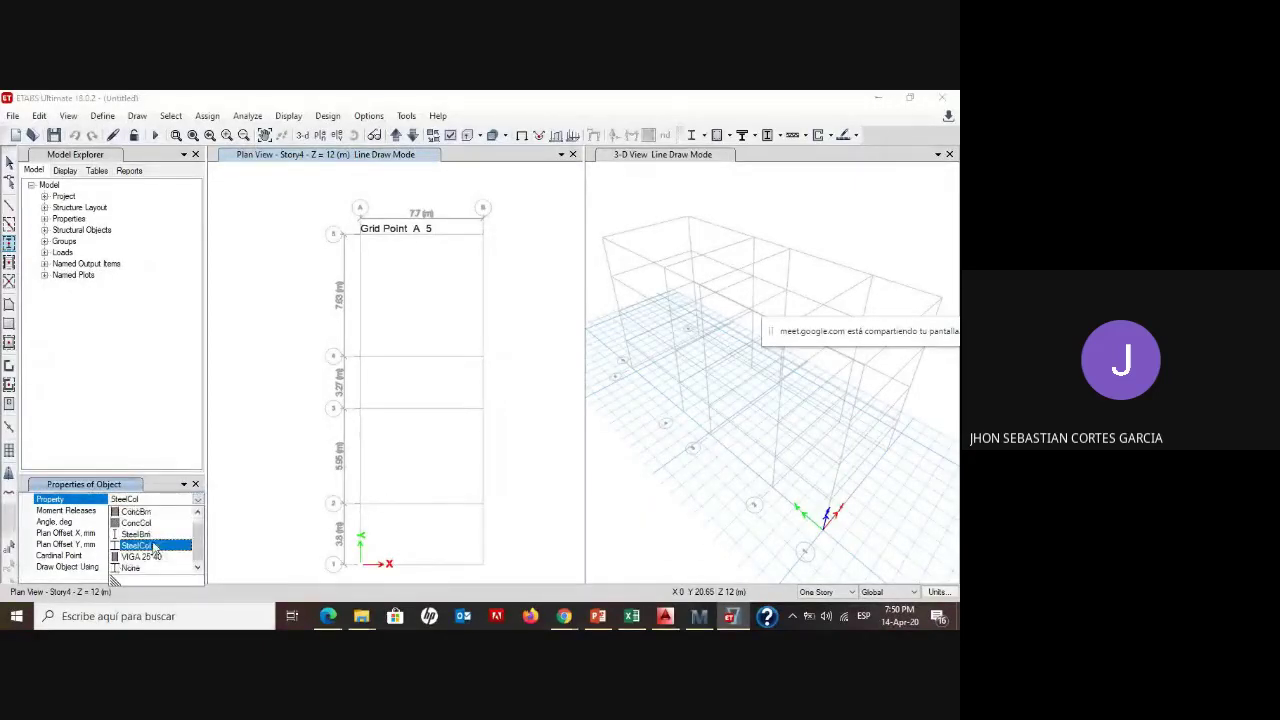
{"action": "scroll", "coordinate": [158, 550], "scroll_direction": "up", "scroll_amount": 1}
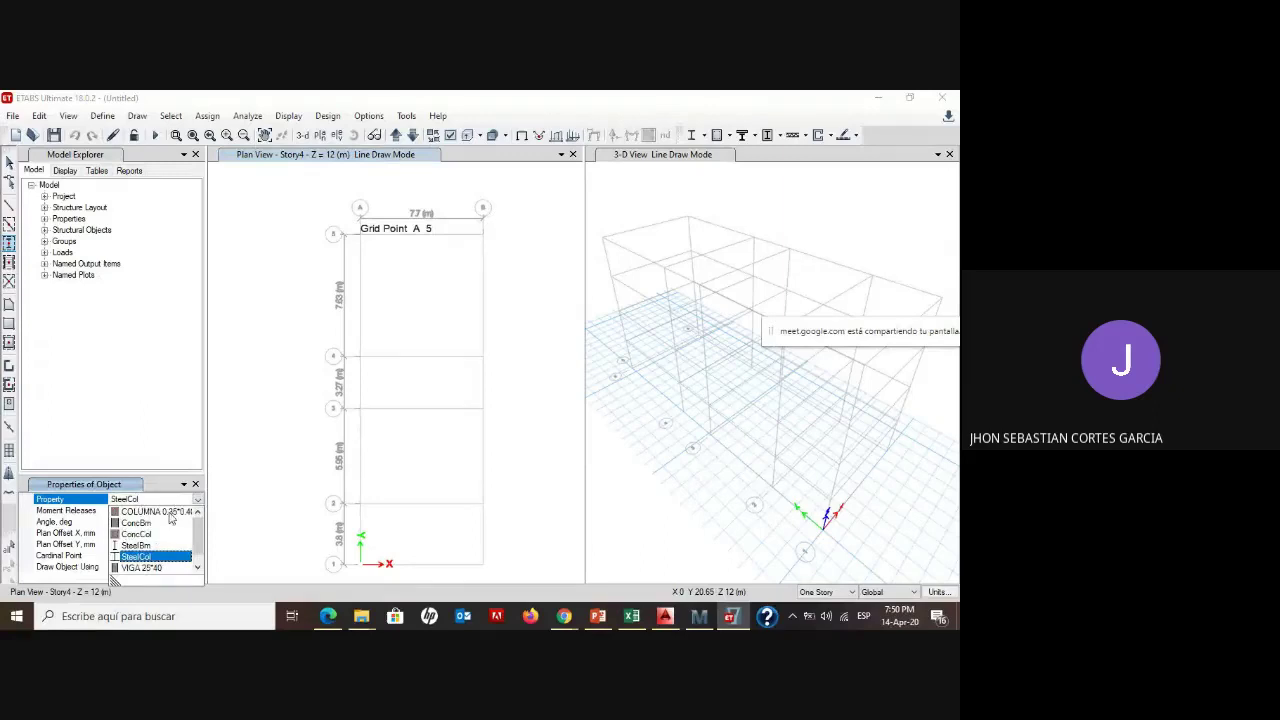
{"action": "left_click", "coordinate": [173, 512]}
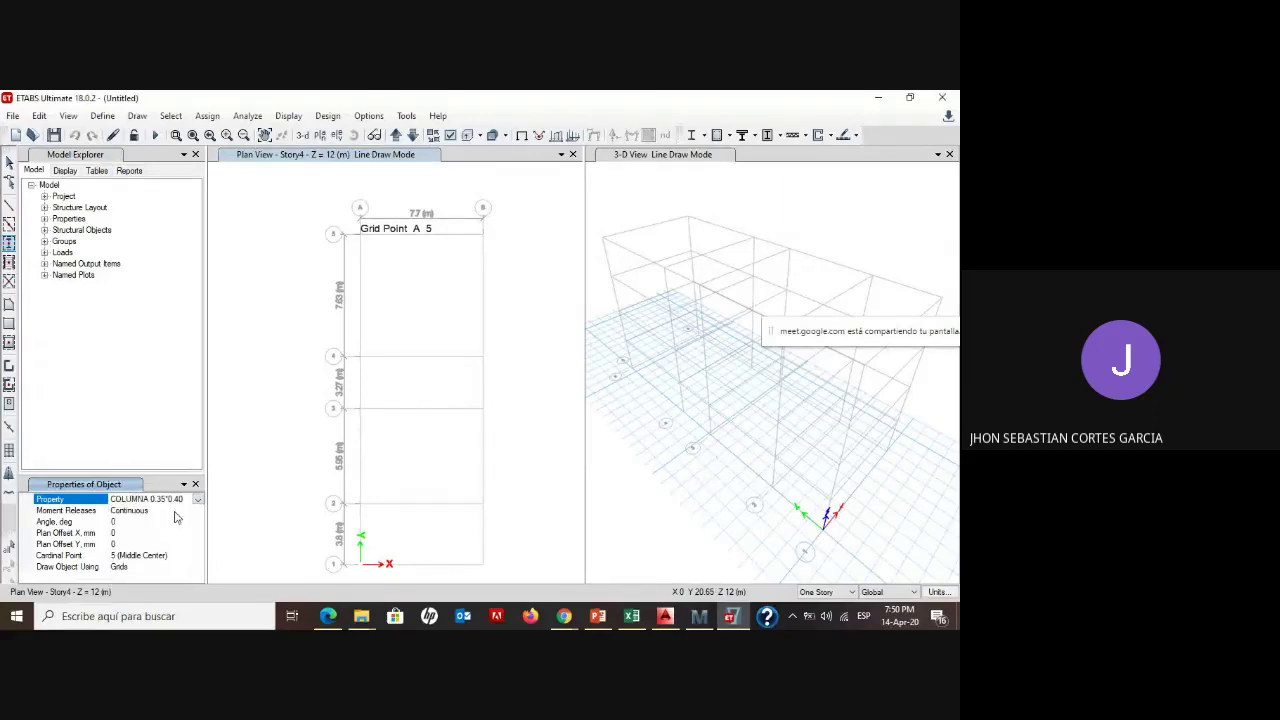
{"action": "left_click", "coordinate": [360, 235]}
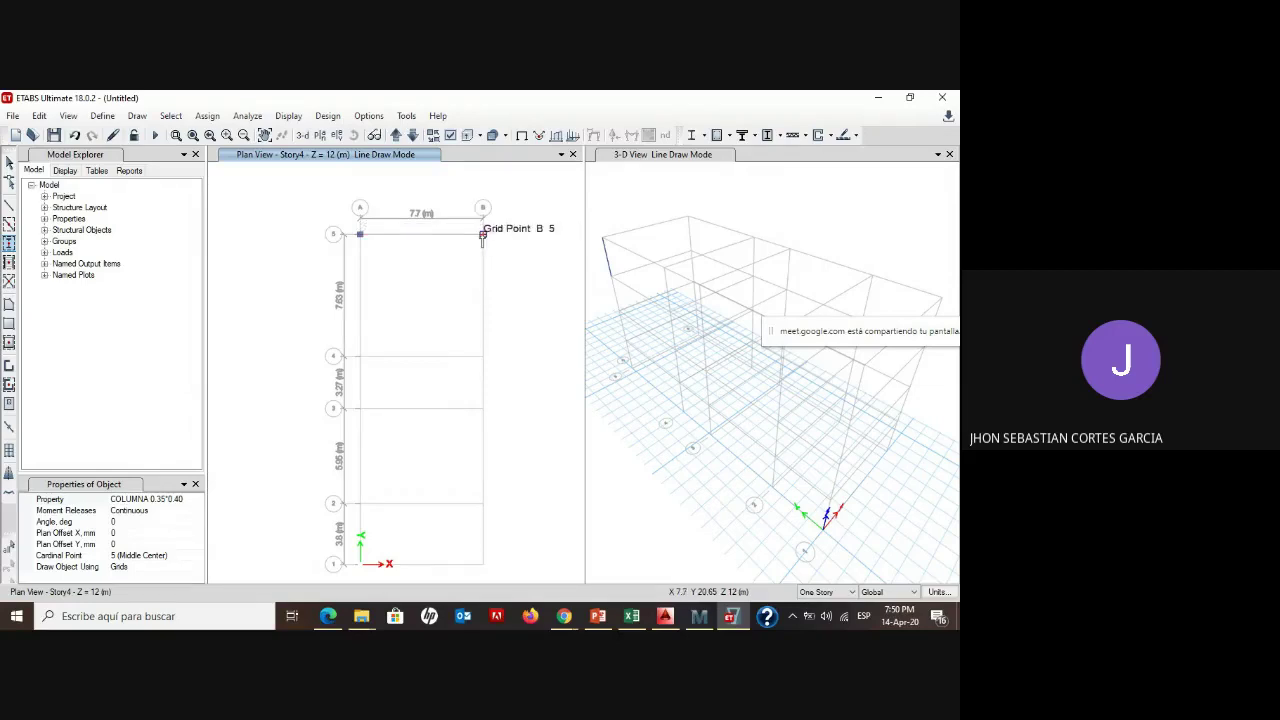
{"action": "left_click", "coordinate": [483, 236]}
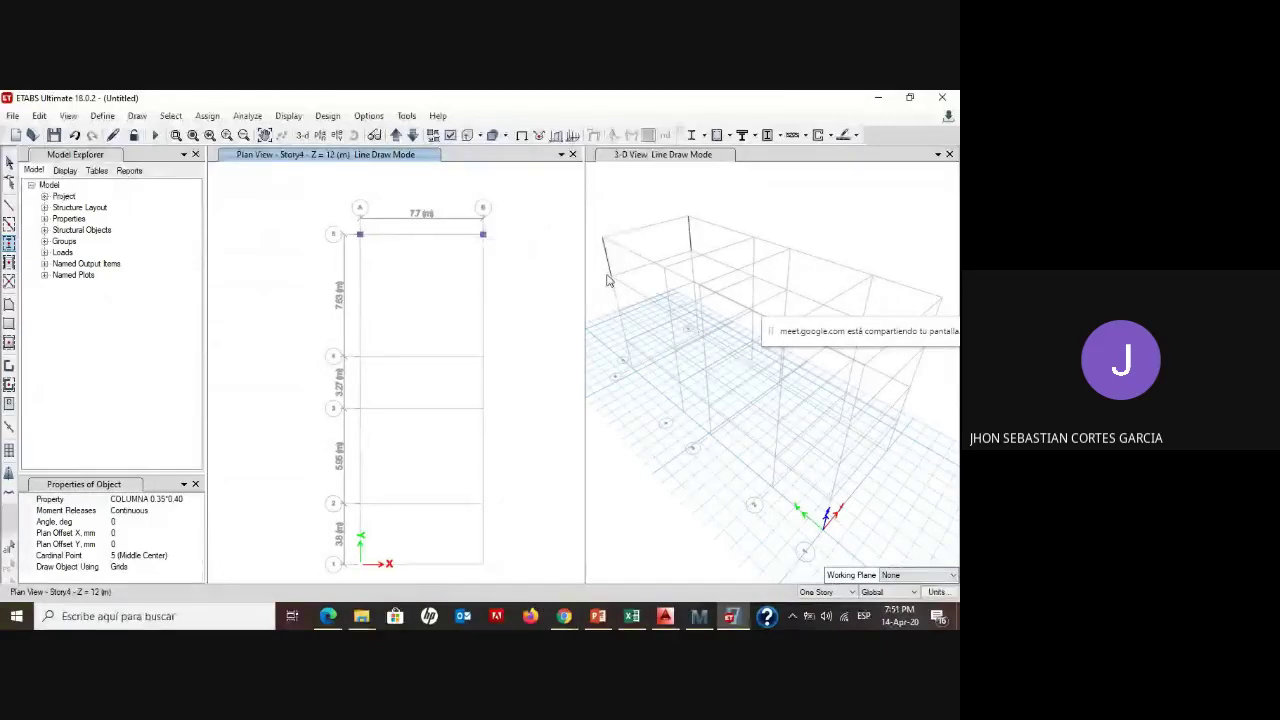
- Switch drawing to Similar Stories and place COLUMNA 0.35*0.40 columns at grids A and B on grid lines 4, 3, 2 and 1
{"action": "left_click", "coordinate": [815, 595]}
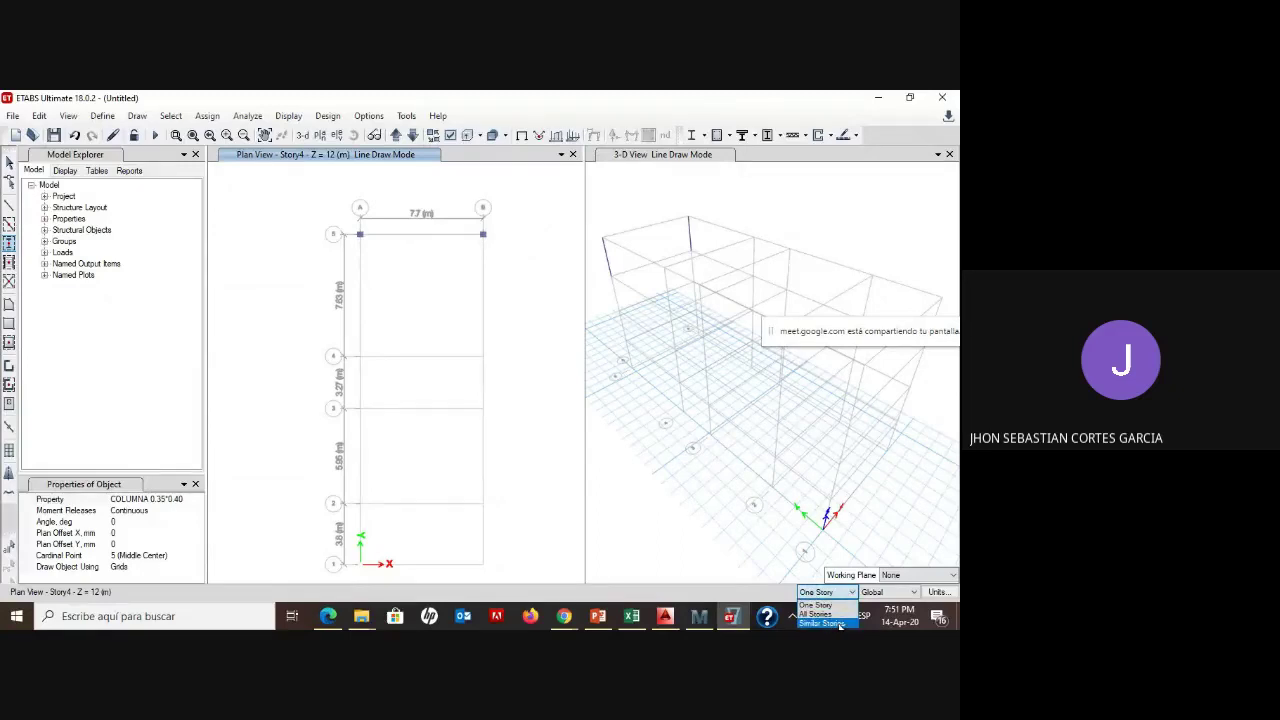
{"action": "left_click", "coordinate": [839, 624]}
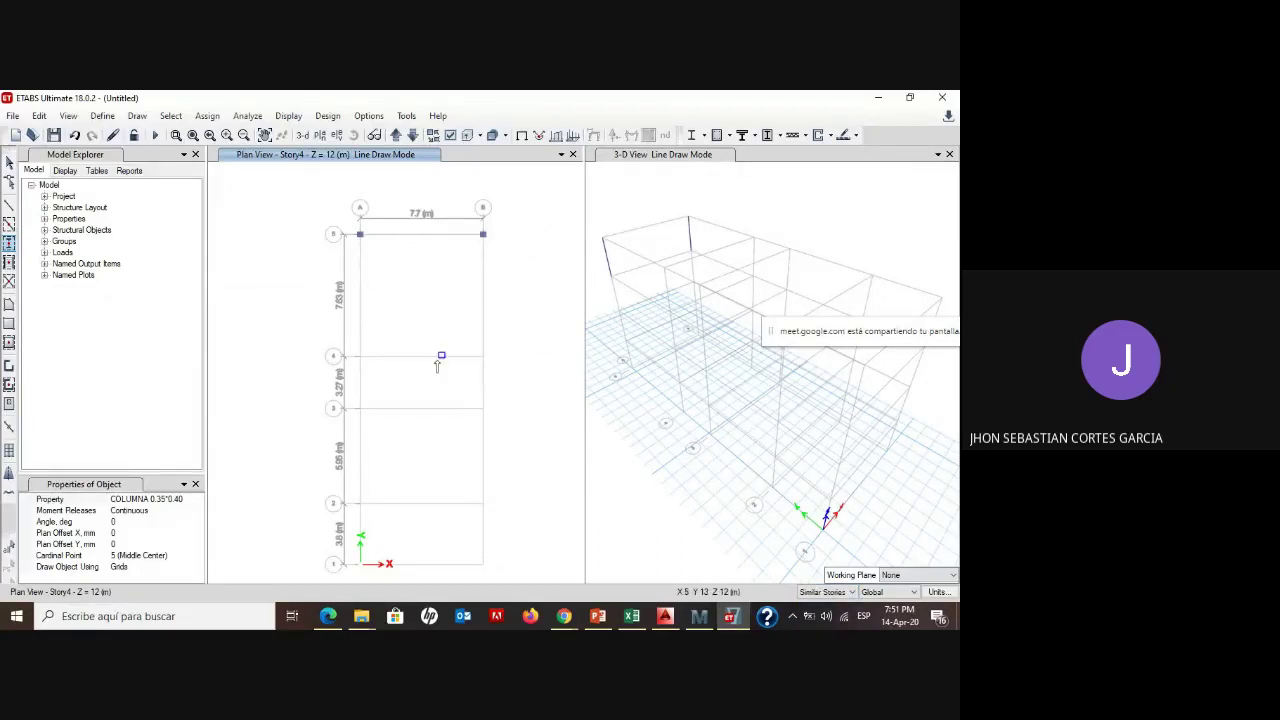
{"action": "left_click", "coordinate": [359, 357]}
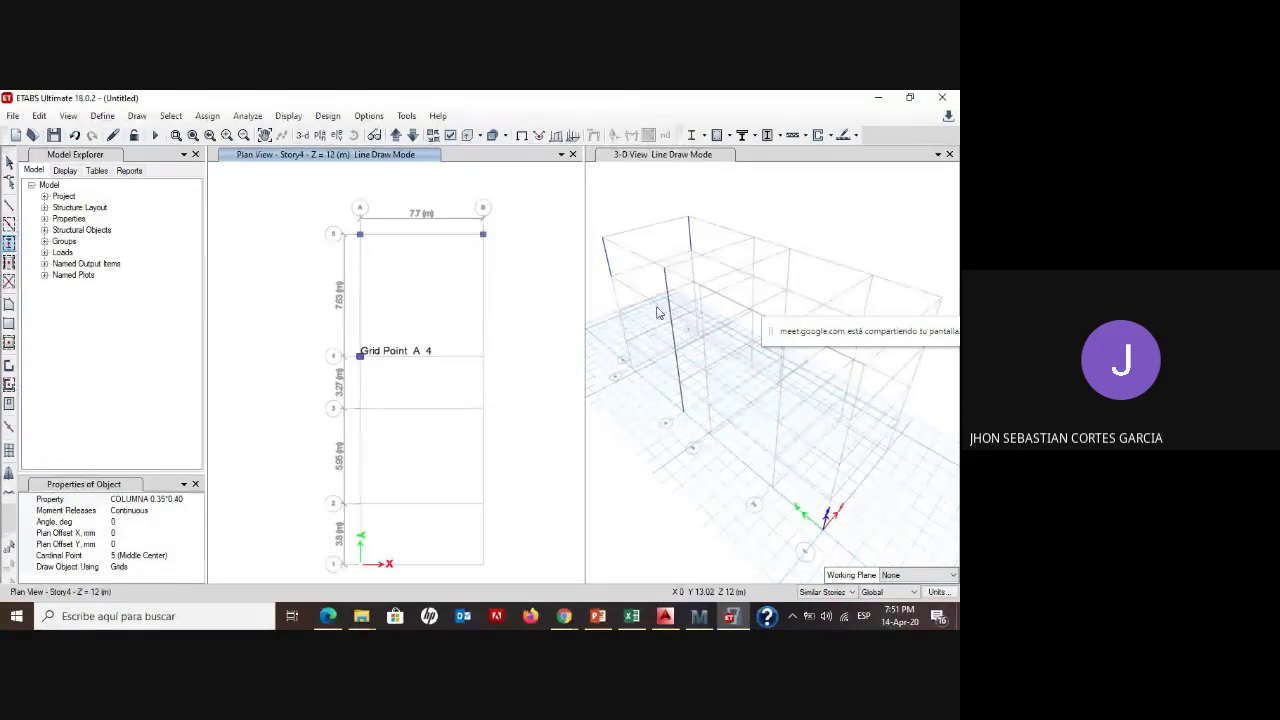
{"action": "left_click", "coordinate": [482, 357]}
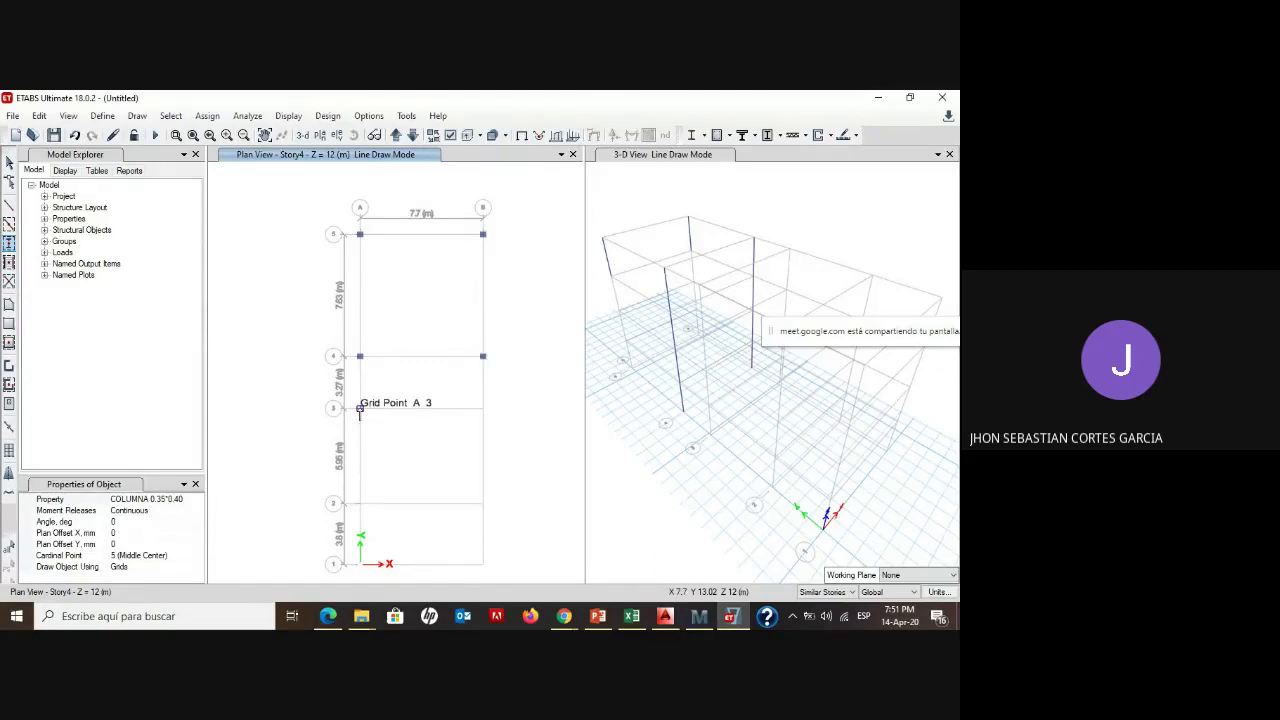
{"action": "left_click", "coordinate": [360, 410]}
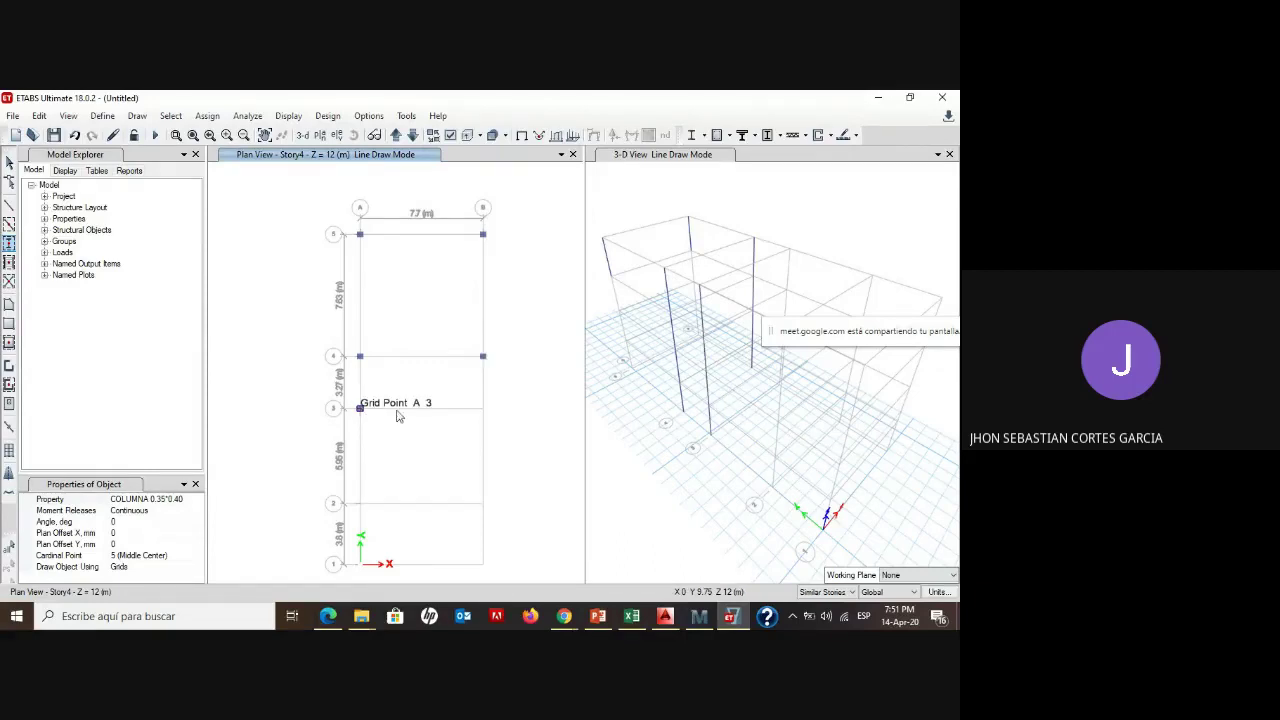
{"action": "left_click", "coordinate": [483, 409]}
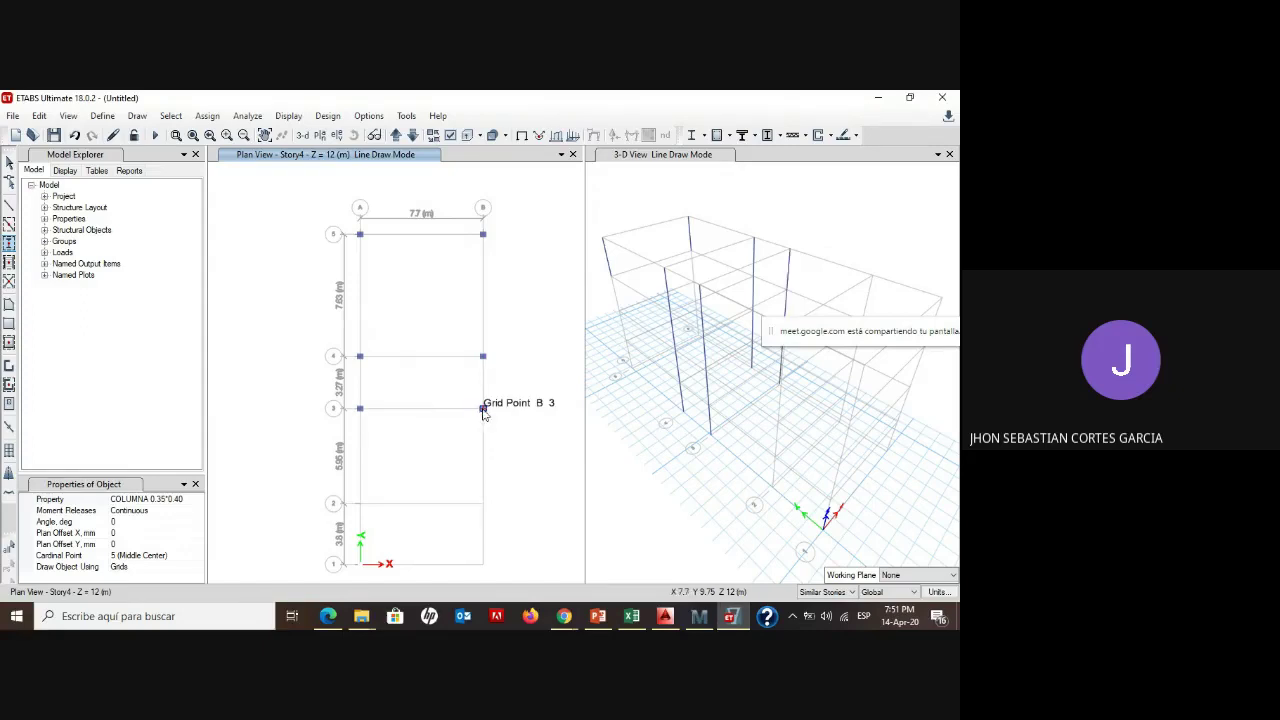
{"action": "left_click", "coordinate": [361, 510]}
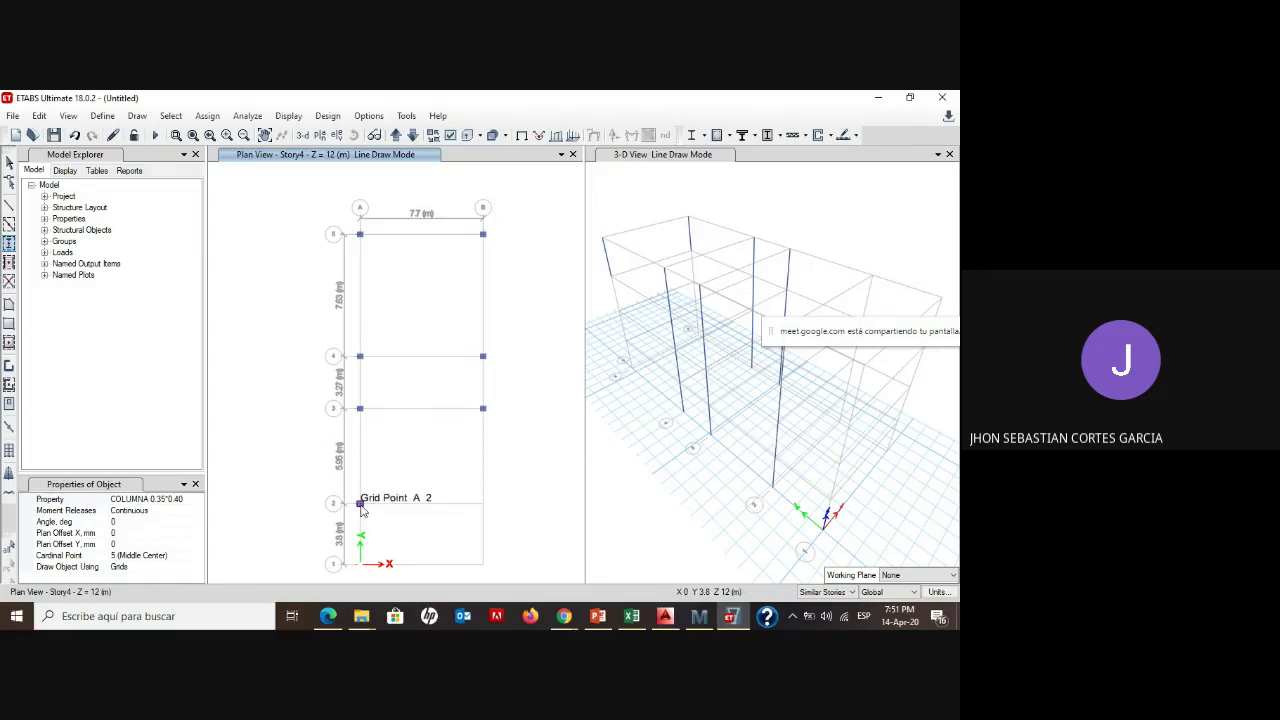
{"action": "left_click", "coordinate": [484, 505]}
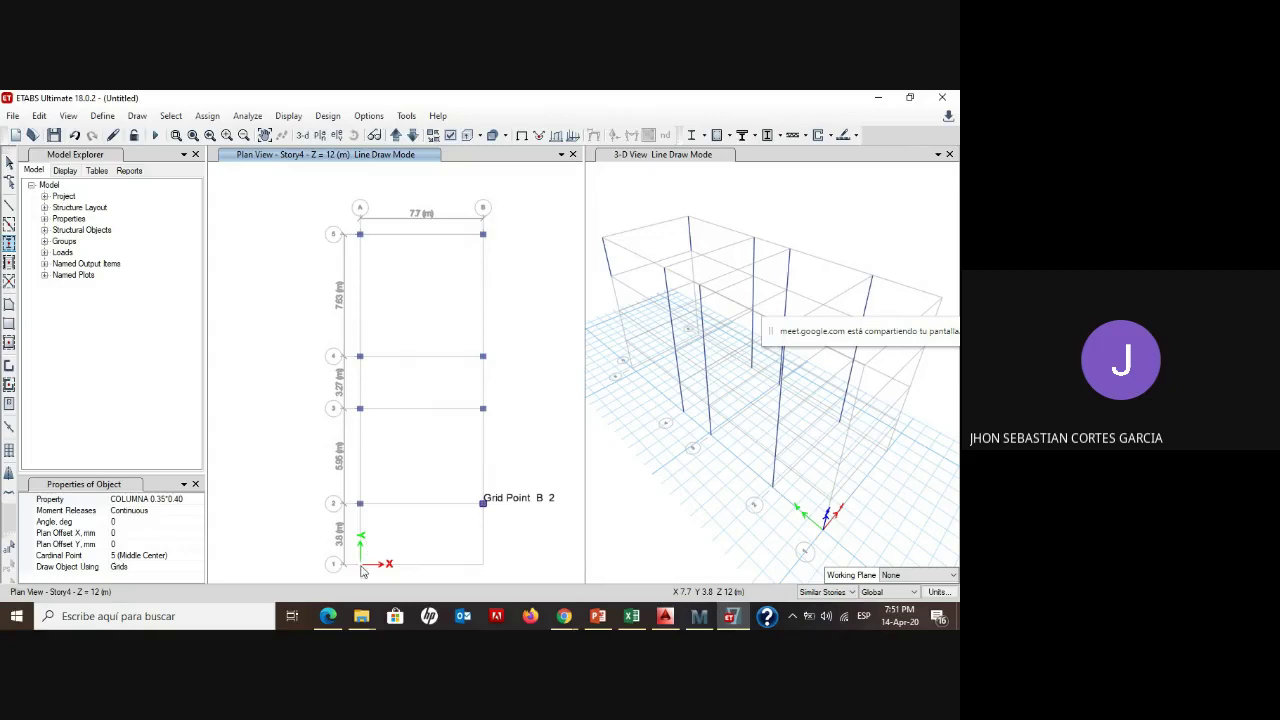
{"action": "left_click", "coordinate": [361, 565]}
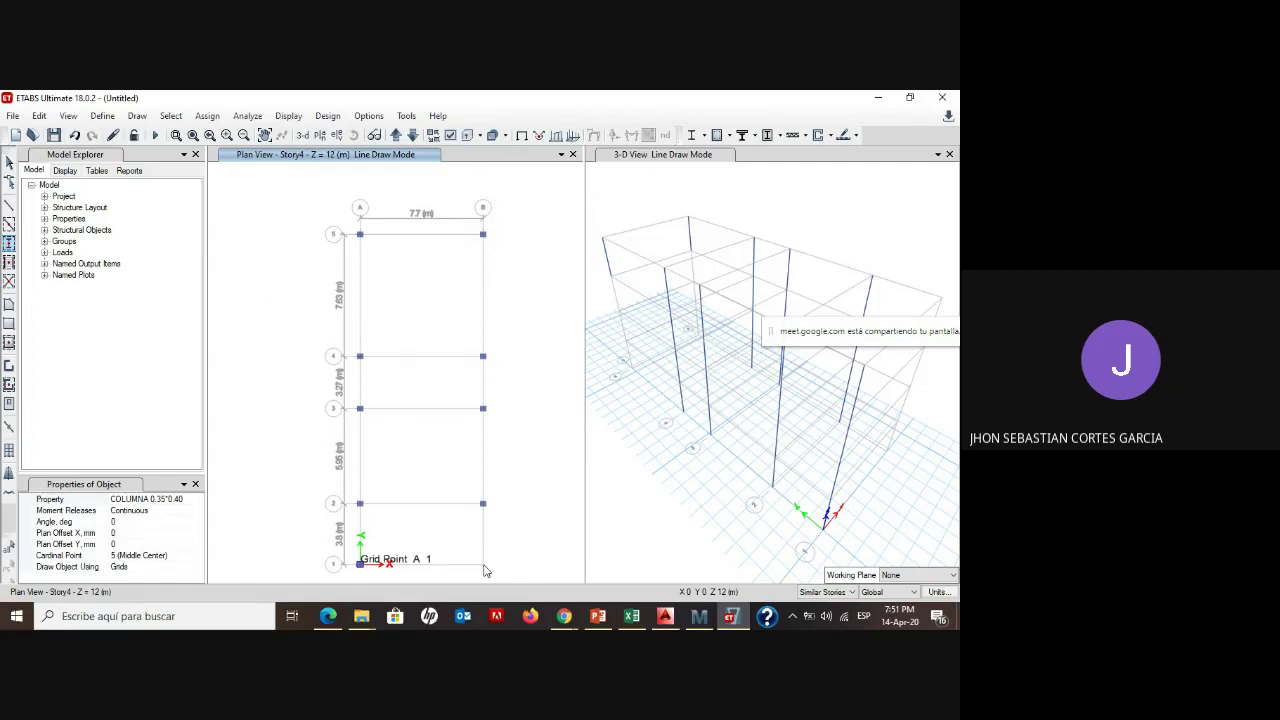
{"action": "left_click", "coordinate": [483, 565]}
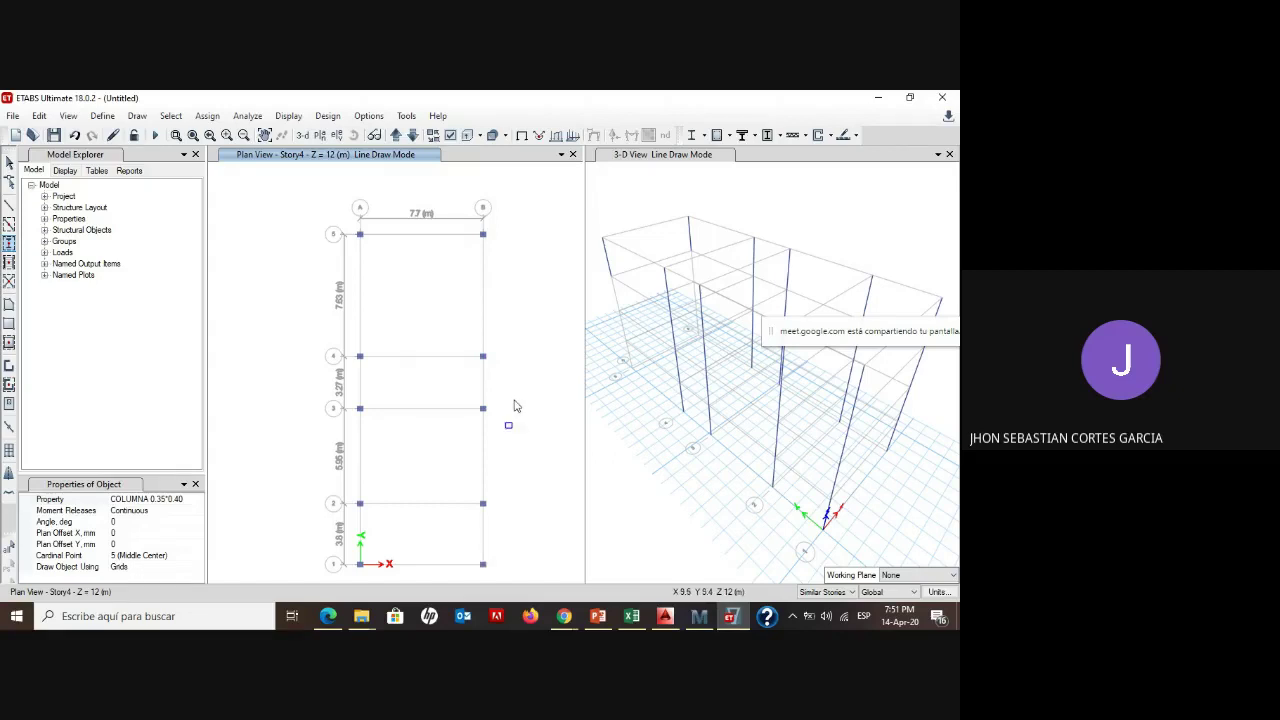
{"action": "key", "text": "Escape"}
- Delete the two single-story columns at grid points A-5 and B-5
{"action": "left_click", "coordinate": [611, 263]}
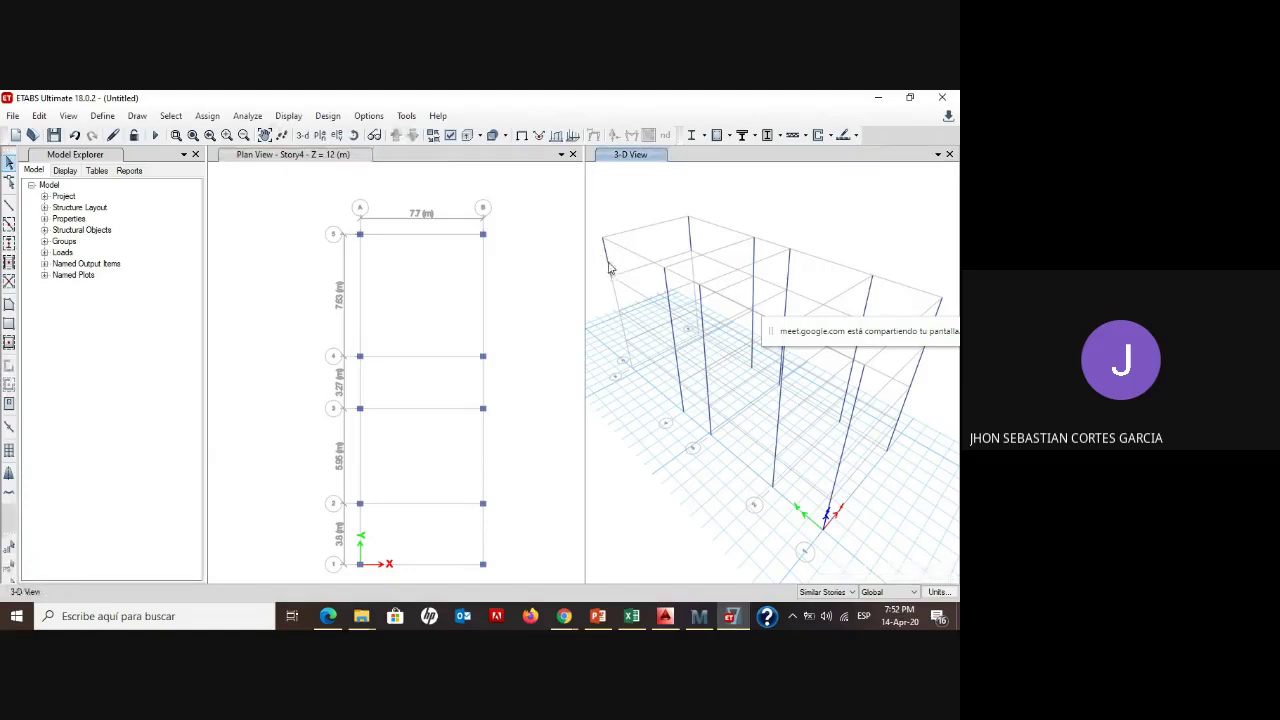
{"action": "left_click", "coordinate": [691, 243]}
{"action": "left_click", "coordinate": [668, 241]}
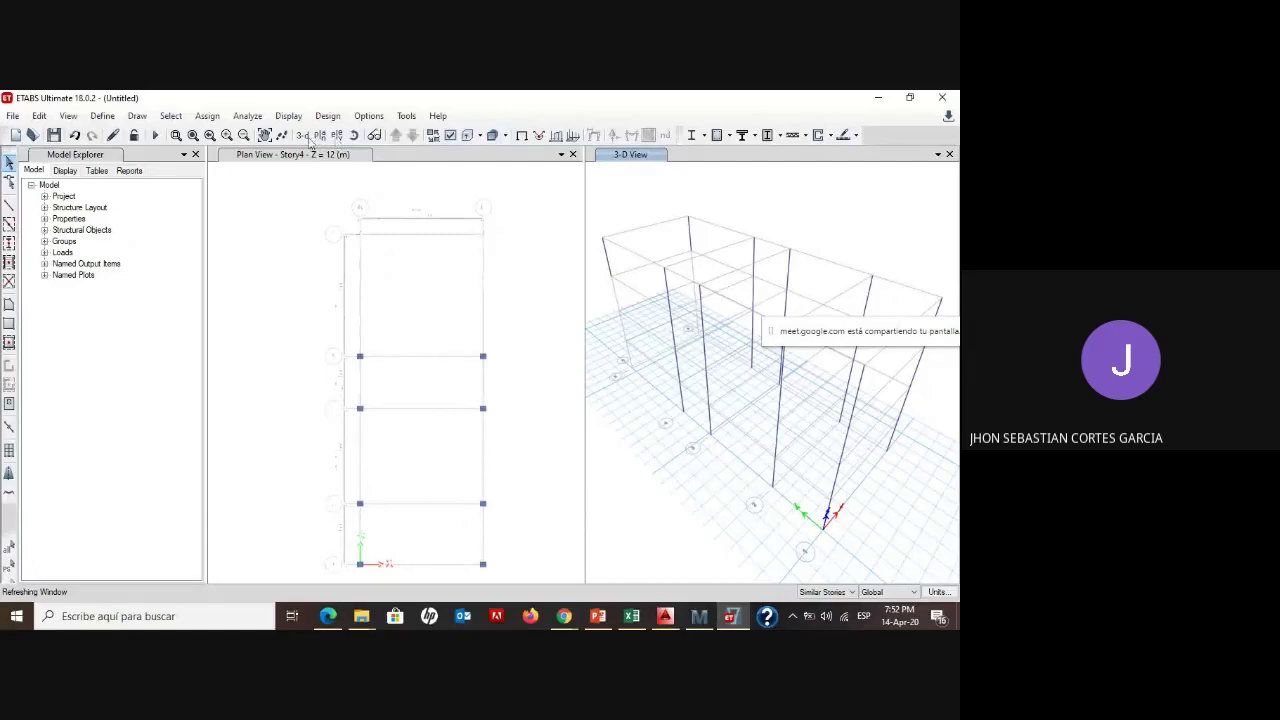
- Inspect the column layout in the elevation views of grid lines 2 through 5
{"action": "left_click", "coordinate": [330, 150]}
{"action": "left_click", "coordinate": [324, 139]}
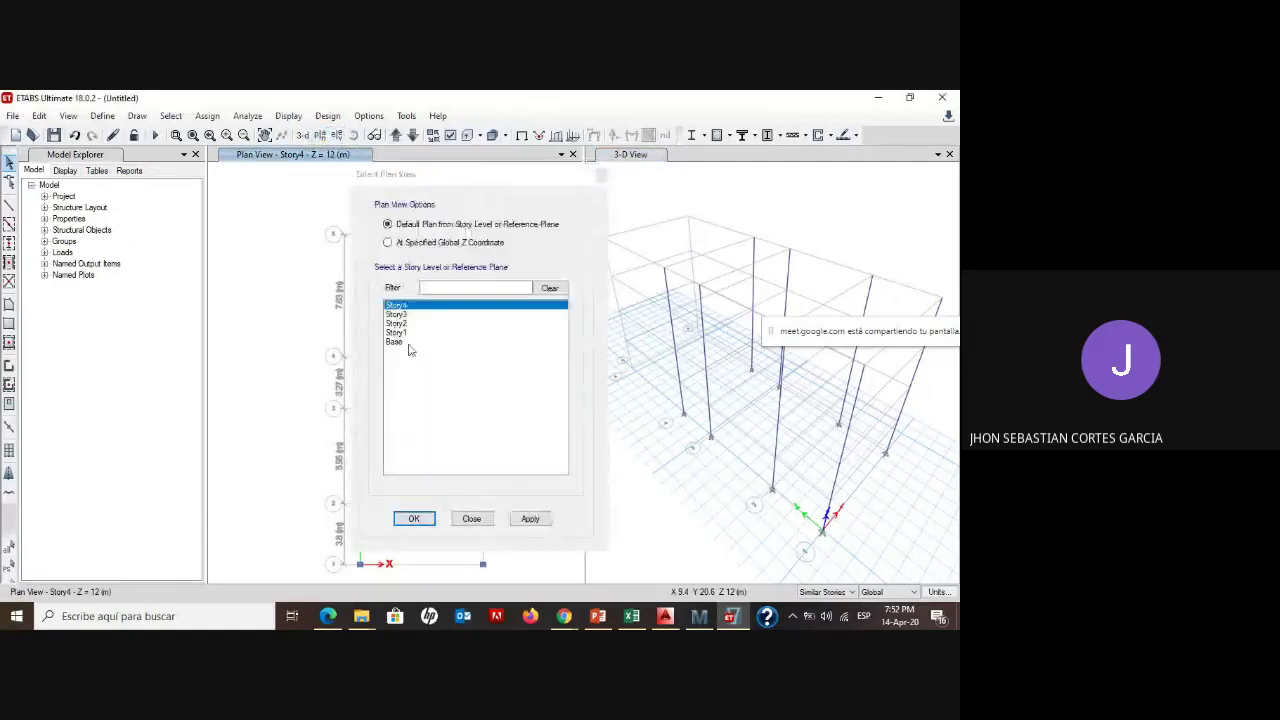
{"action": "left_click", "coordinate": [599, 176]}
{"action": "left_click", "coordinate": [336, 135]}
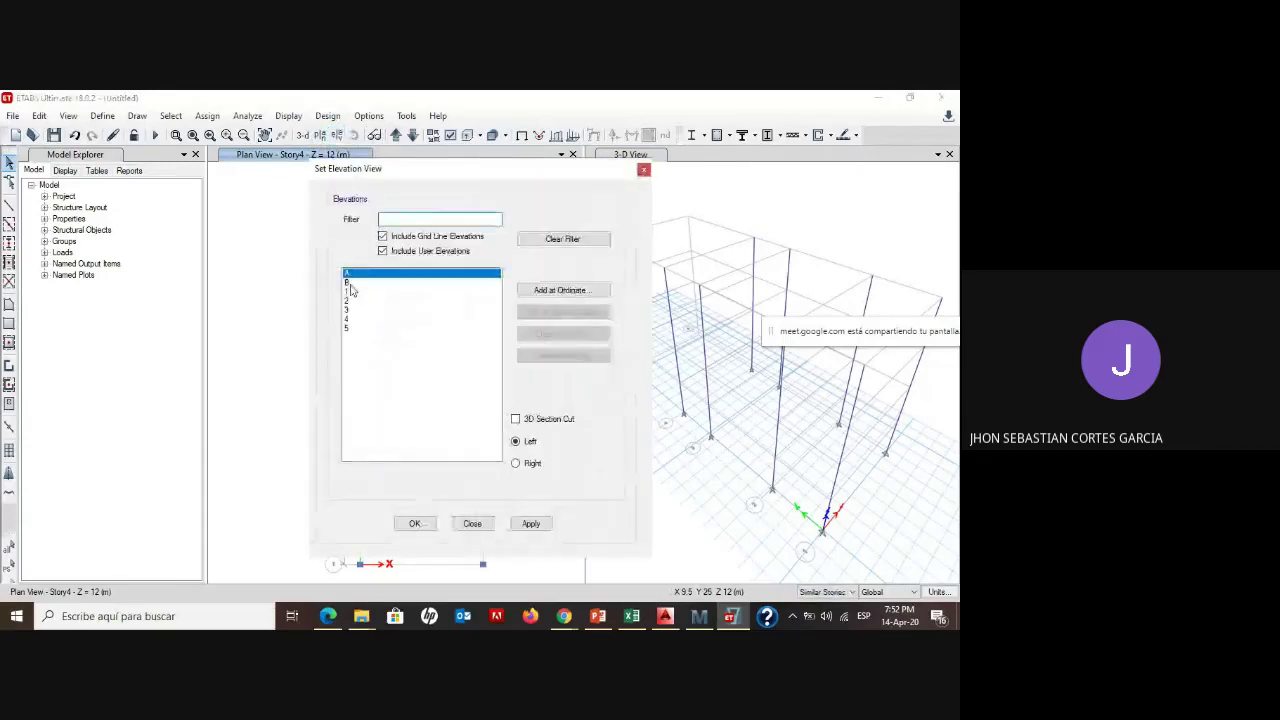
{"action": "left_click", "coordinate": [352, 300]}
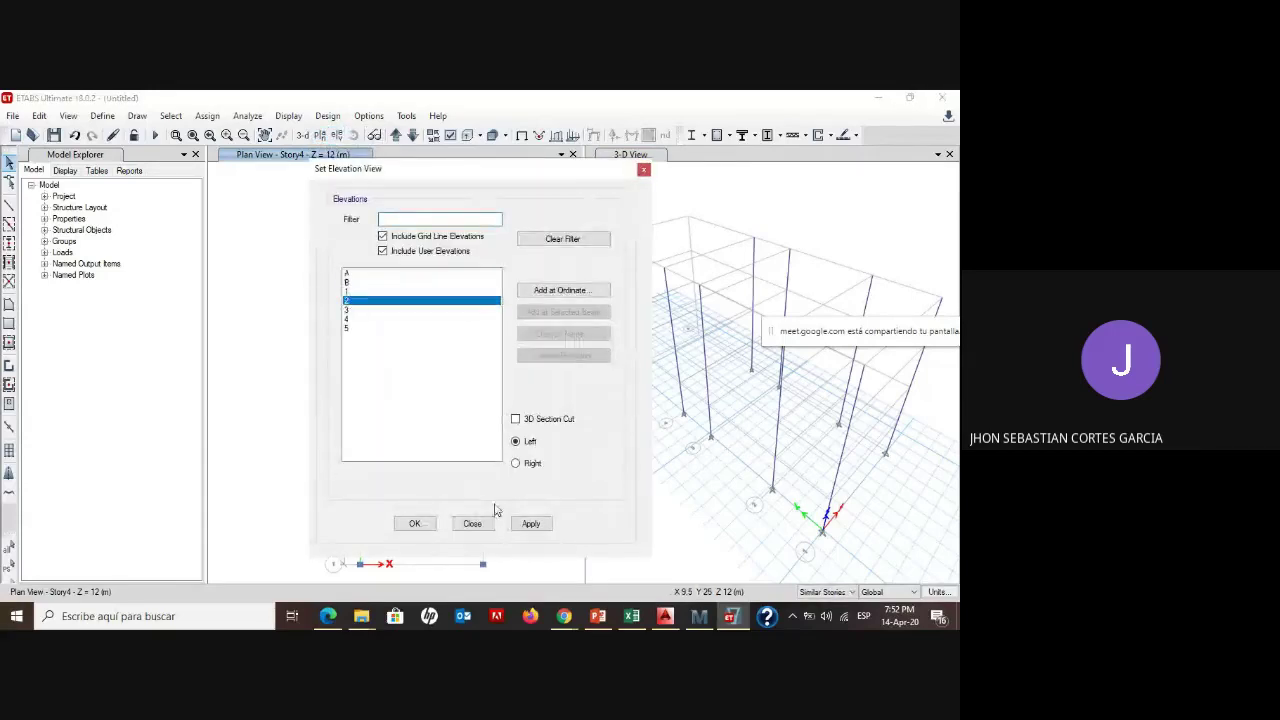
{"action": "left_click", "coordinate": [414, 524]}
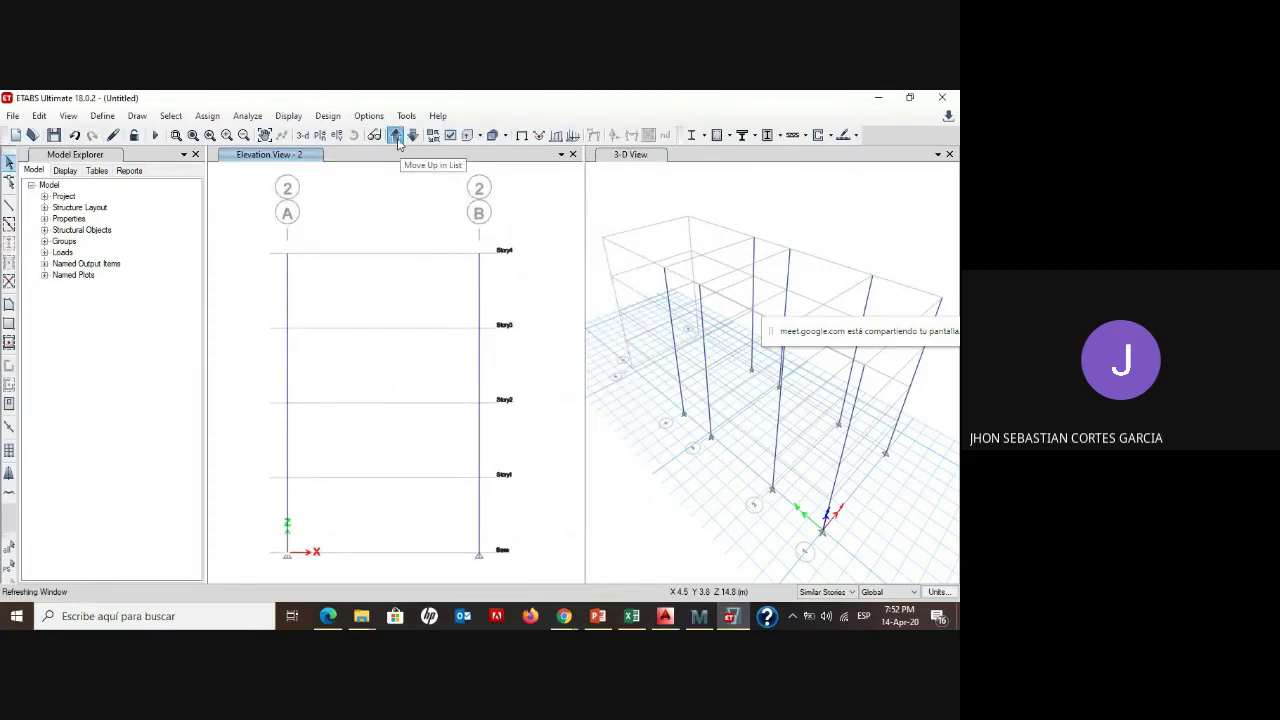
{"action": "left_click", "coordinate": [396, 137]}
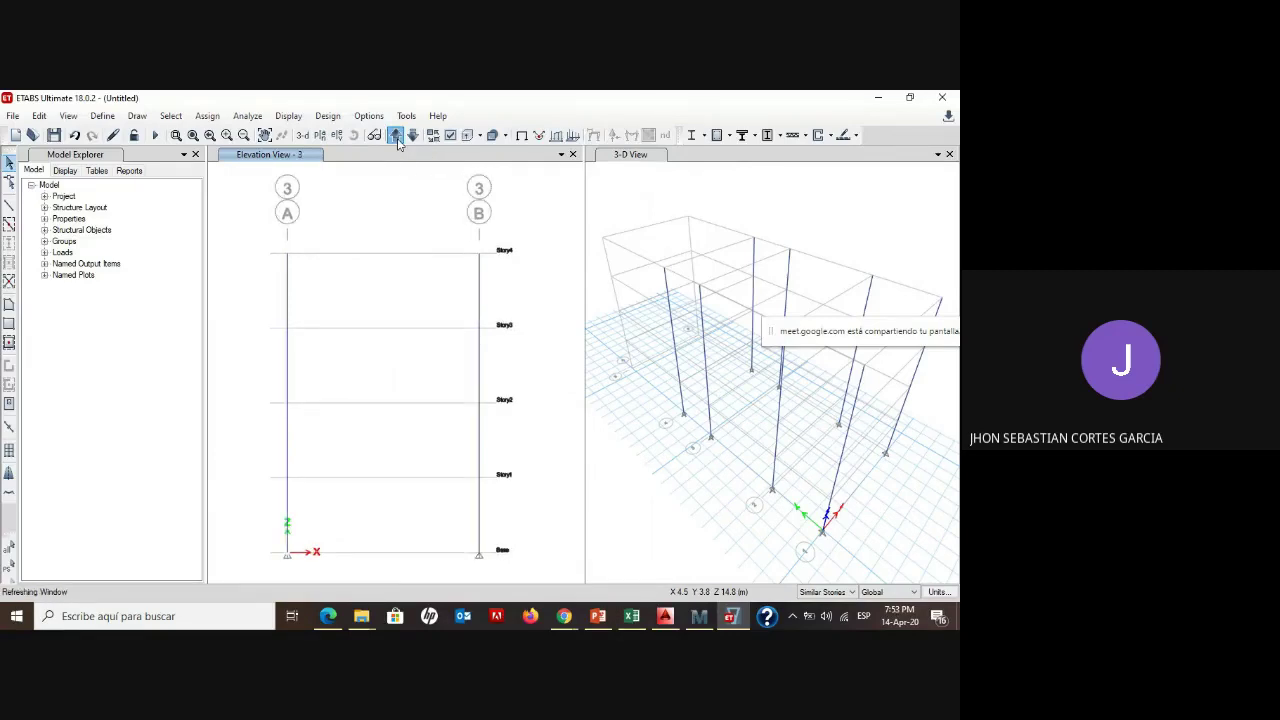
{"action": "left_click", "coordinate": [396, 137]}
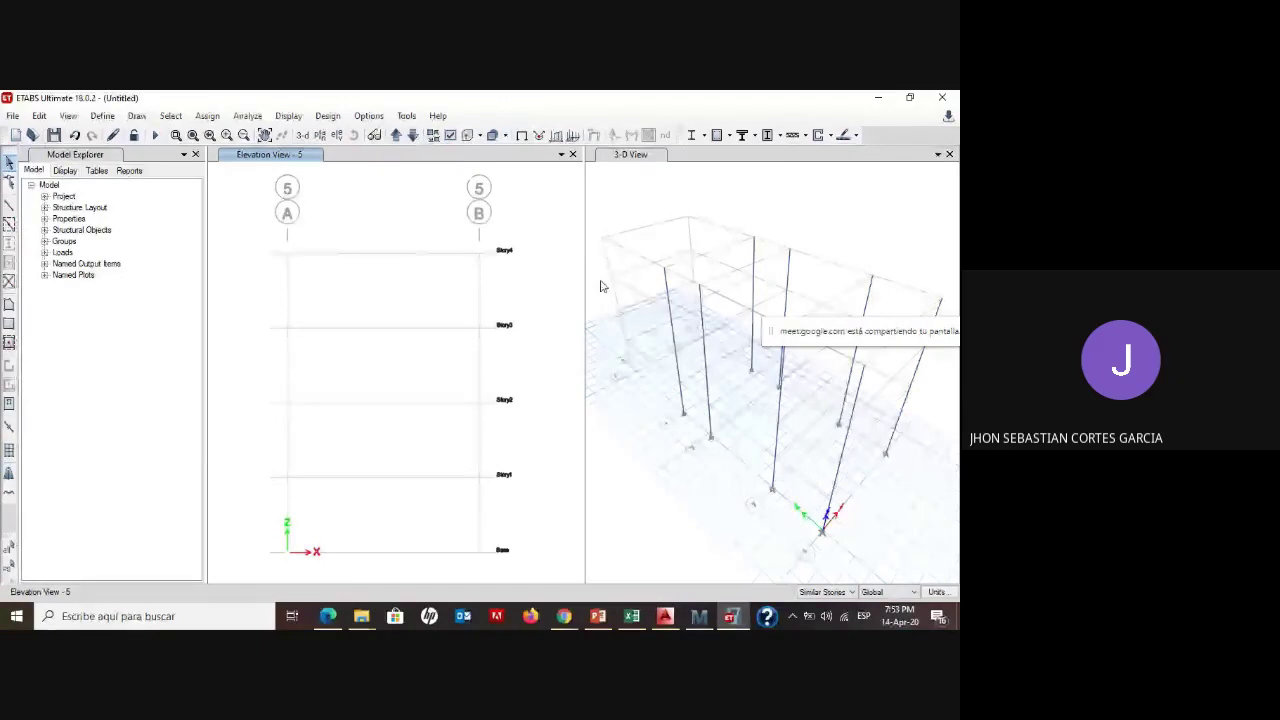
- Quick-draw COLUMNA 0.35*0.40 columns at grid points A-5 and B-5 in the Story4 plan view with Similar Stories active
{"action": "left_click", "coordinate": [319, 135]}
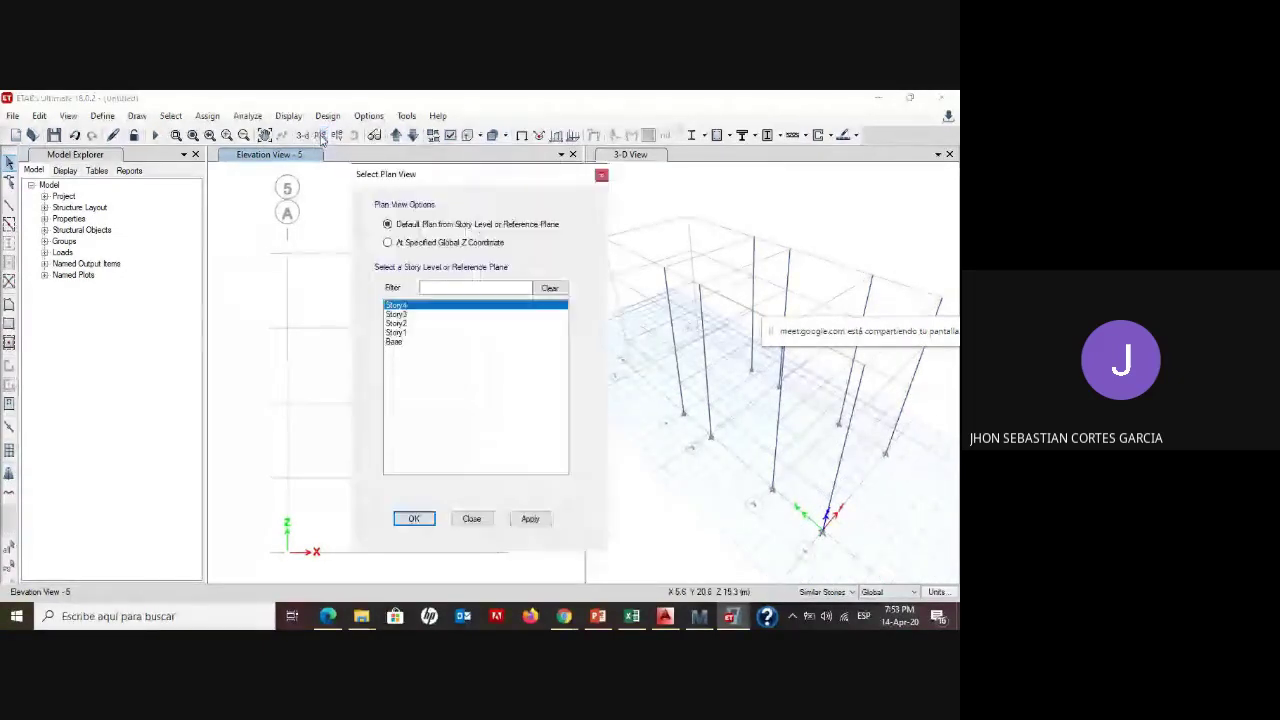
{"action": "left_click", "coordinate": [410, 522]}
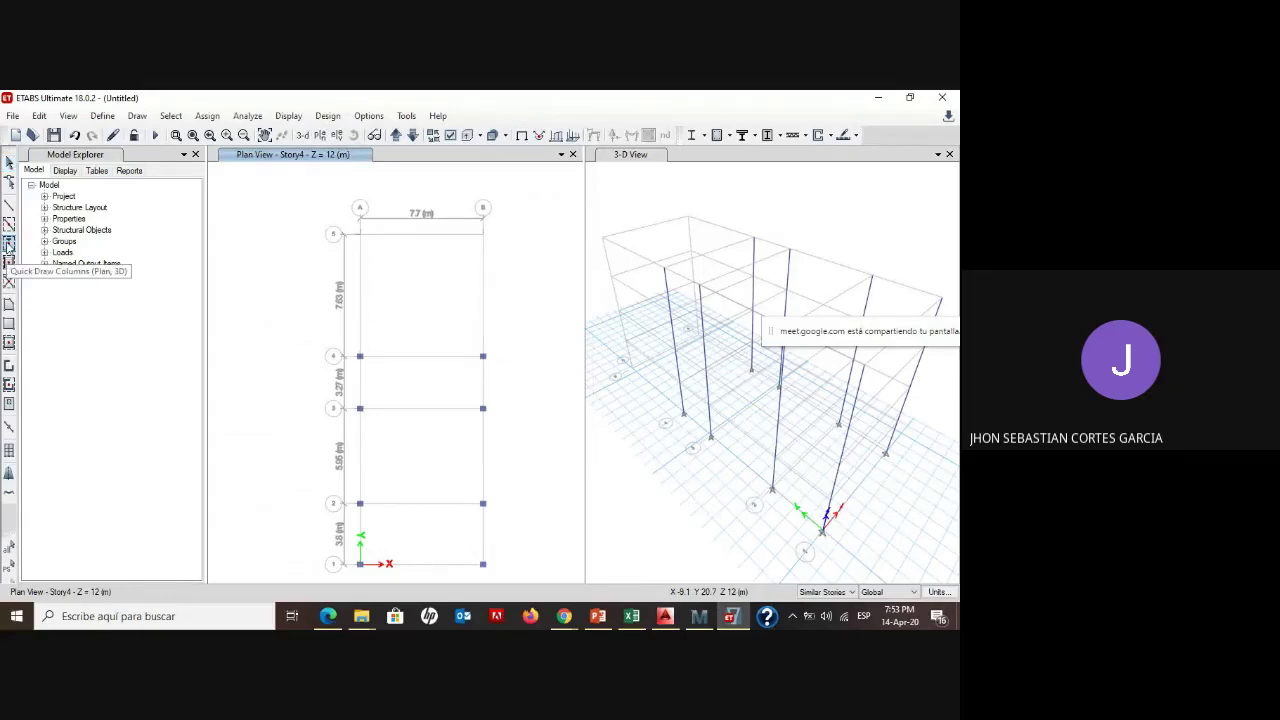
{"action": "left_click", "coordinate": [8, 244]}
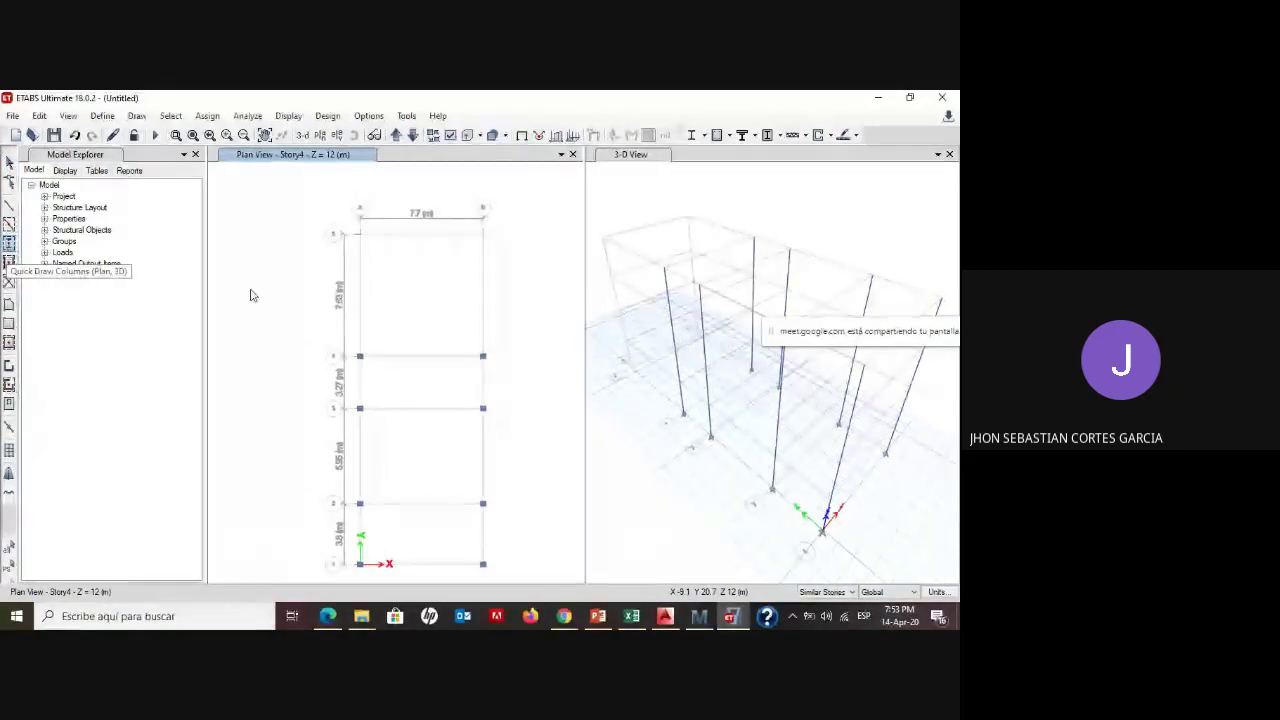
{"action": "left_click", "coordinate": [360, 233]}
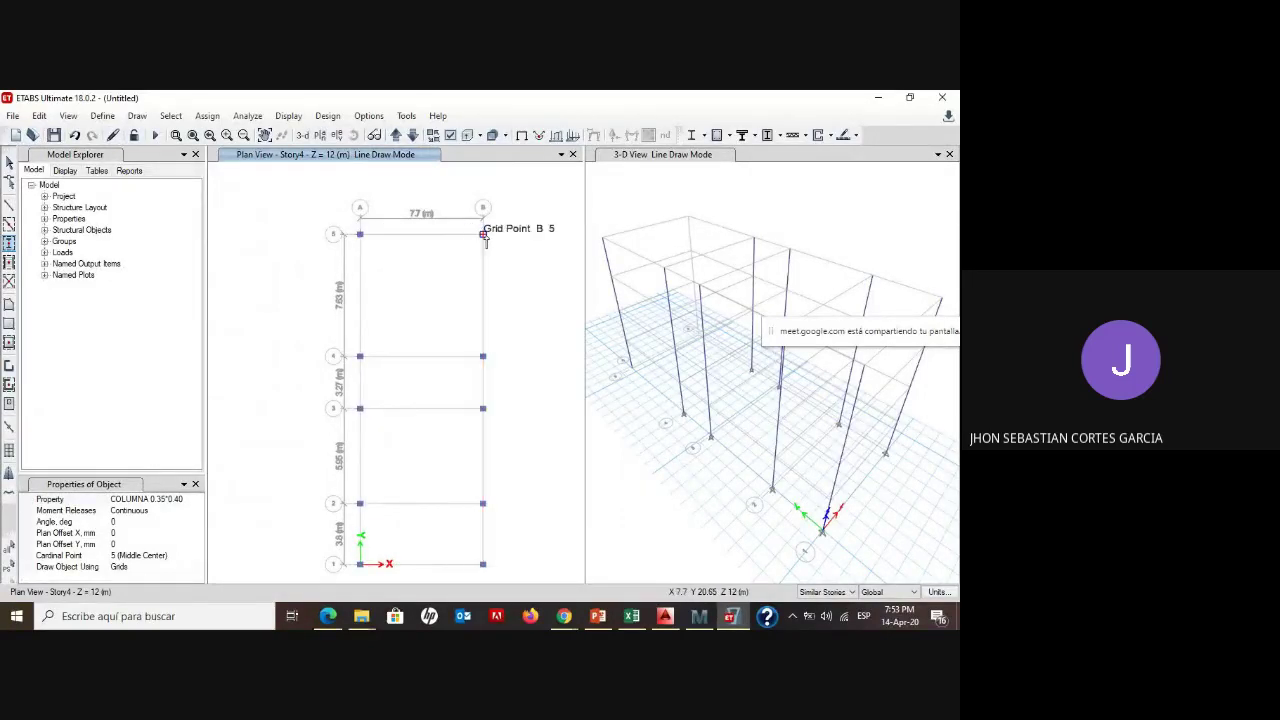
{"action": "left_click", "coordinate": [484, 244]}
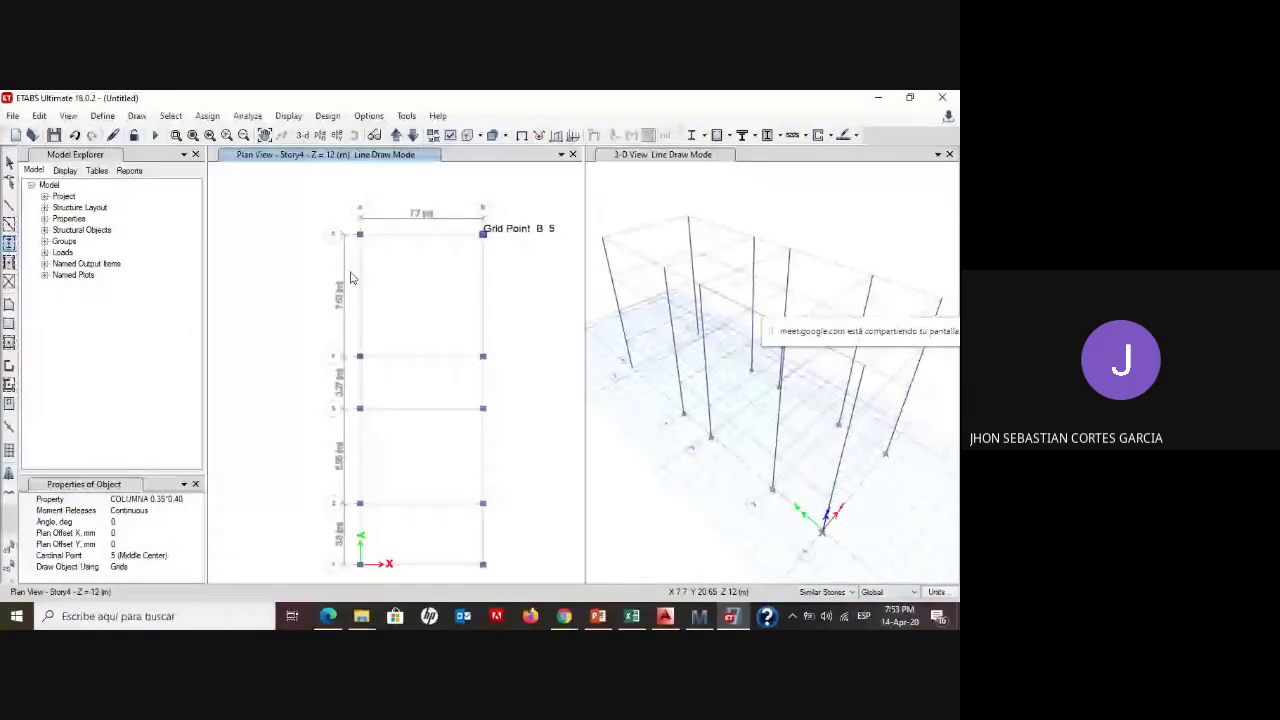
{"action": "key", "text": "Escape"}
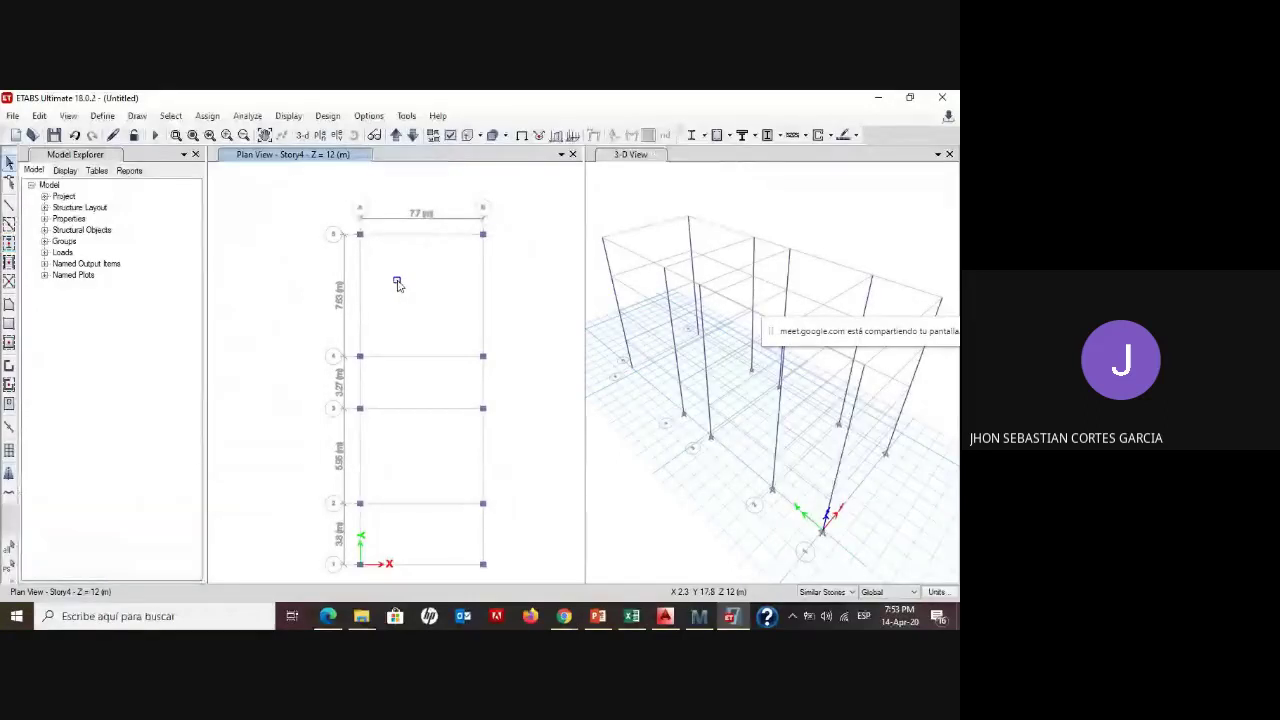
- Compare the orientation of the column at grid point A-5 with the hatched corner column in the AutoCAD structural plan, returning to ETABS
{"action": "scroll", "coordinate": [358, 238], "scroll_direction": "up", "scroll_amount": 3}
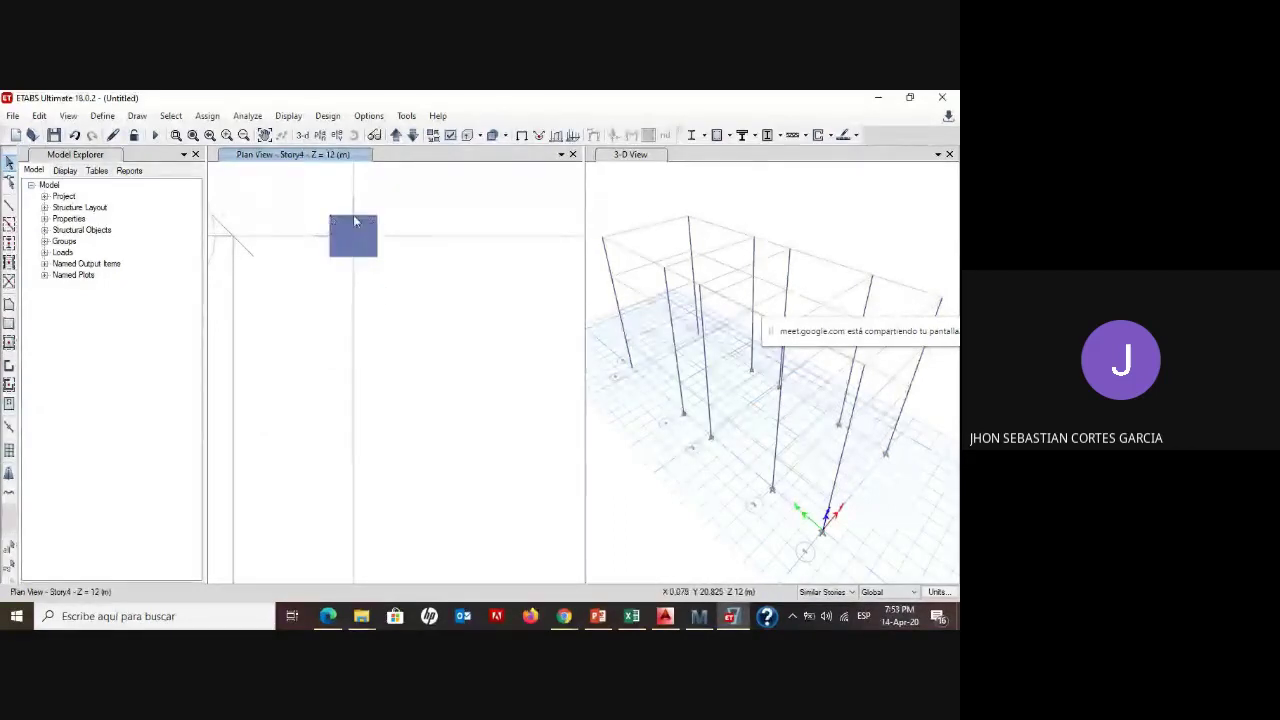
{"action": "left_click", "coordinate": [665, 617]}
{"action": "scroll", "coordinate": [480, 288], "scroll_direction": "up", "scroll_amount": 3}
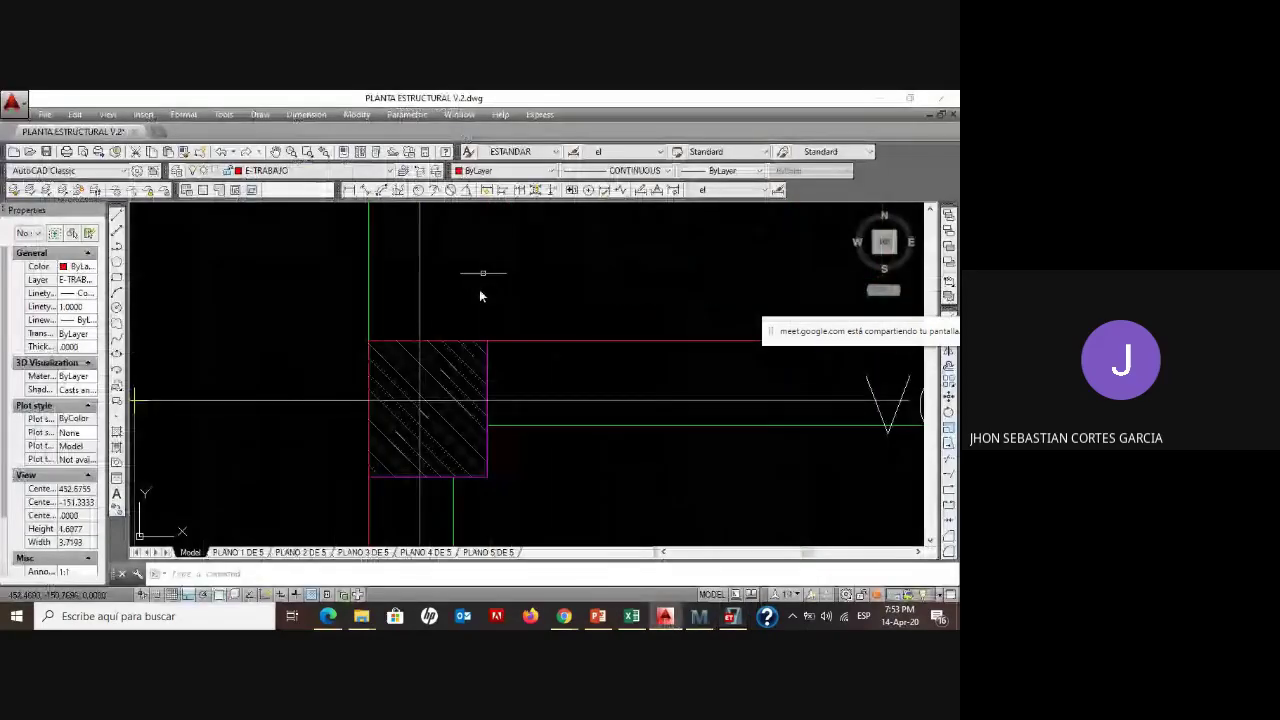
{"action": "scroll", "coordinate": [457, 393], "scroll_direction": "down", "scroll_amount": 1}
{"action": "scroll", "coordinate": [457, 393], "scroll_direction": "down", "scroll_amount": 5}
{"action": "scroll", "coordinate": [380, 329], "scroll_direction": "up", "scroll_amount": 3}
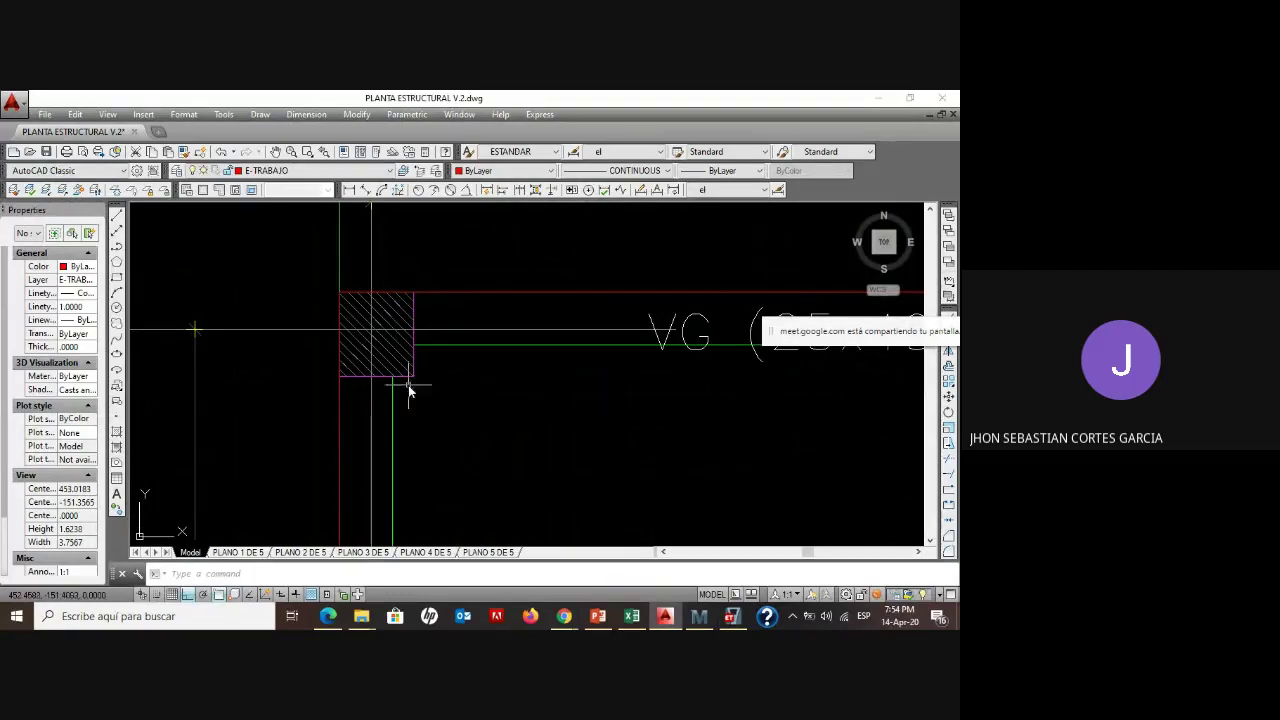
{"action": "left_click", "coordinate": [732, 614]}
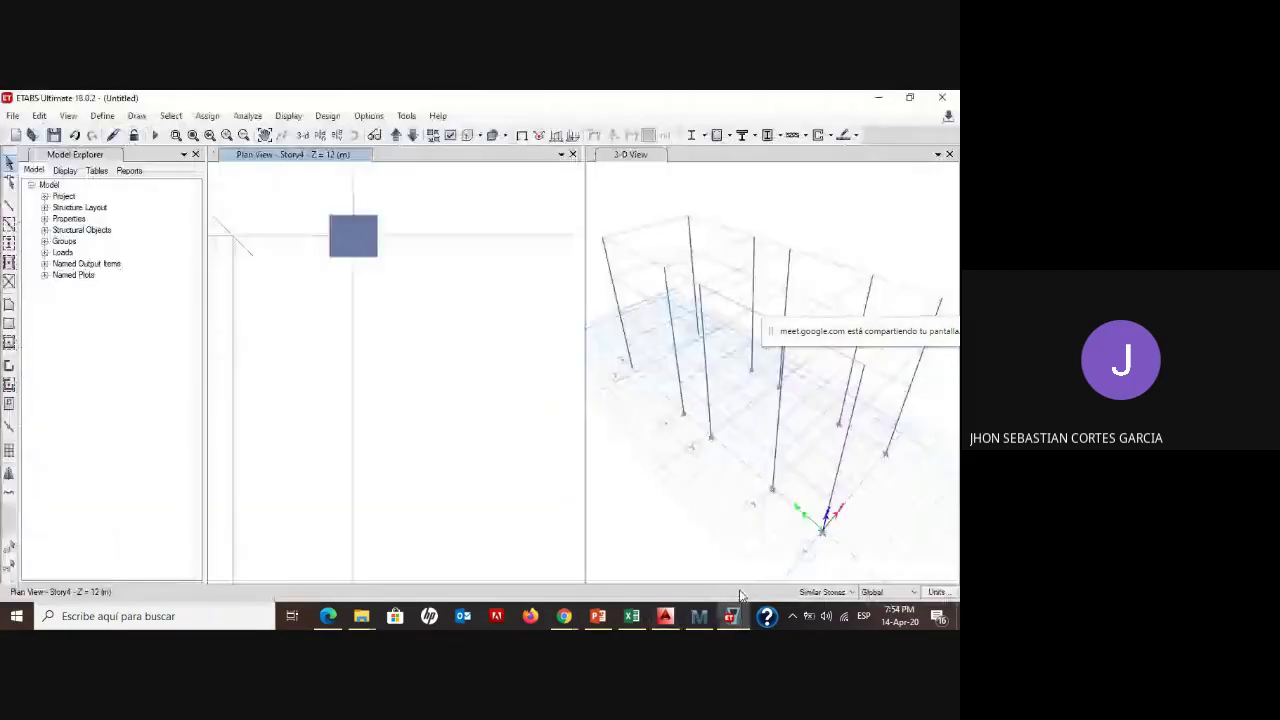
- Select all columns by object type and window-select the whole structure in a 3-D view to include its joints
{"action": "scroll", "coordinate": [434, 314], "scroll_direction": "down", "scroll_amount": 5}
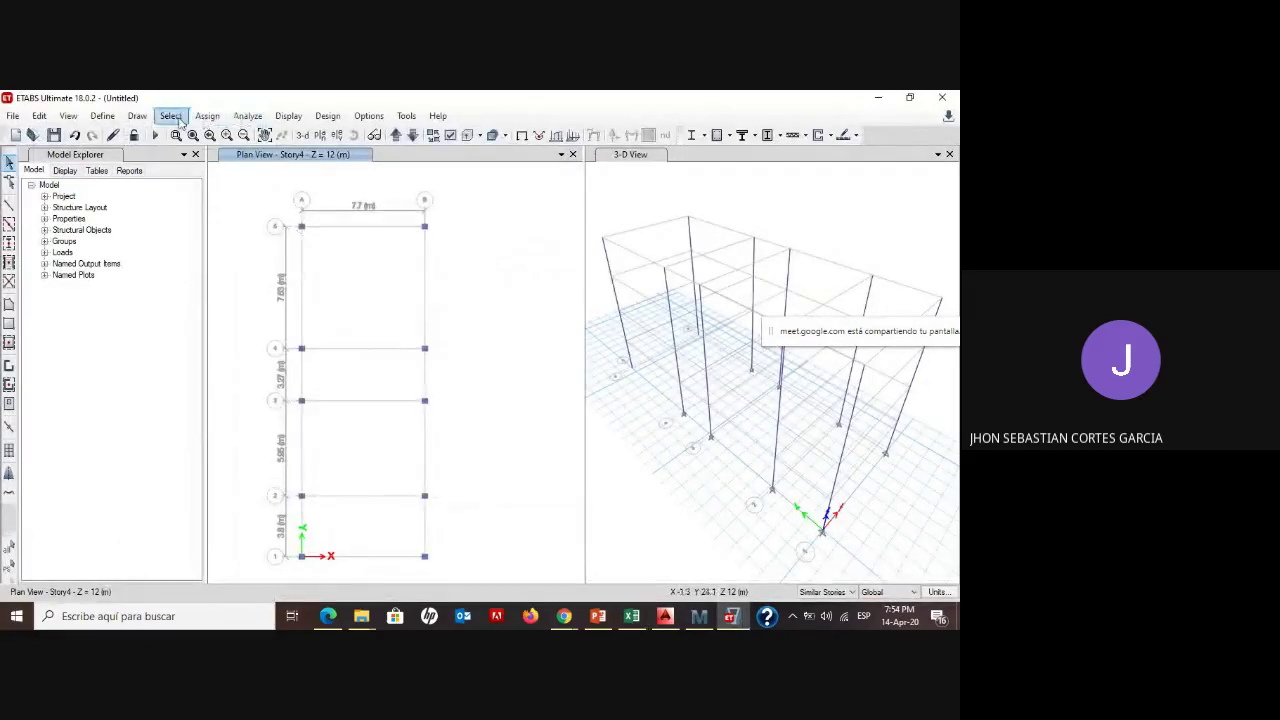
{"action": "left_click", "coordinate": [172, 117]}
{"action": "mouse_move", "coordinate": [201, 134]}
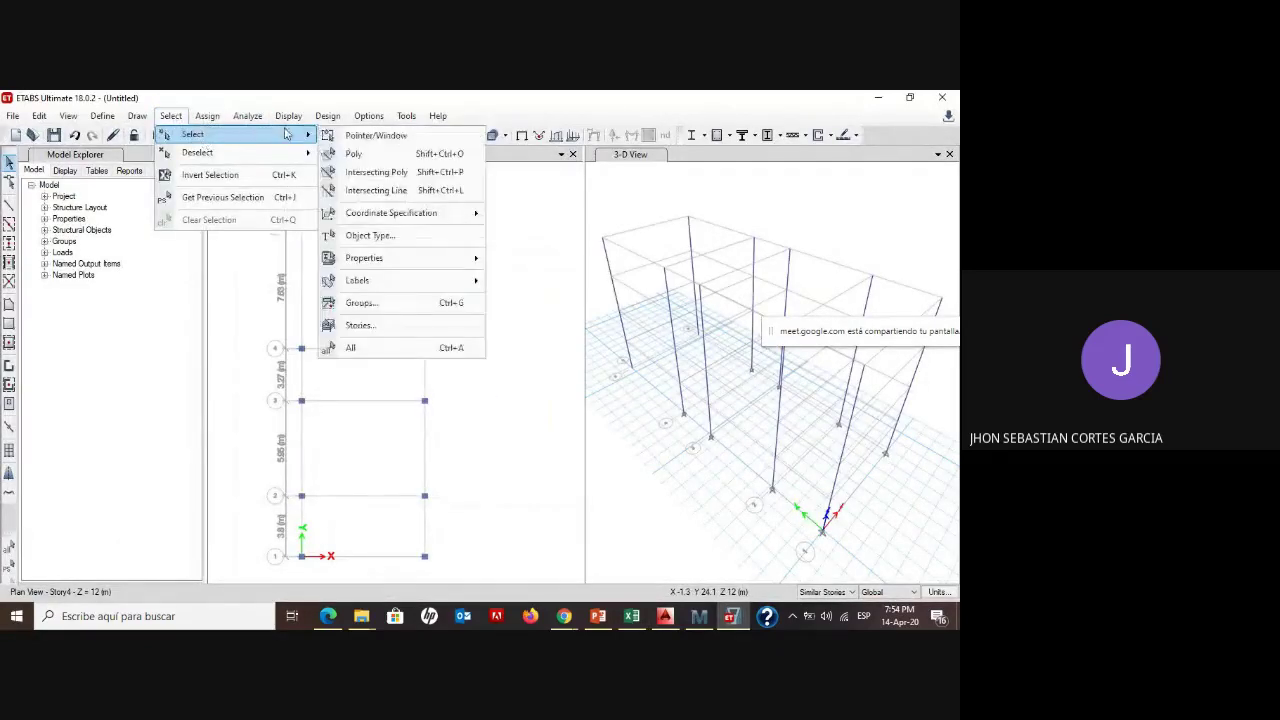
{"action": "left_click", "coordinate": [379, 238]}
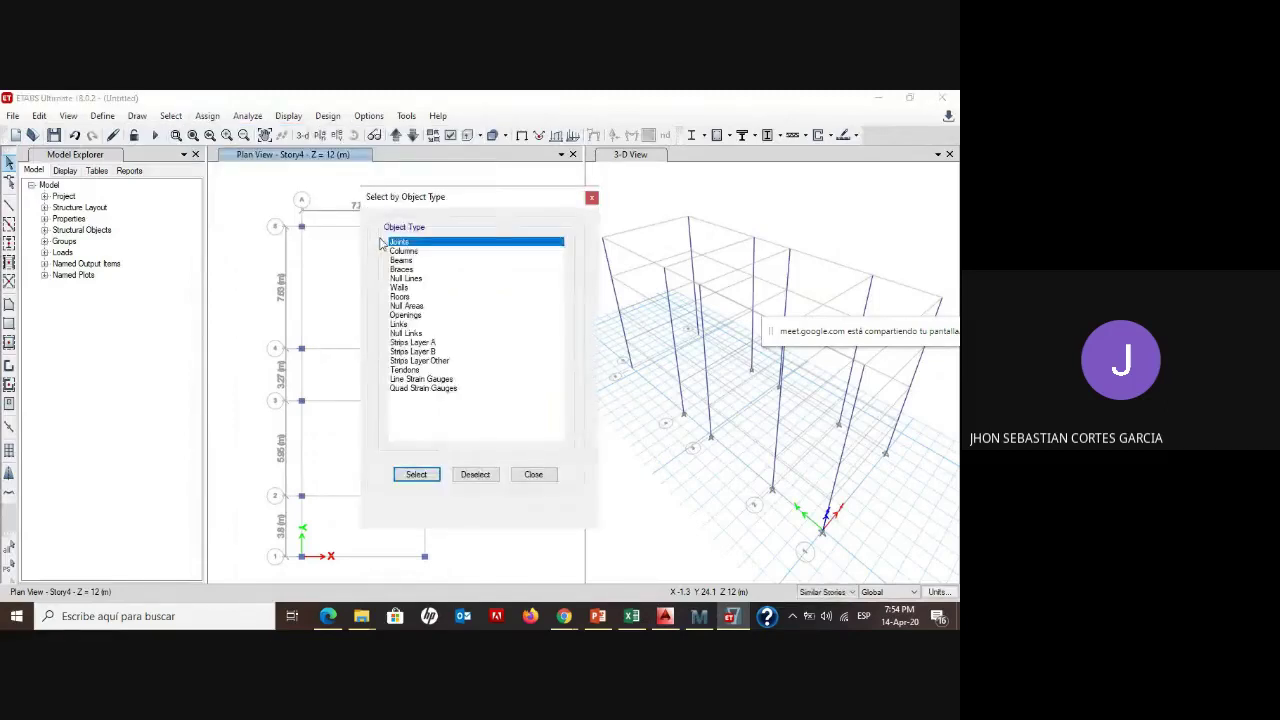
{"action": "left_click", "coordinate": [405, 251]}
{"action": "left_click", "coordinate": [418, 476]}
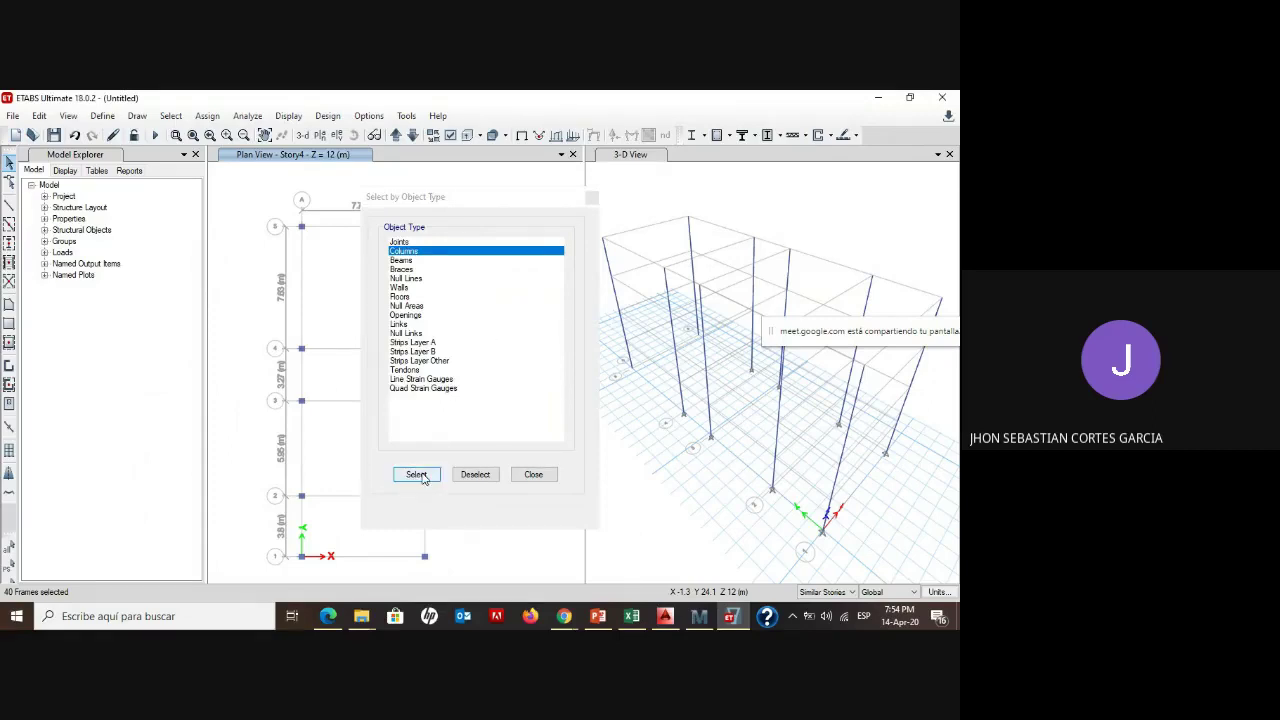
{"action": "left_click", "coordinate": [533, 476]}
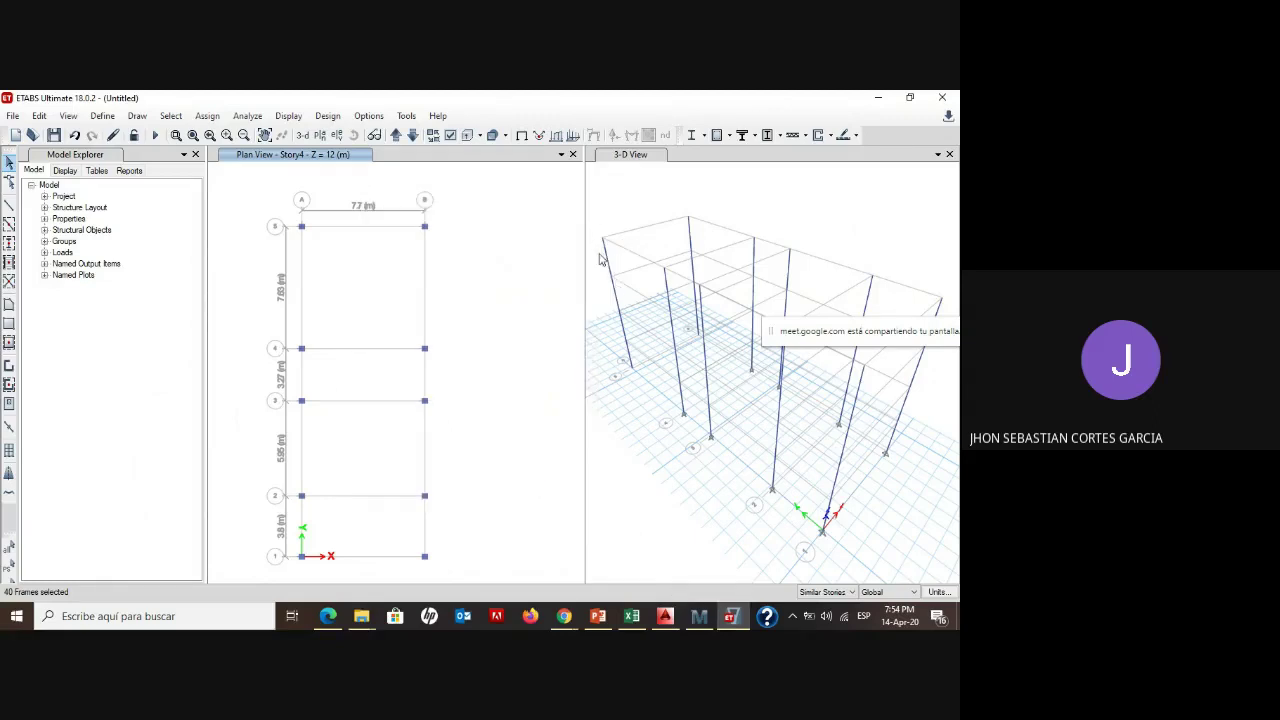
{"action": "left_click", "coordinate": [299, 138]}
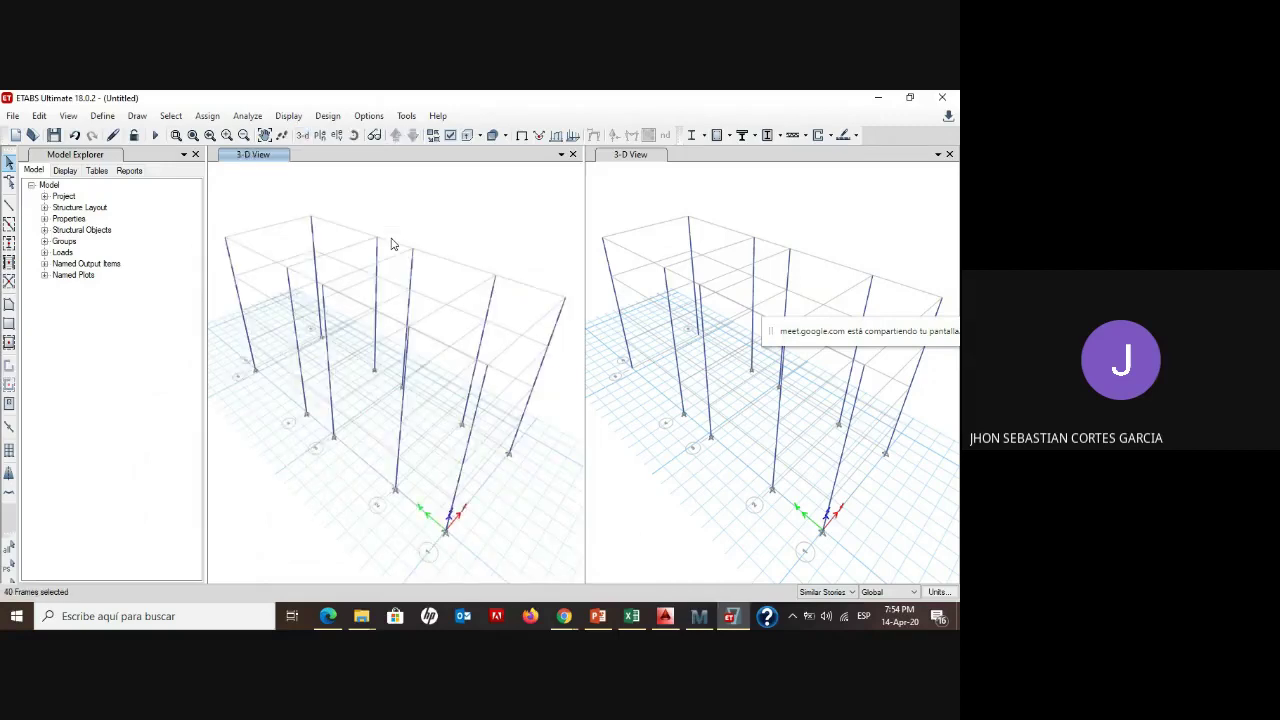
{"action": "left_click_drag", "start_coordinate": [217, 214], "coordinate": [571, 552]}
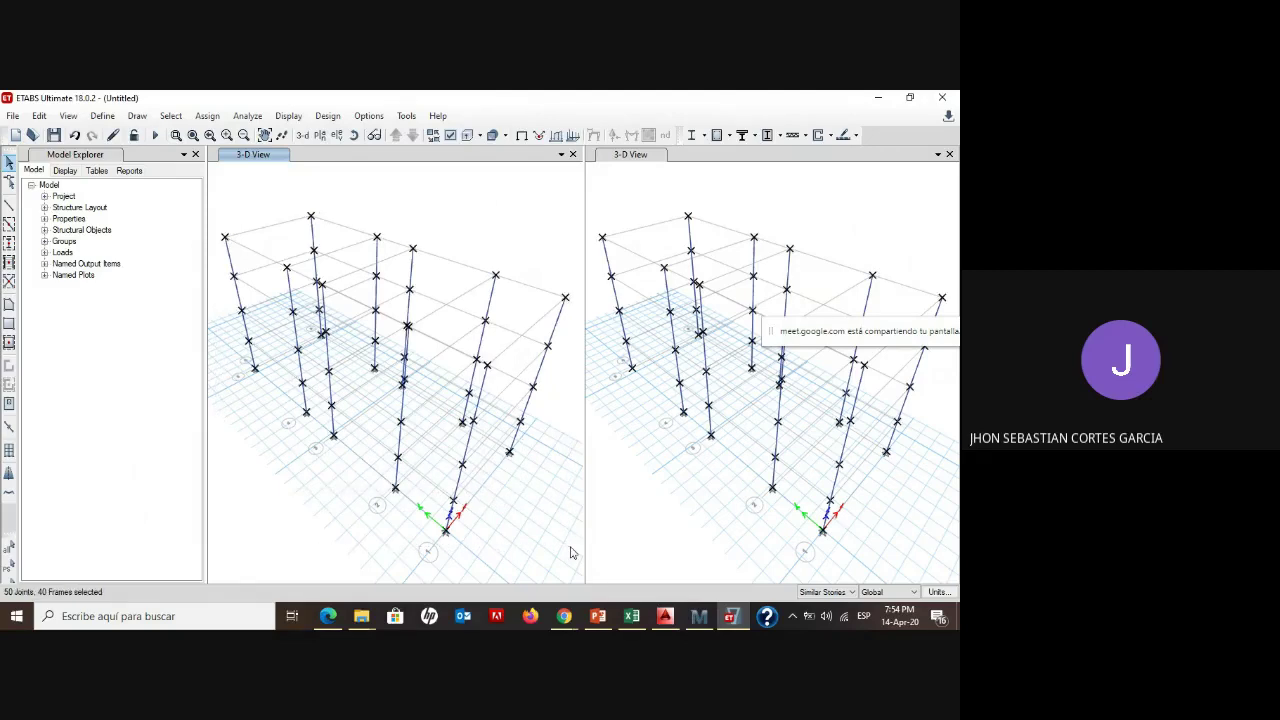
- Assign a local axes angle of 90 degrees to the selected column frames
{"action": "left_click", "coordinate": [209, 117]}
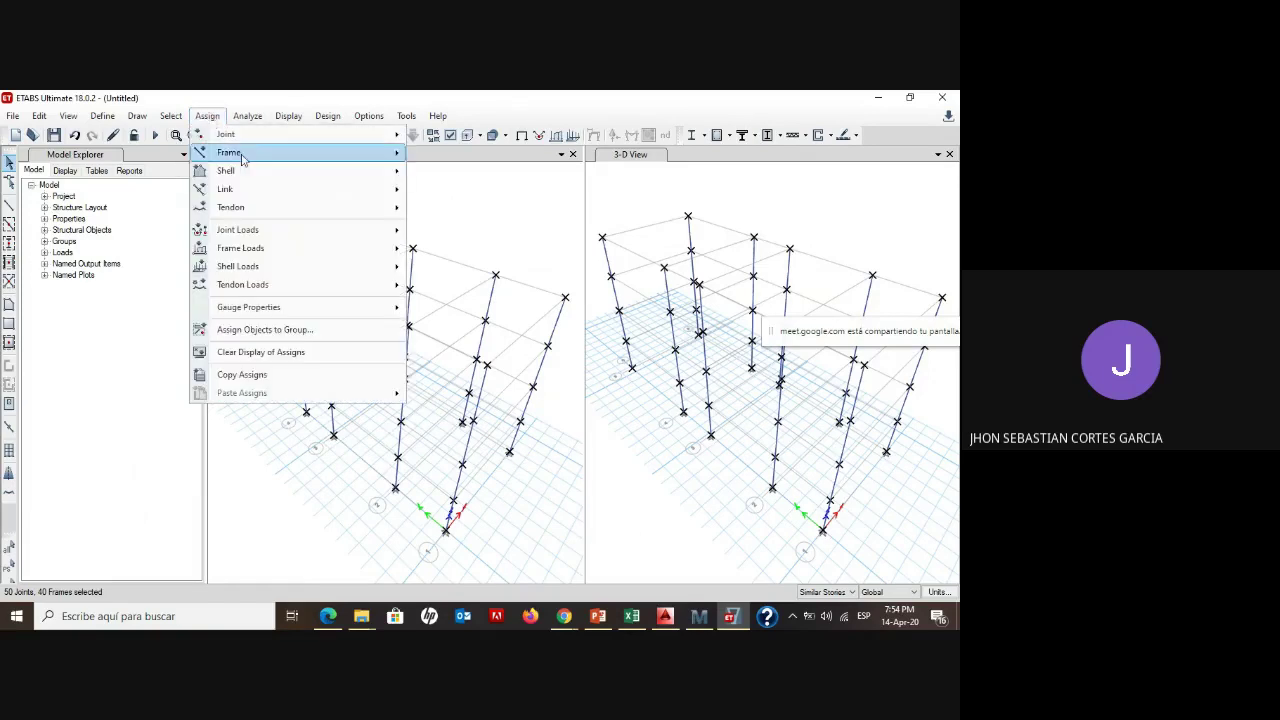
{"action": "mouse_move", "coordinate": [241, 156]}
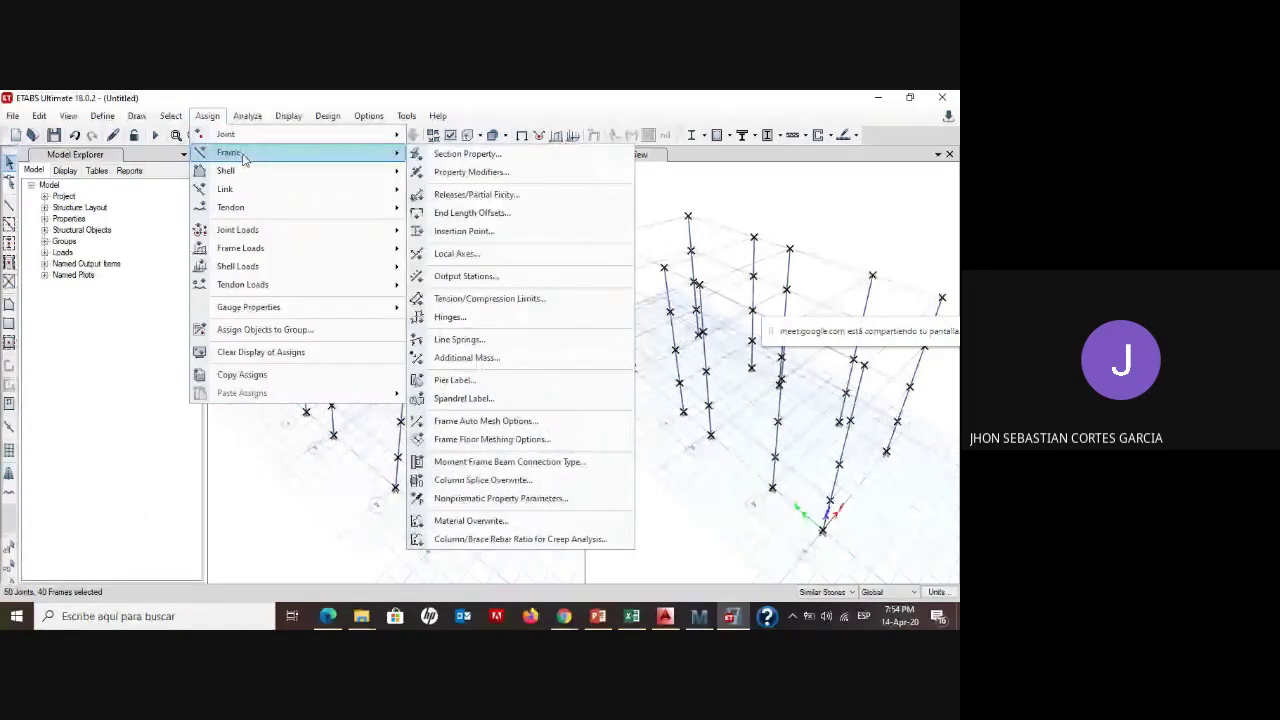
{"action": "left_click", "coordinate": [456, 253]}
{"action": "type", "text": "5"}
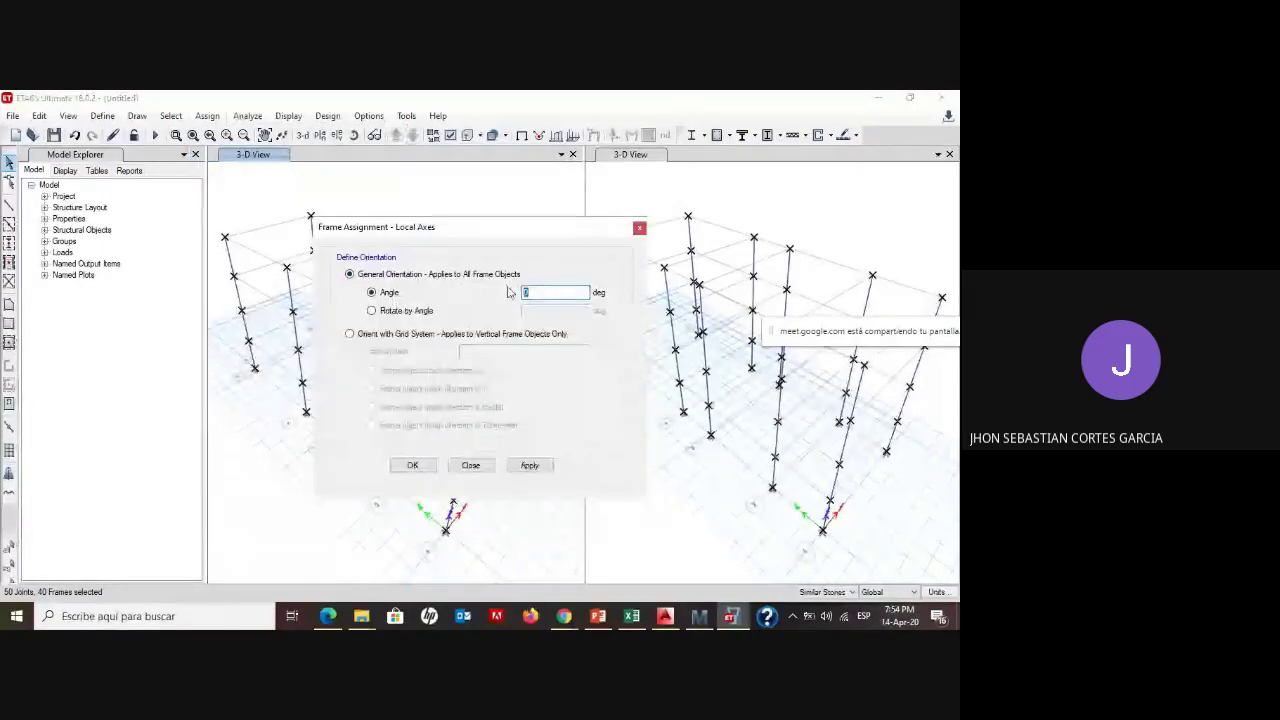
{"action": "type", "text": "0"}
{"action": "left_click", "coordinate": [527, 467]}
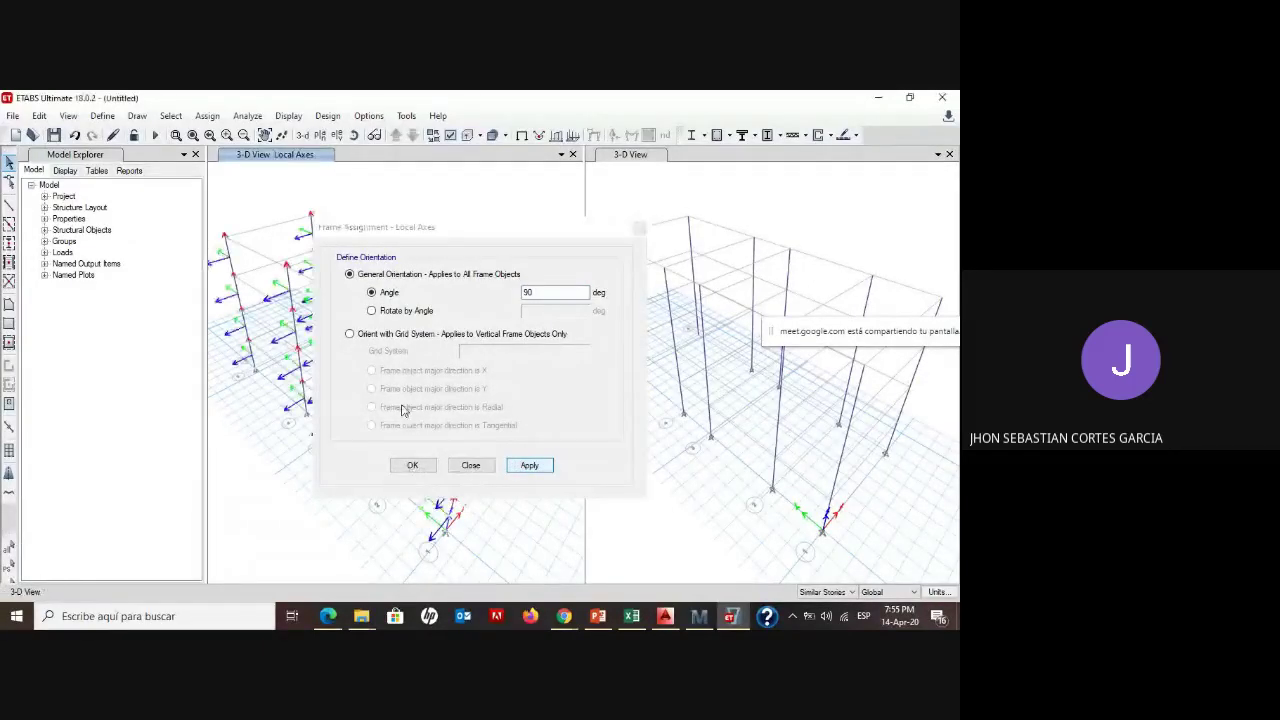
{"action": "left_click", "coordinate": [411, 465]}
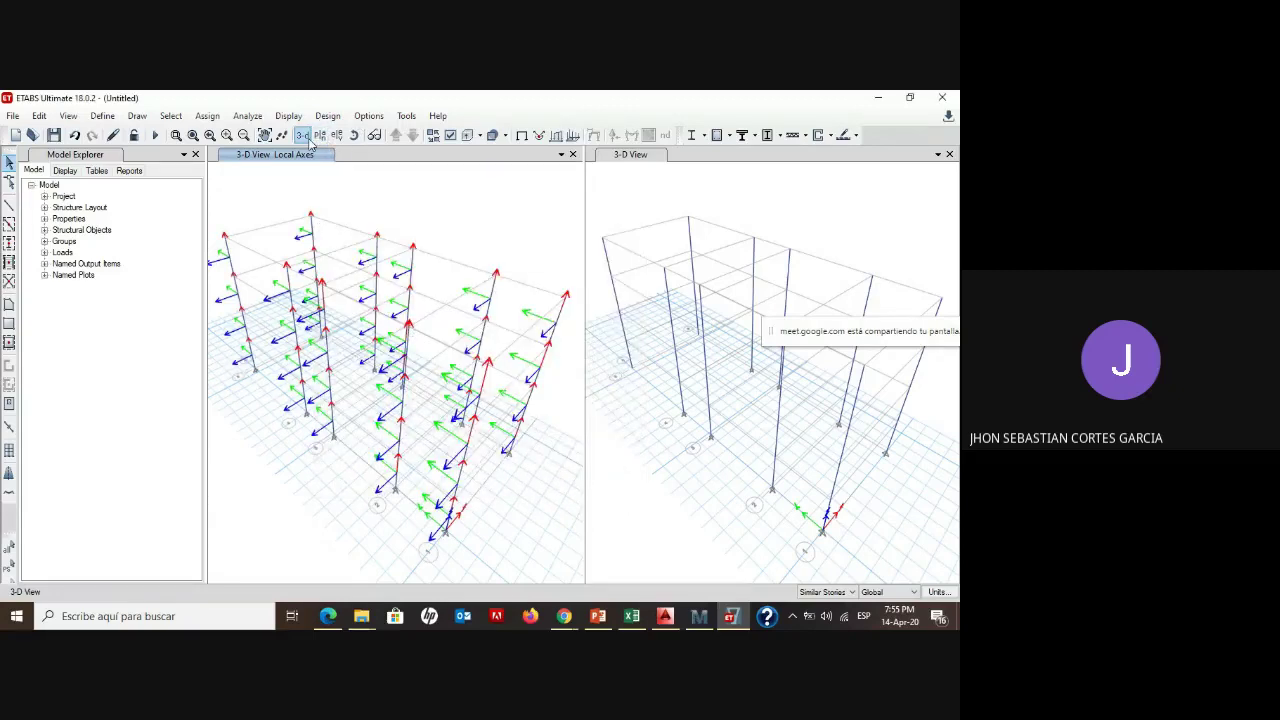
- Check the rotated column at grid point A-5 in the Story4 plan view against the AutoCAD structural plan, returning to ETABS
{"action": "left_click", "coordinate": [318, 139]}
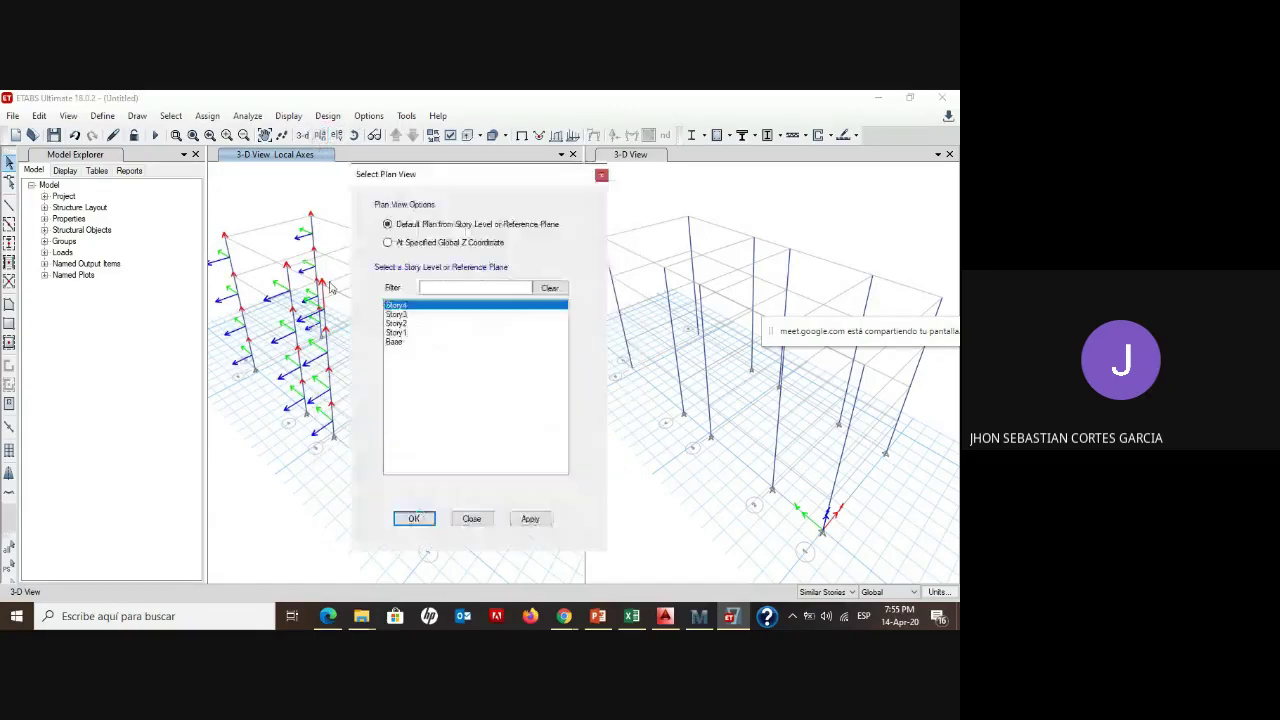
{"action": "left_click", "coordinate": [417, 521]}
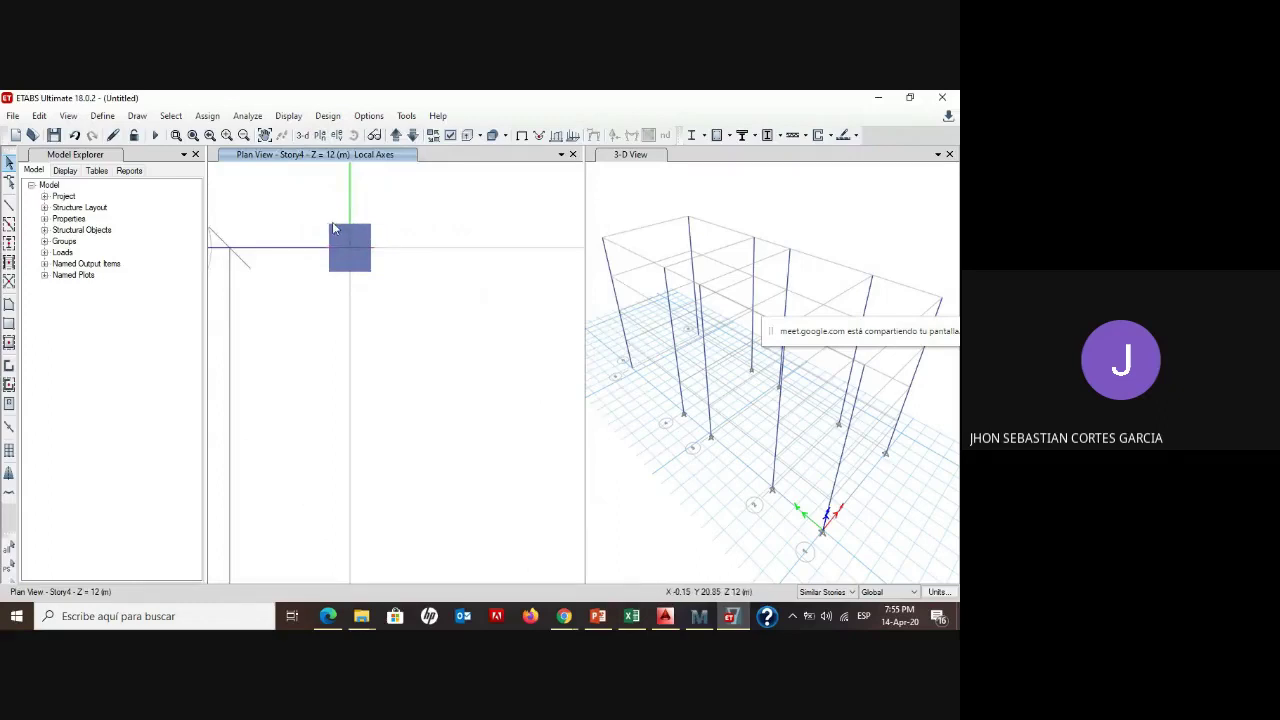
{"action": "left_click", "coordinate": [665, 616]}
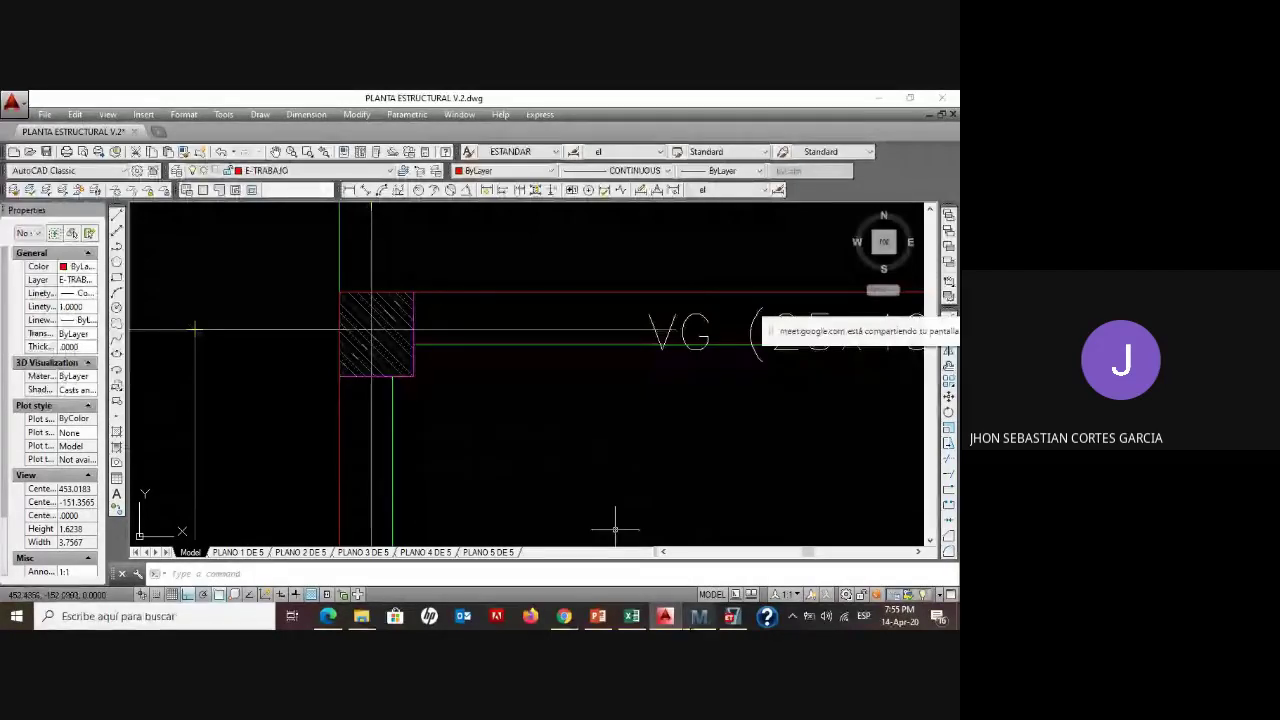
{"action": "key", "text": "alt+Tab"}
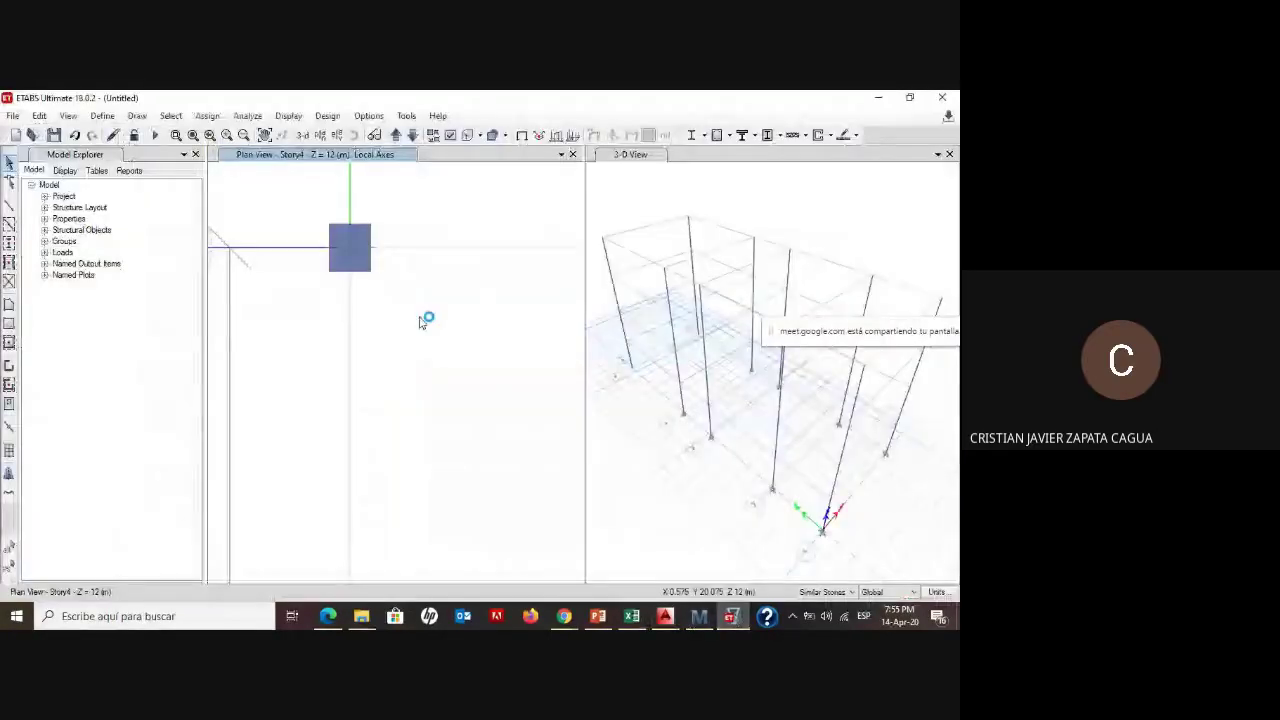